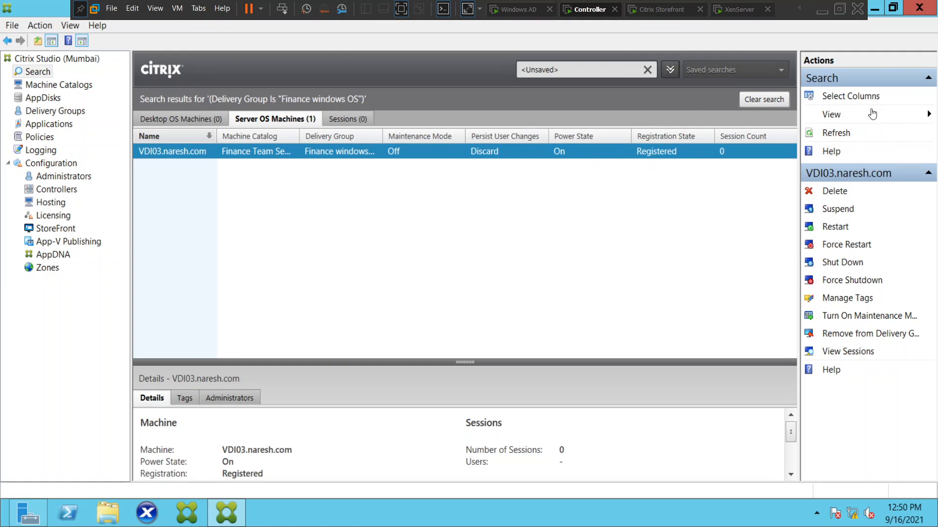
Step: Refresh the search results for the Finance windows OS delivery group to check the VDI03 machine's power and registration state
click(836, 139)
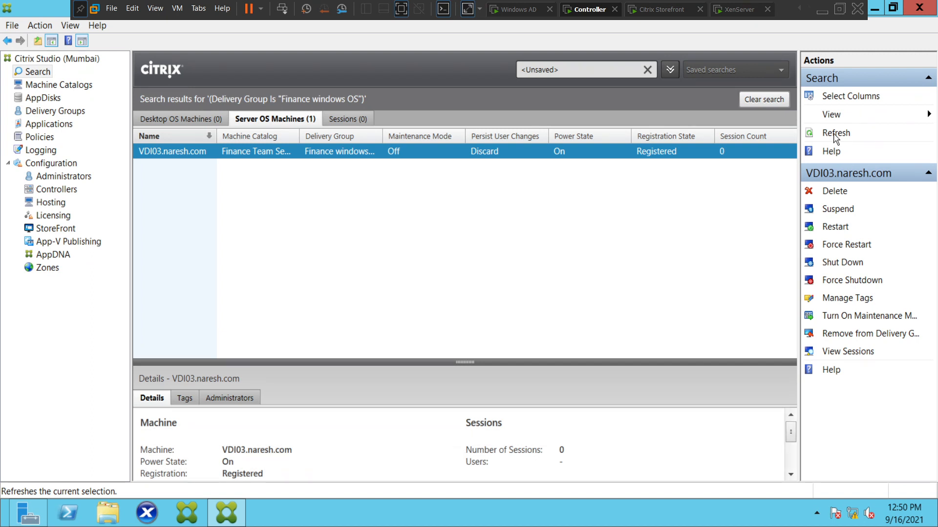
click(836, 139)
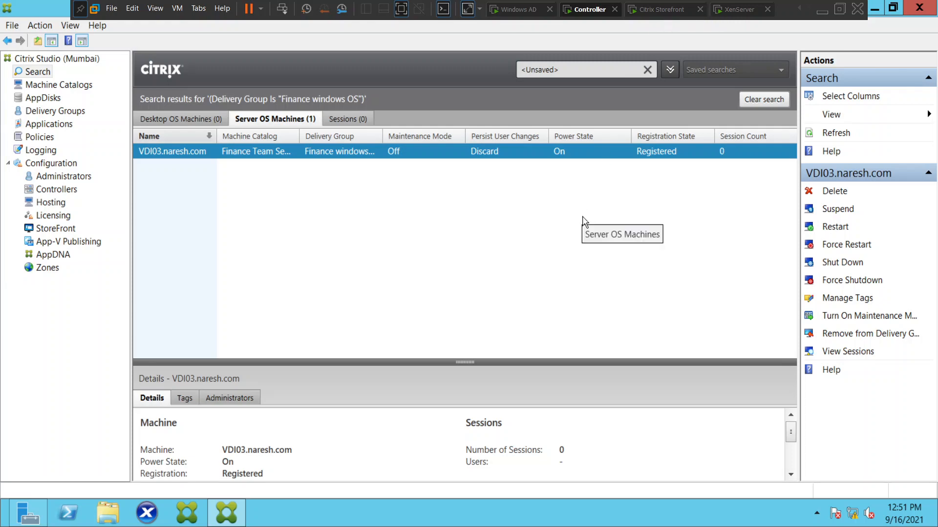
Step: Switch to the Citrix Storefront machine and log on to Citrix Receiver with the domain administrator's user name and password
click(655, 6)
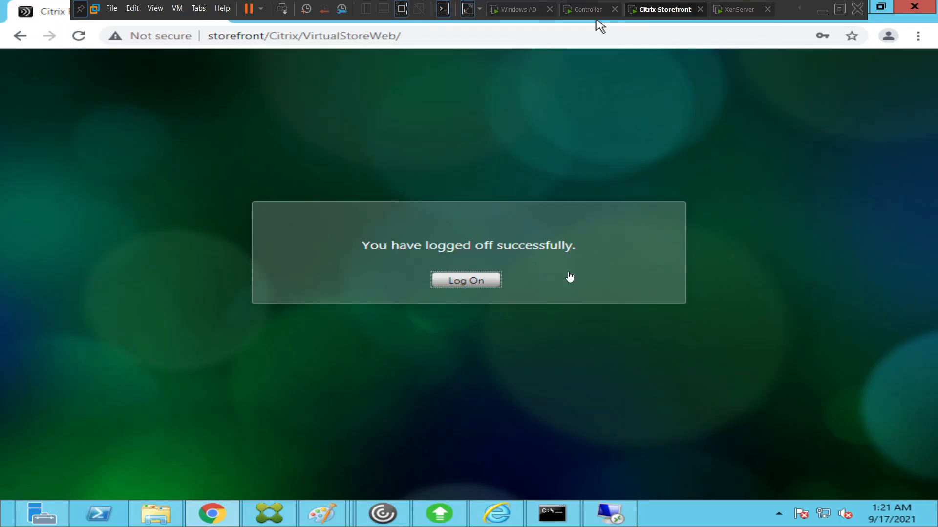
click(463, 282)
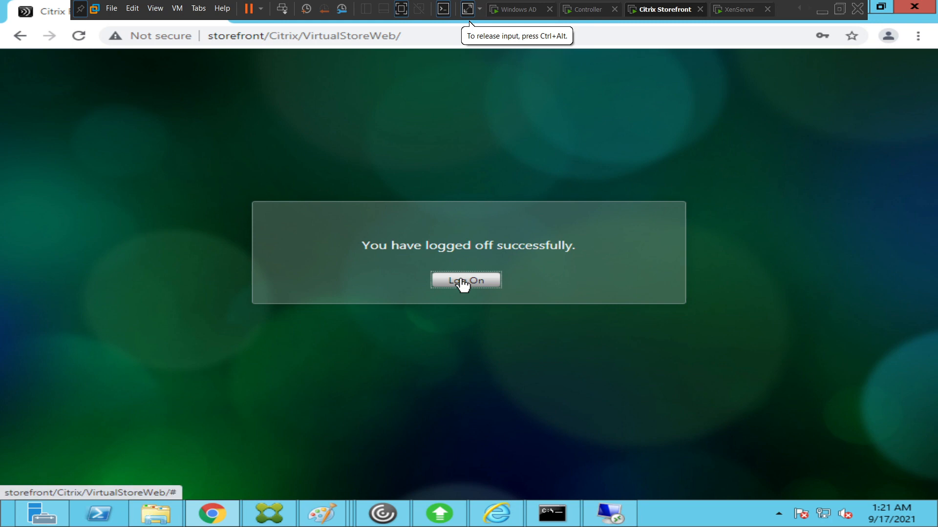
click(462, 282)
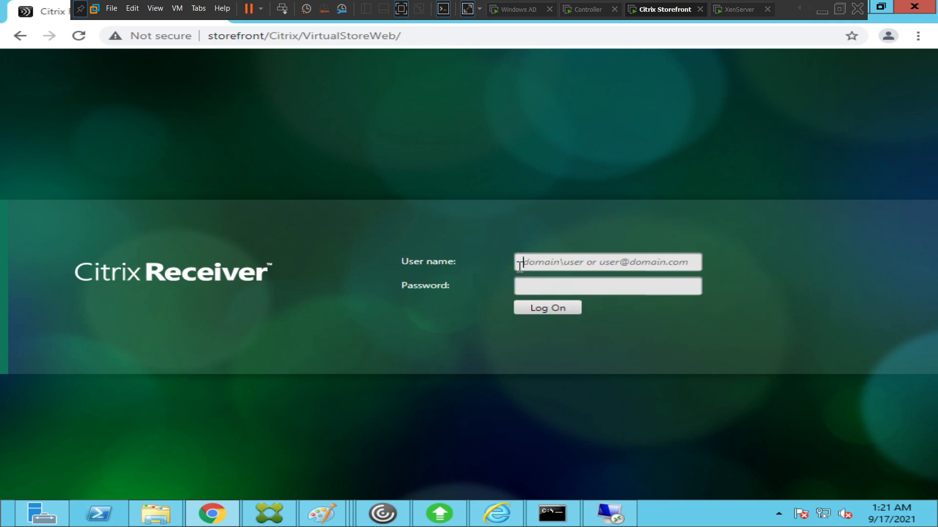
text(naresh)
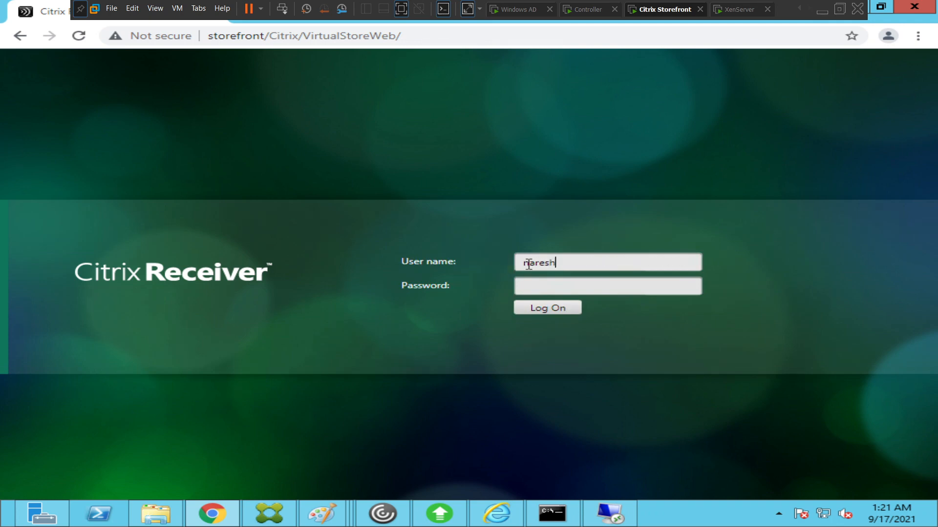
text(.com\administrator)
key(Tab)
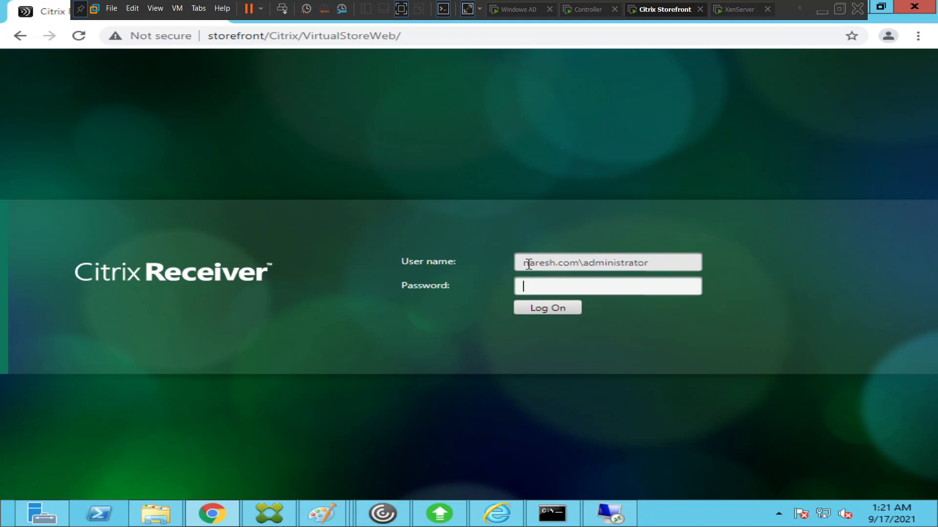
text(••••••••••••)
click(550, 307)
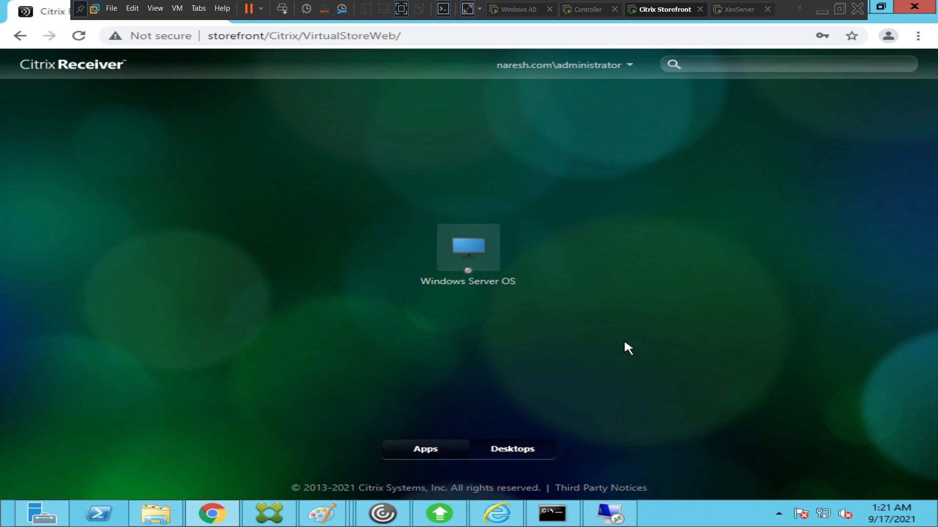
Step: Try to launch the published apps Notepad and Mspaint, dismissing the message after each attempt
click(426, 450)
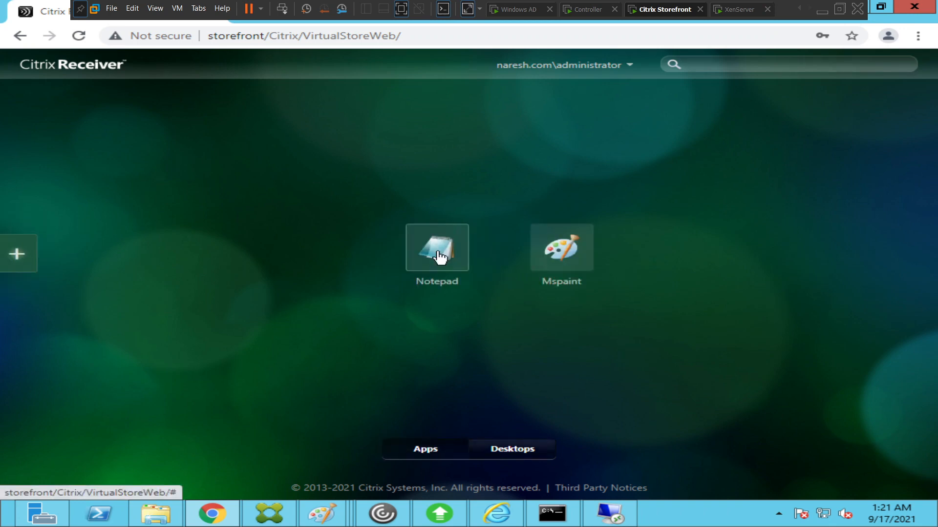
click(438, 256)
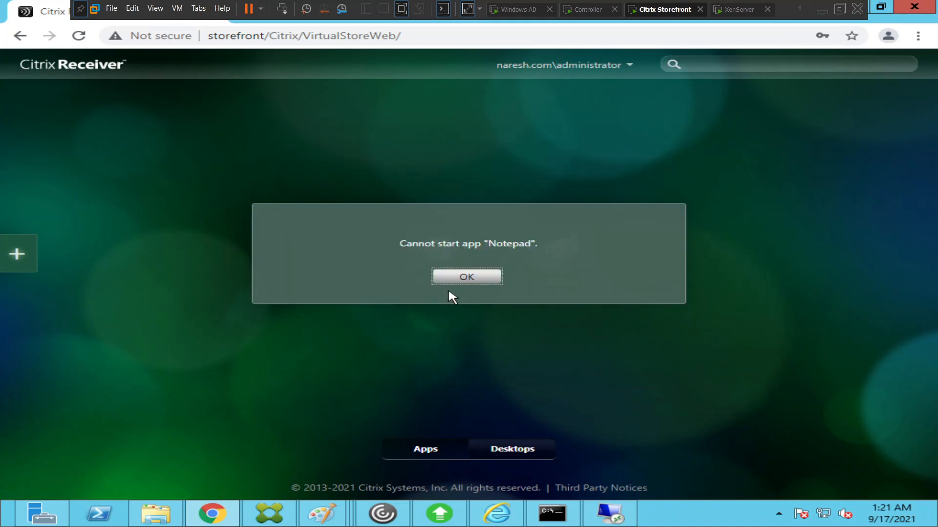
click(467, 278)
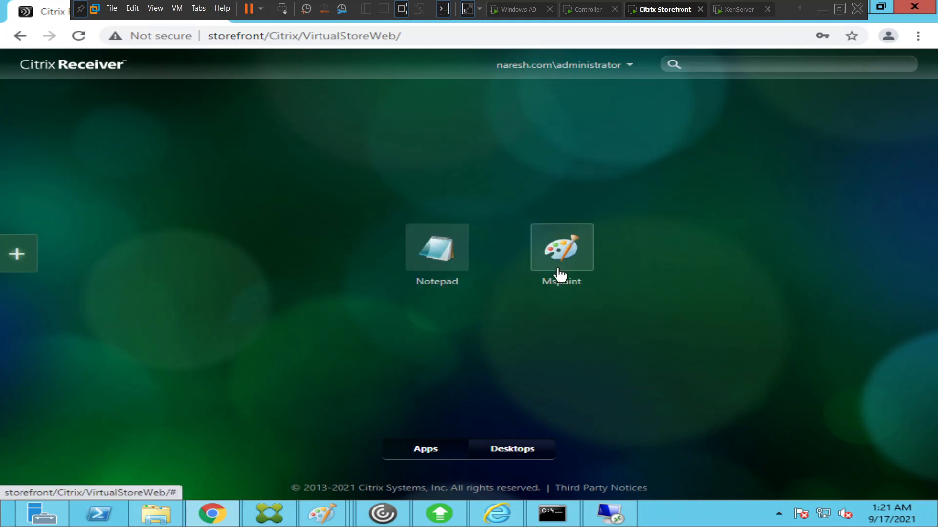
click(560, 273)
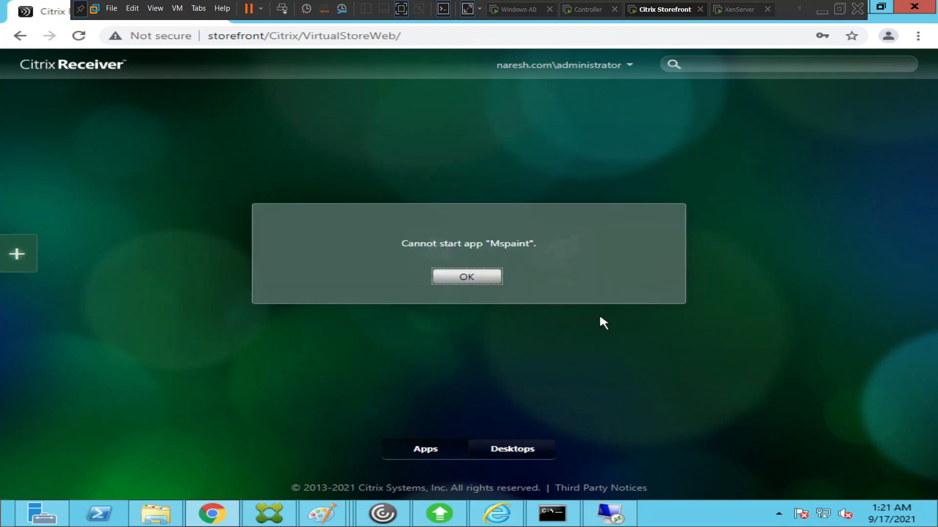
click(486, 285)
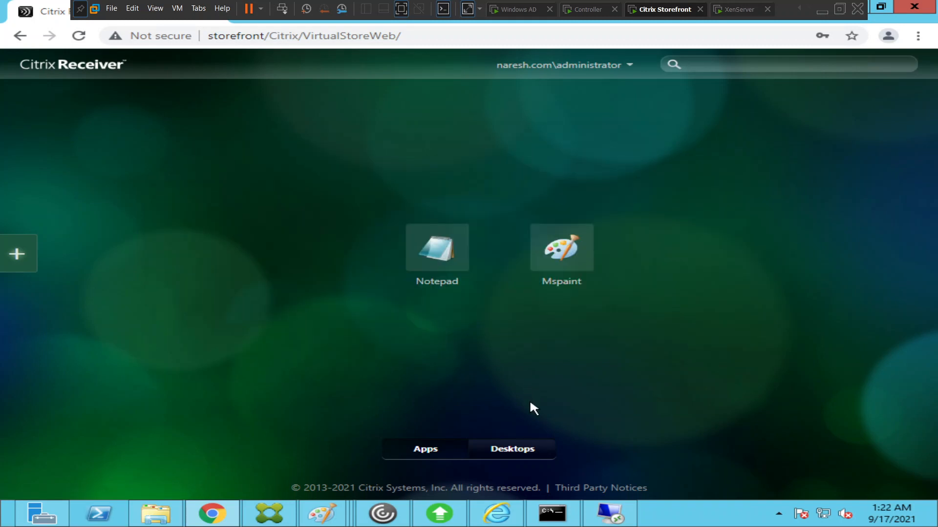
Step: Try to launch the published Windows Server OS desktop and dismiss the resulting message
click(532, 451)
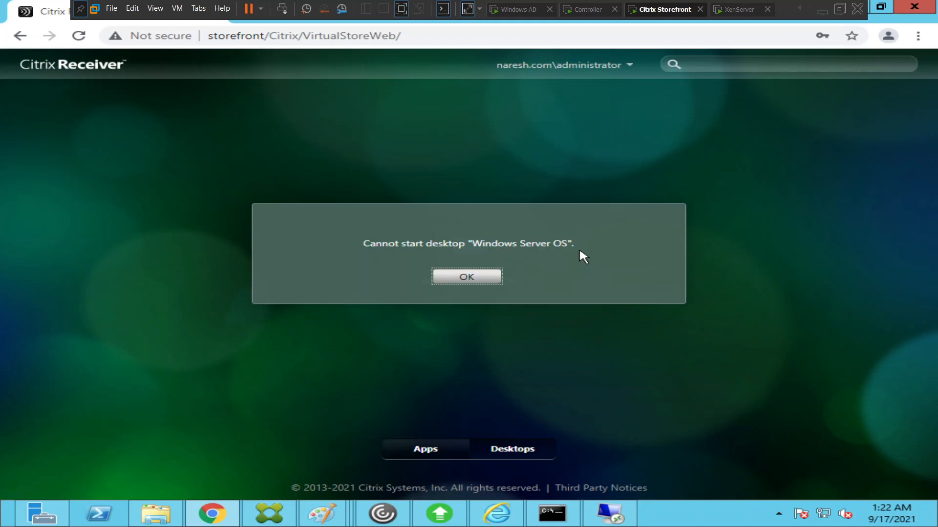
click(466, 277)
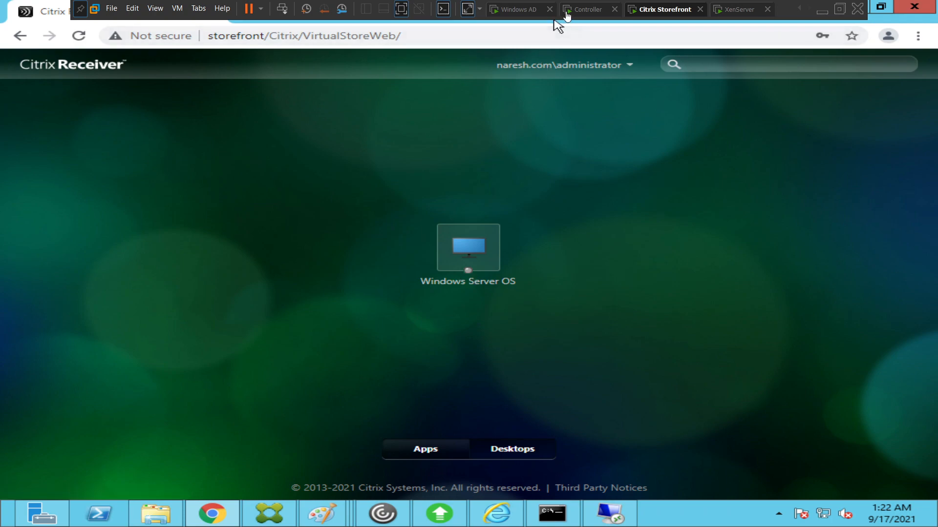
Step: Switch to the Controller machine and refresh the Server OS machine list in Citrix Studio
click(587, 11)
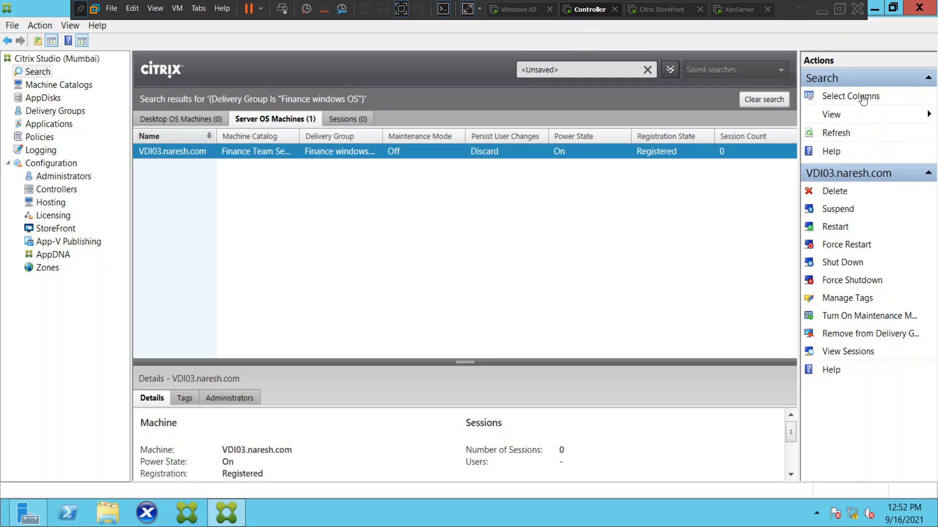
click(832, 140)
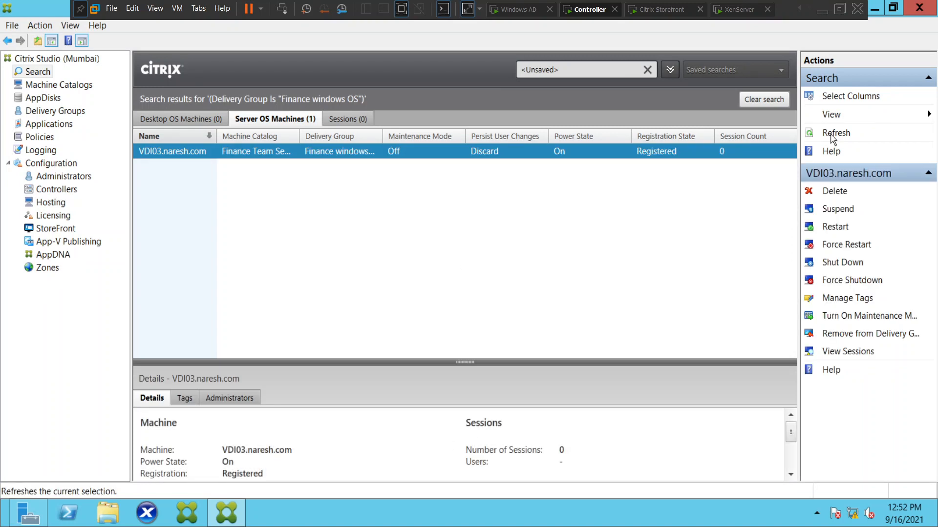
click(832, 140)
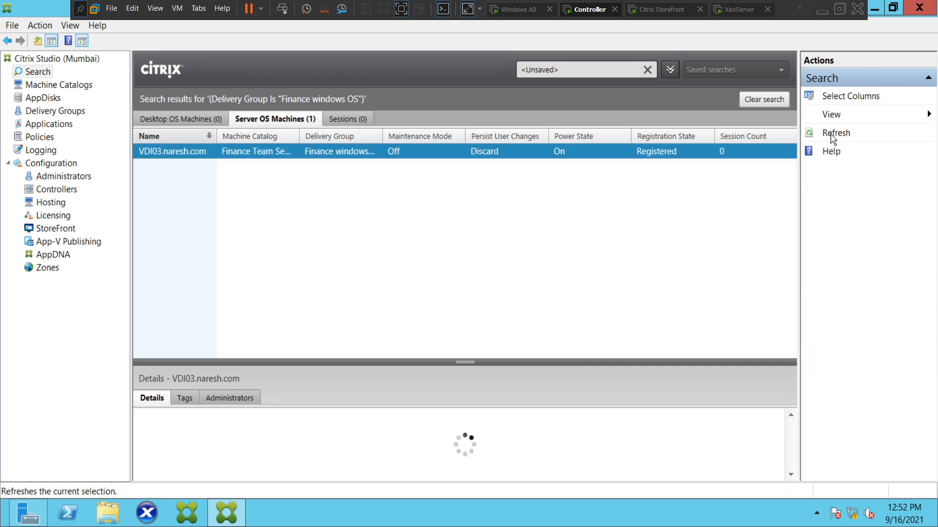
Step: Return to the Citrix Storefront machine and retry launching the Windows Server OS desktop, dismissing the message
click(660, 11)
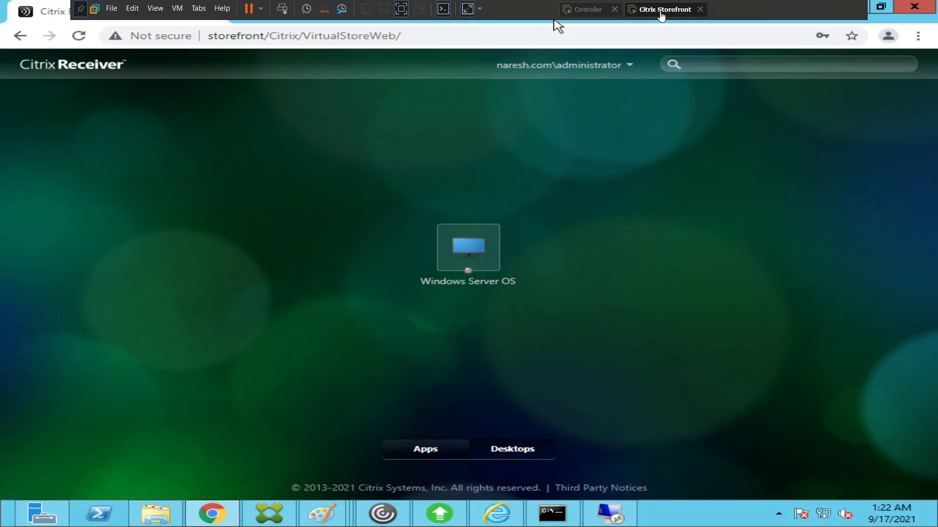
click(558, 26)
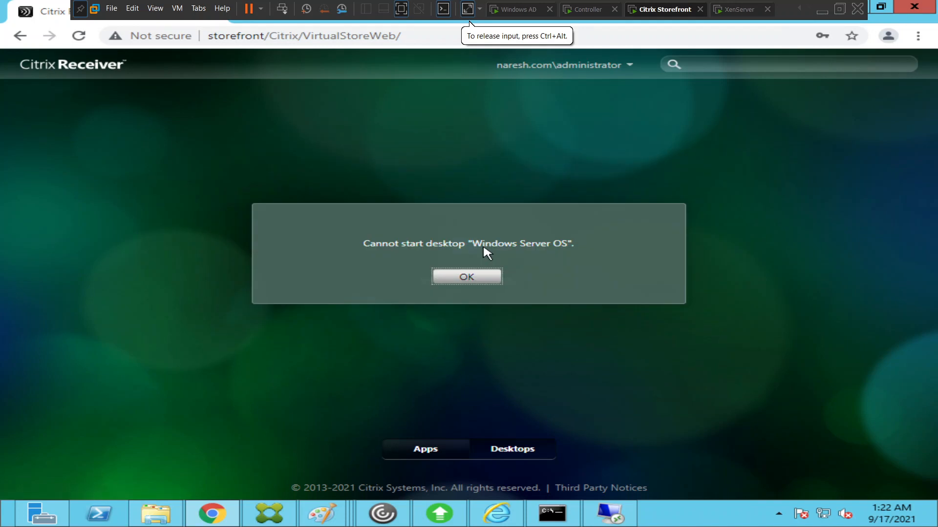
click(486, 275)
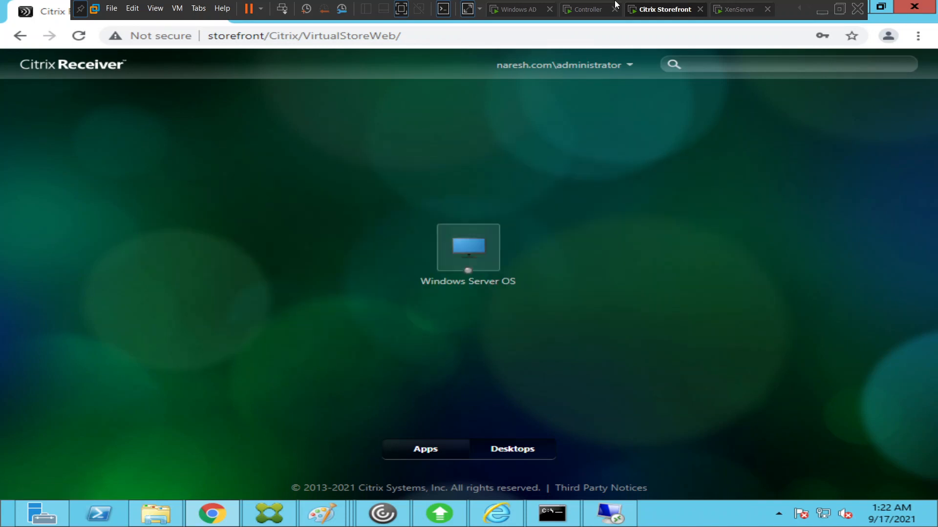
Step: On the Controller machine, open Command Prompt and run "ping VDI03.naresh.com -t"
click(590, 10)
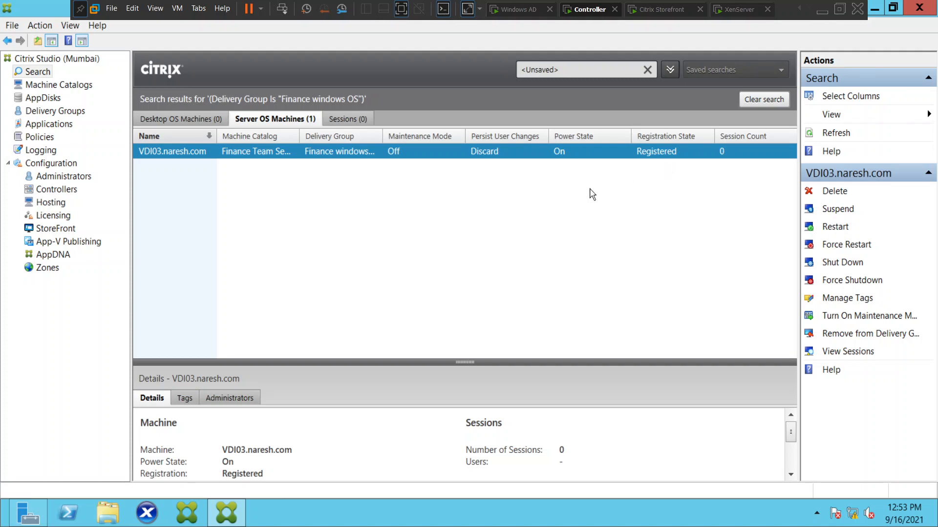
mouse_move(935, 523)
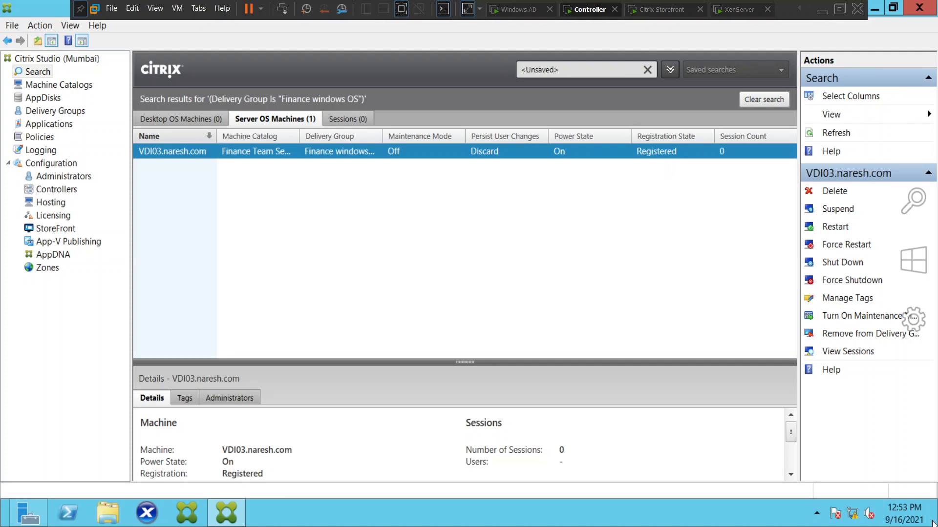
click(913, 207)
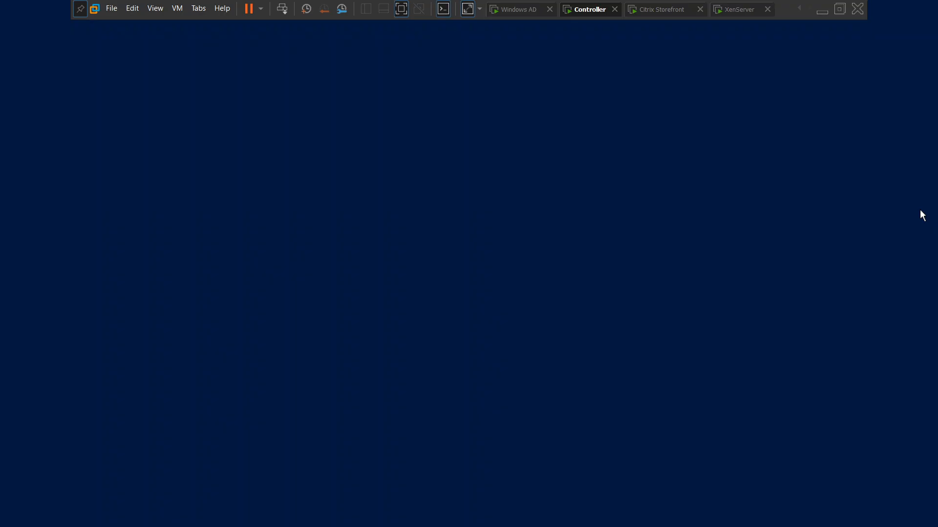
text(cmd)
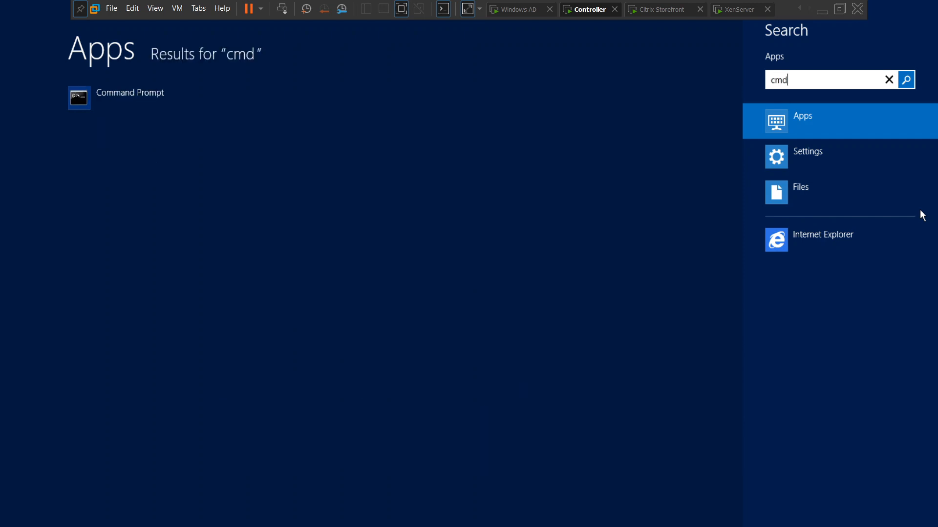
click(149, 101)
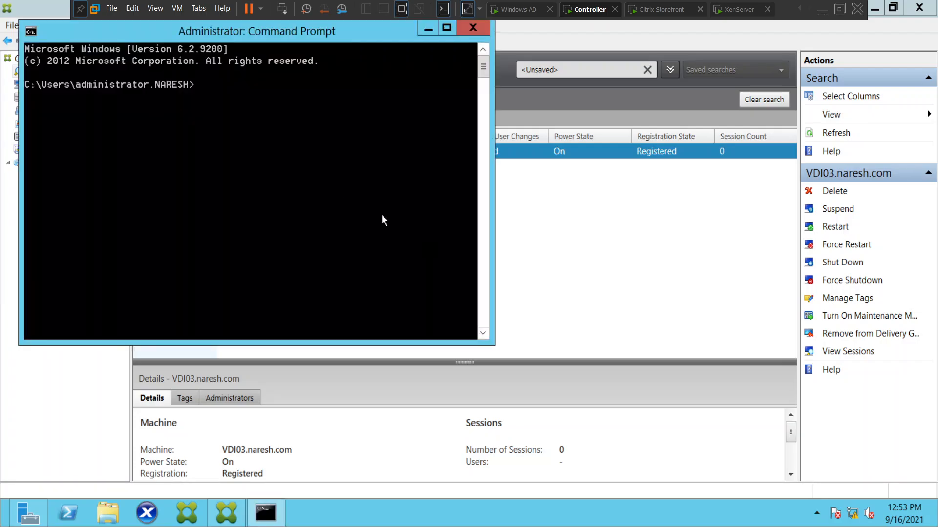
text(ping VDI03.)
text(naresh.com -t)
key(Return)
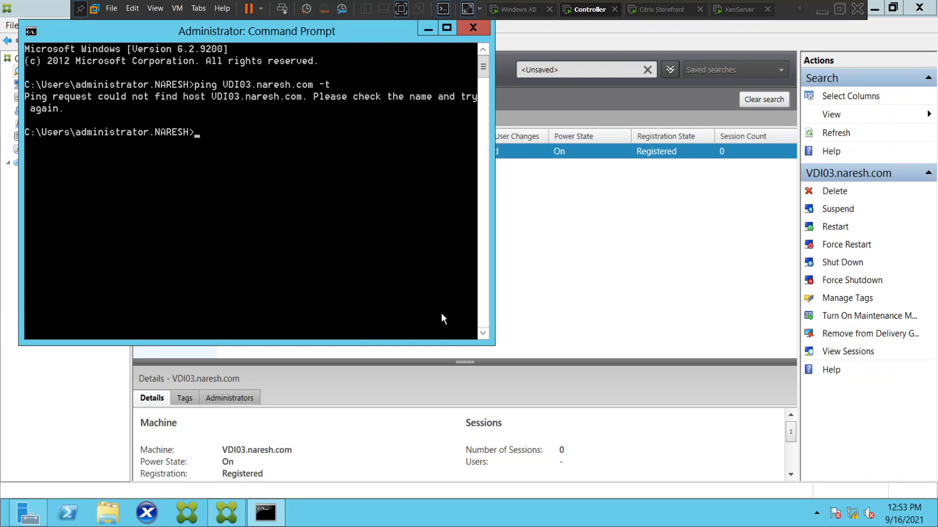
Step: On the Citrix Storefront machine, renew the Receiver session and run "ping VDI03.naresh.com" in the Command Prompt
click(653, 9)
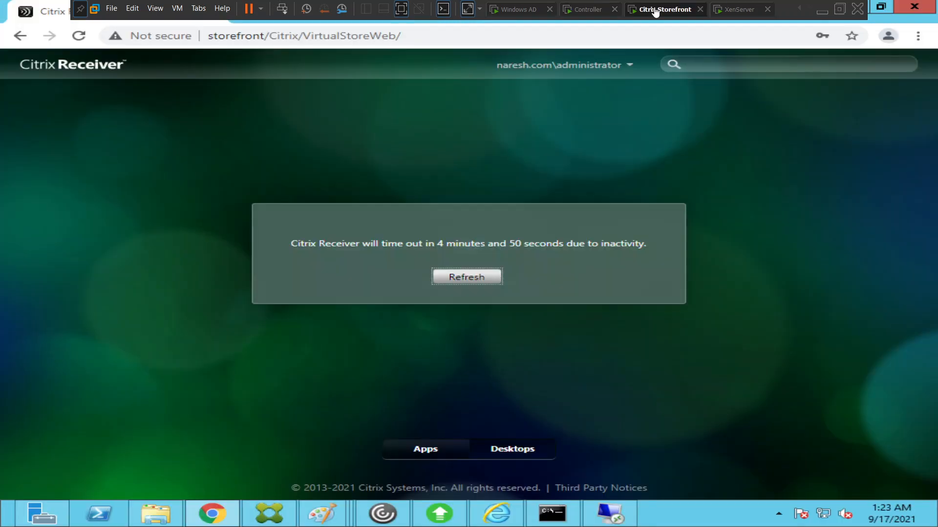
click(489, 283)
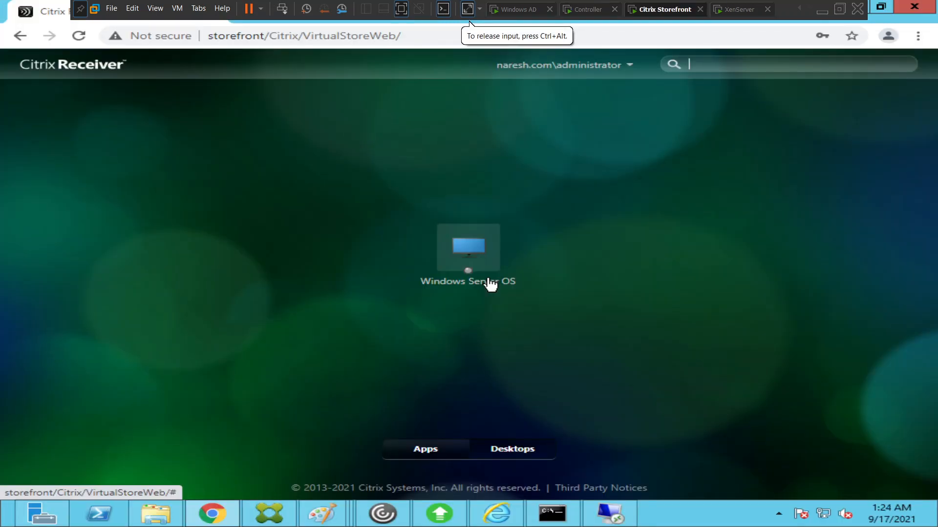
click(612, 515)
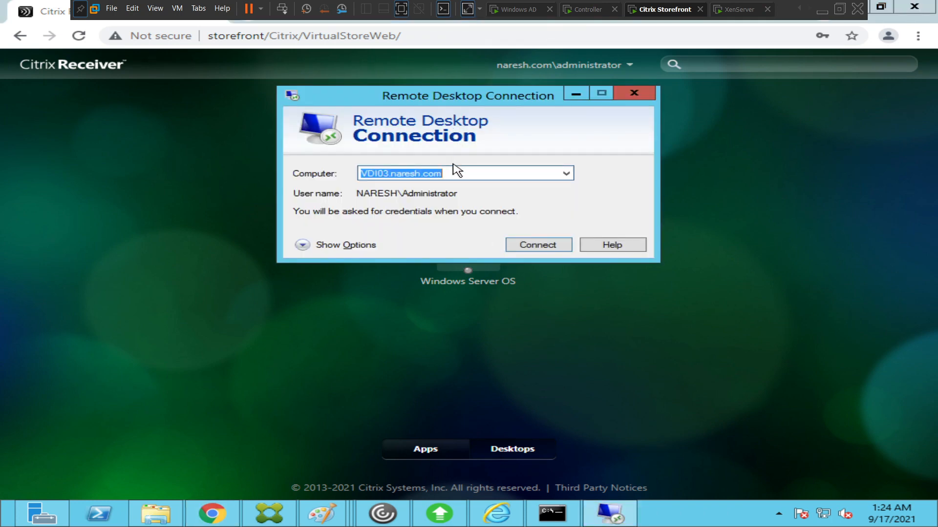
click(550, 518)
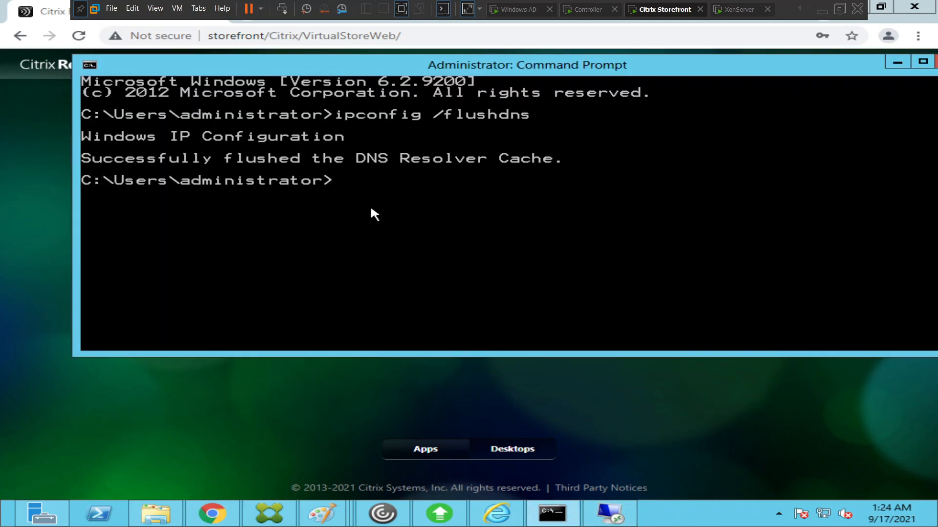
text(ping VDI03.)
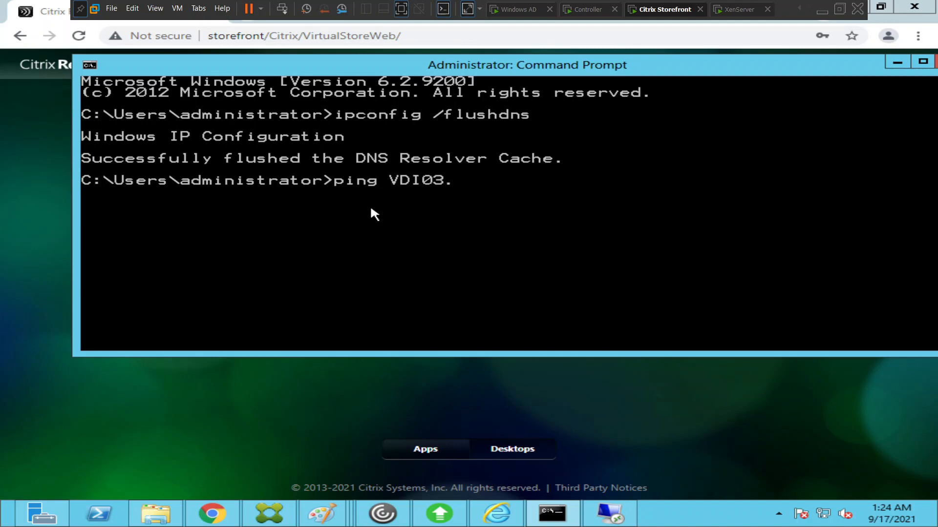
text(naresh.com)
key(Return)
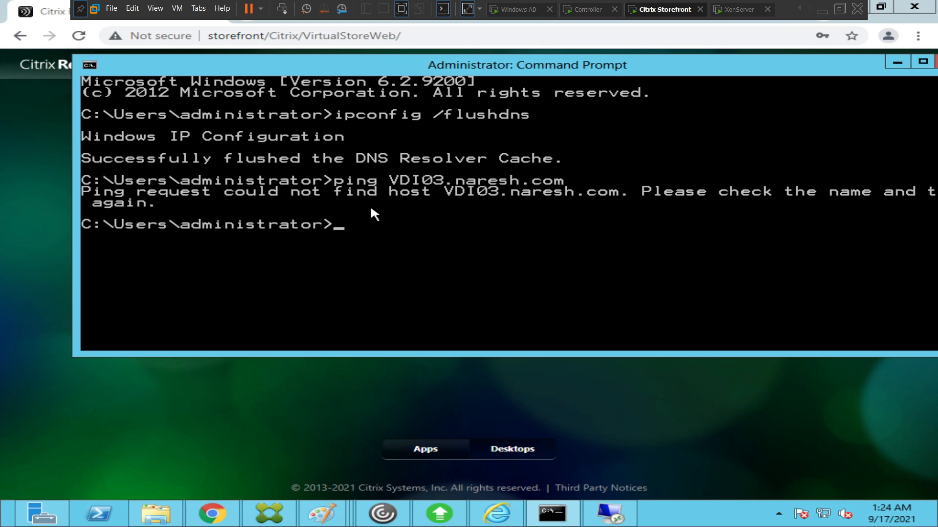
Step: Minimize the Command Prompt and try to connect to VDI03.naresh.com with Remote Desktop Connection
mouse_move(918, 31)
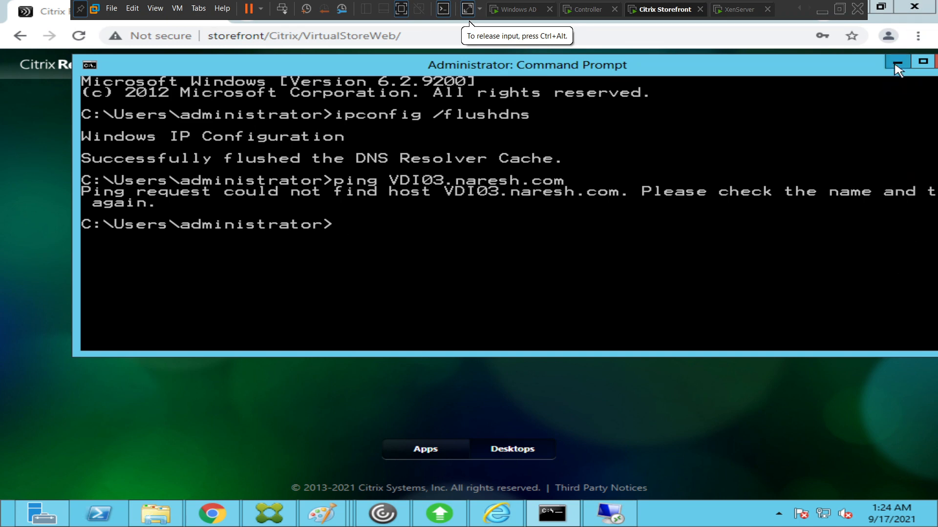
click(898, 64)
click(544, 247)
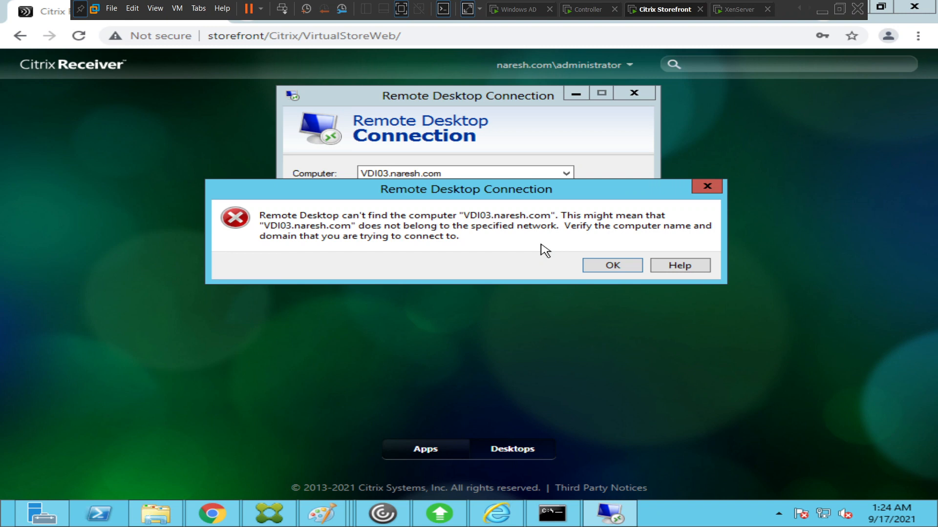
Step: Dismiss the connection error and retry the Remote Desktop connection to VDI03.naresh.com twice, dismissing each message
click(603, 266)
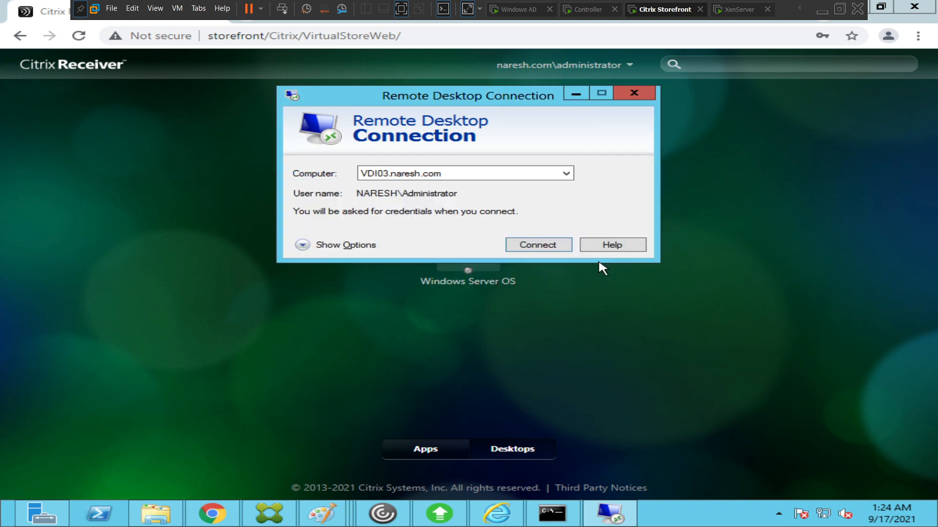
click(539, 246)
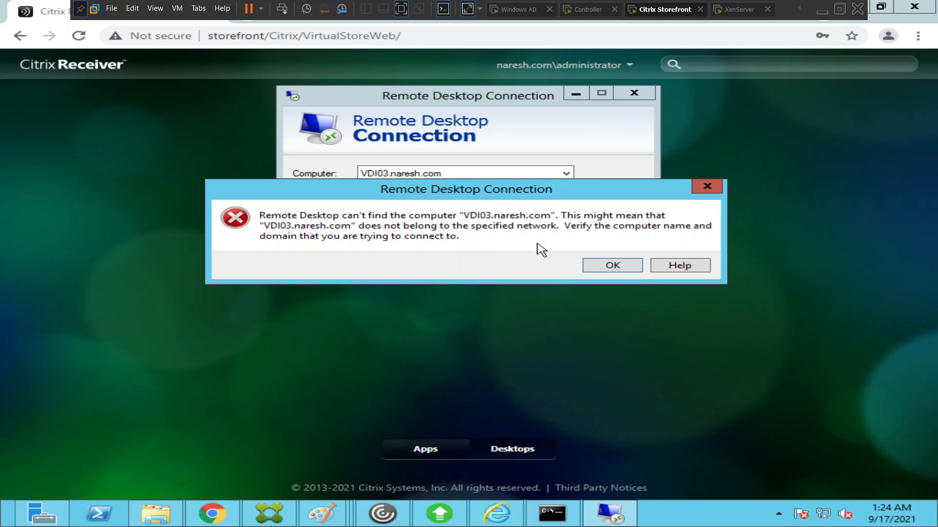
click(605, 266)
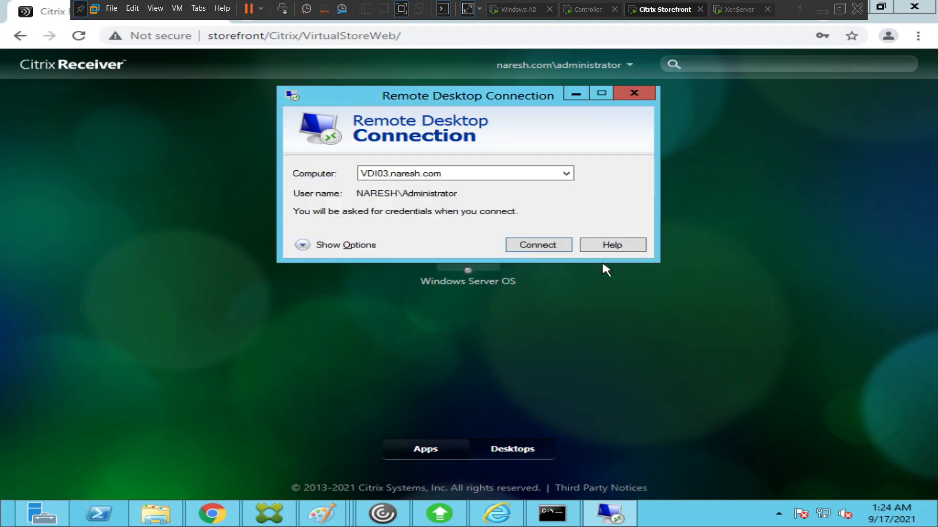
click(535, 251)
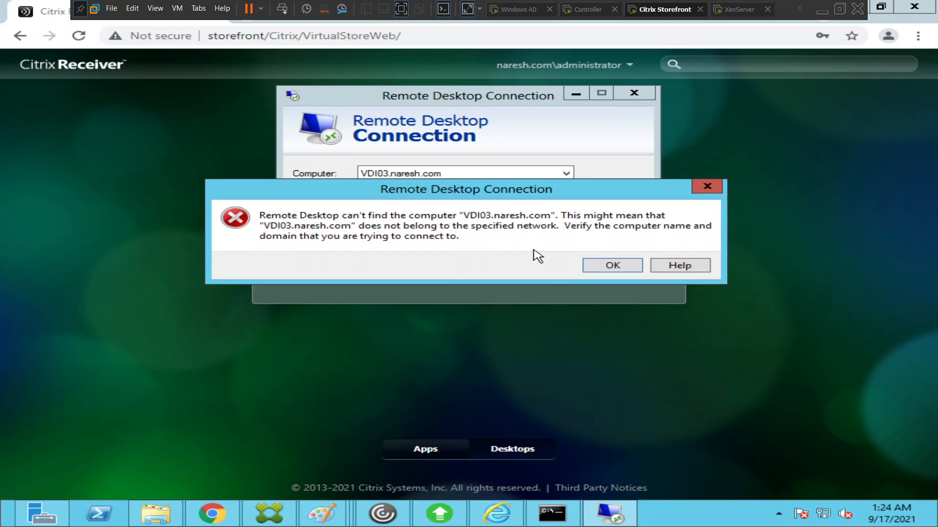
click(605, 268)
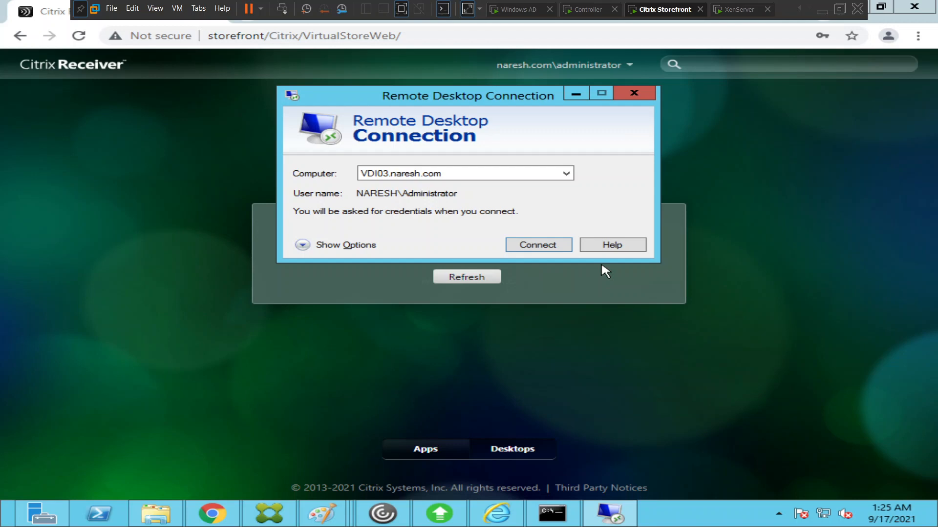
Step: Choose the saved address 192.168.160.137 as the remote computer, try to connect to it, and dismiss the message
click(566, 176)
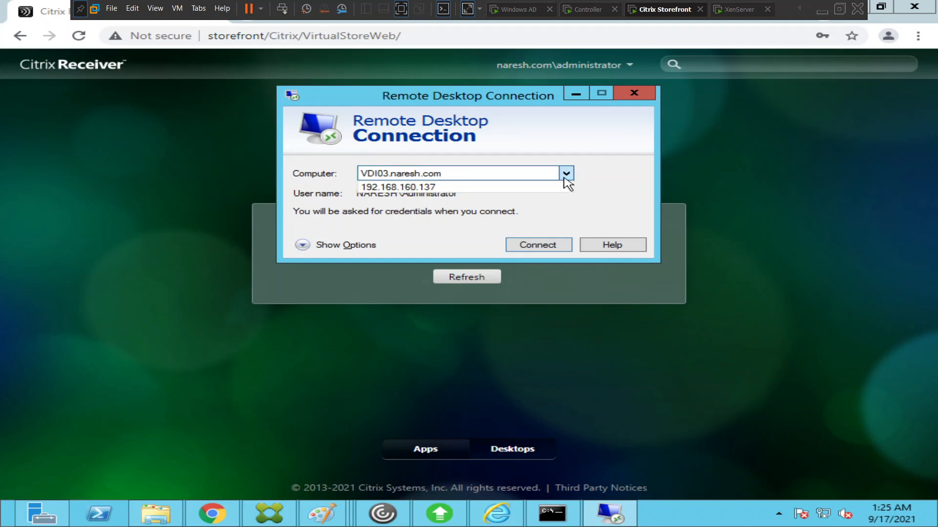
click(479, 190)
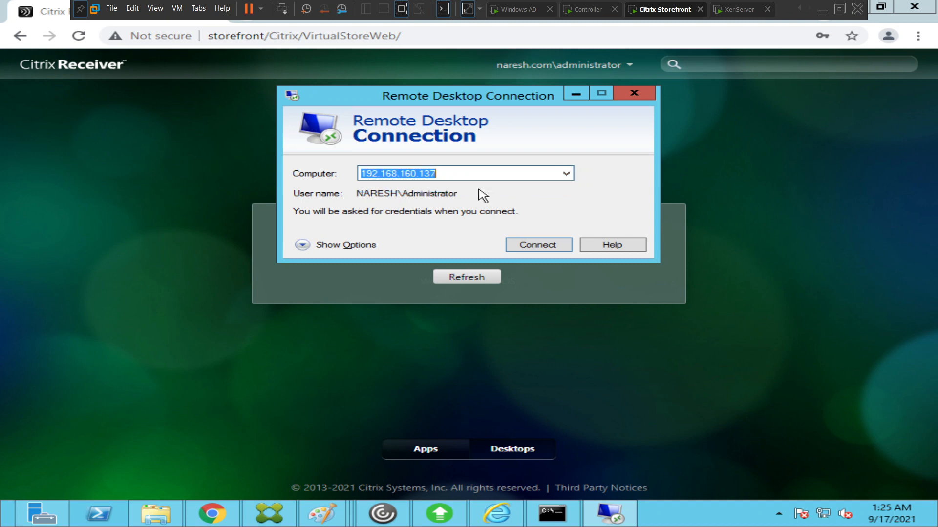
click(537, 245)
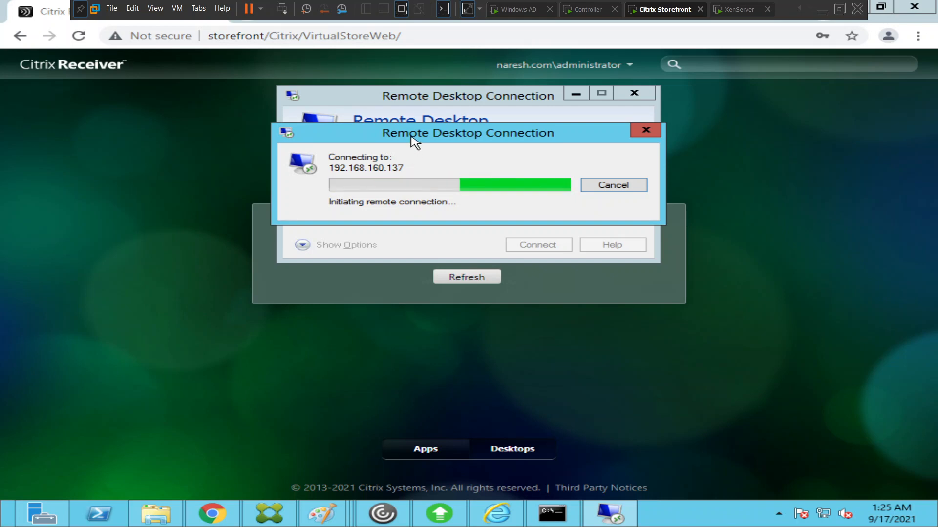
drag(414, 139, 420, 240)
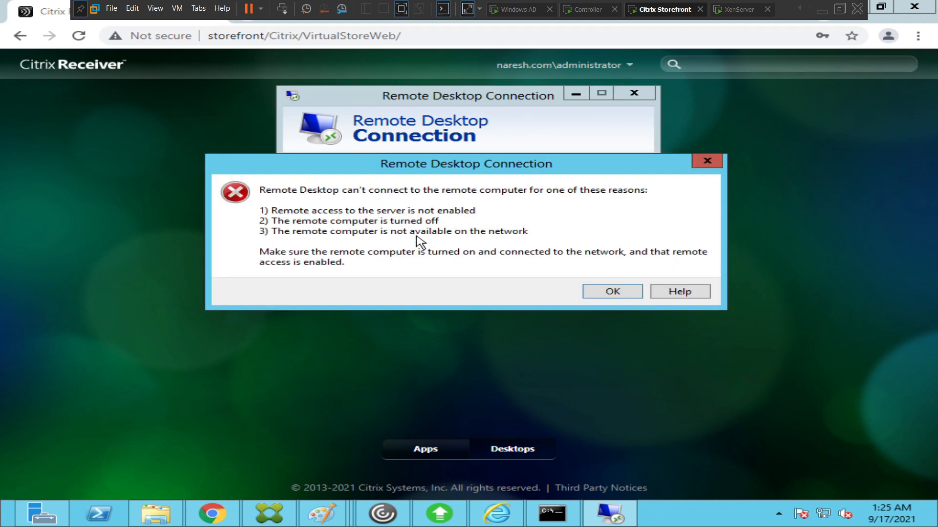
click(613, 291)
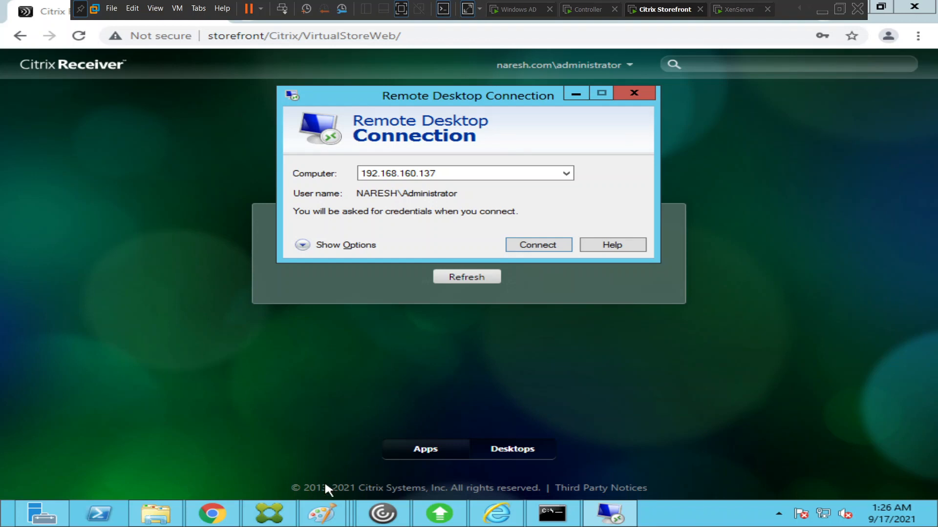
Step: On the Controller machine, open the console of the VDI03 virtual machine in XenCenter and show it full screen
click(587, 11)
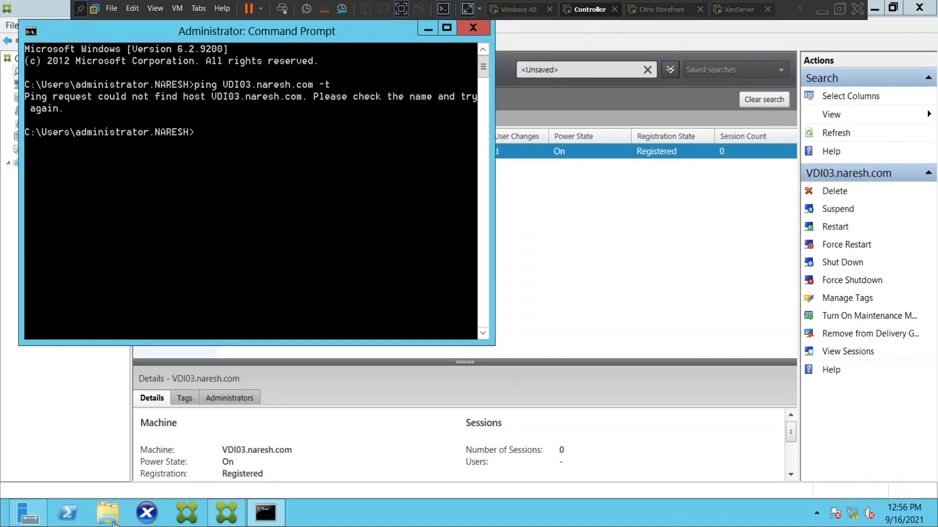
click(148, 516)
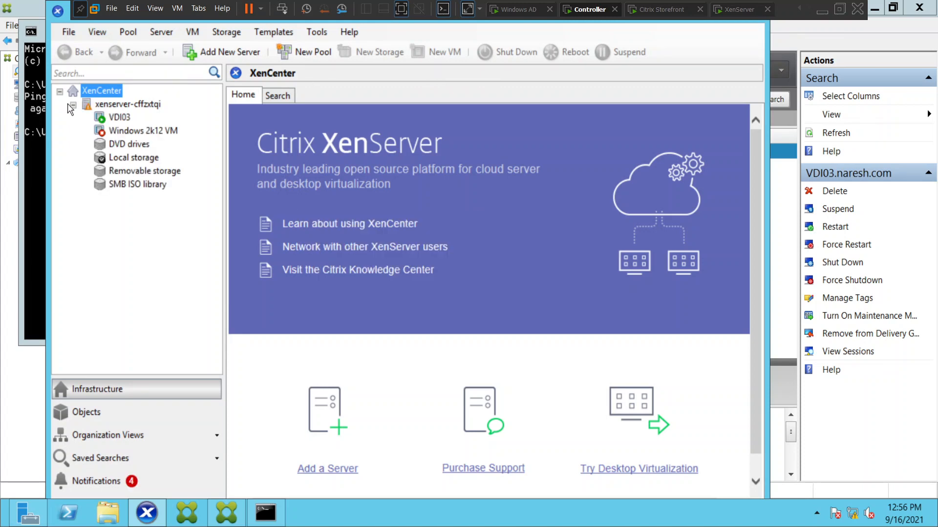
click(121, 118)
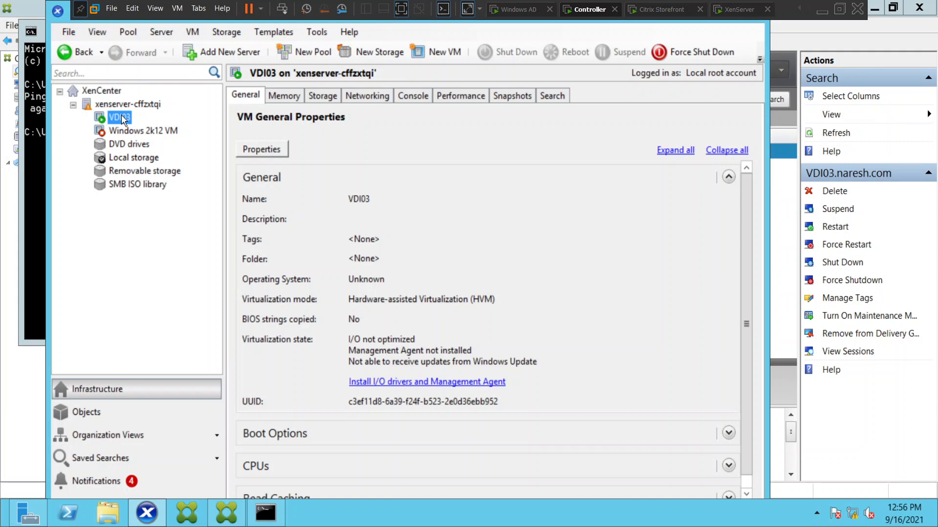
click(423, 97)
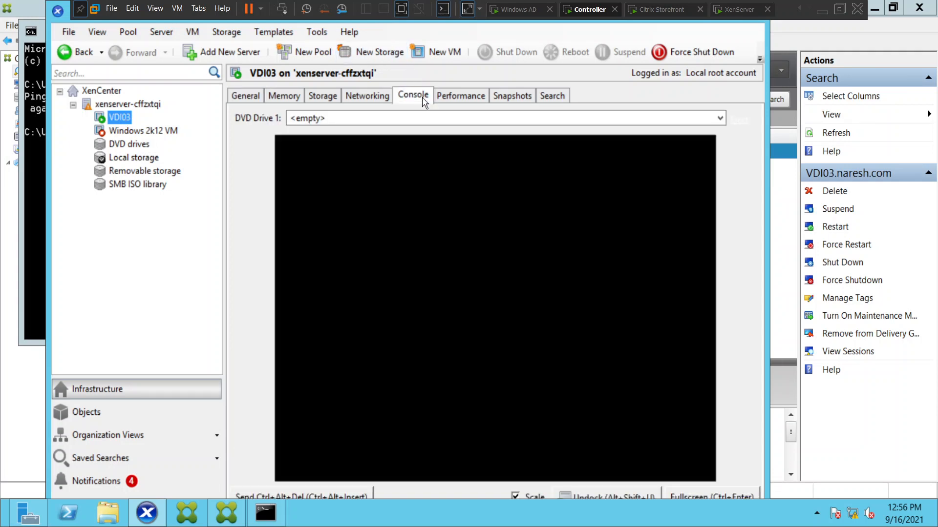
click(451, 98)
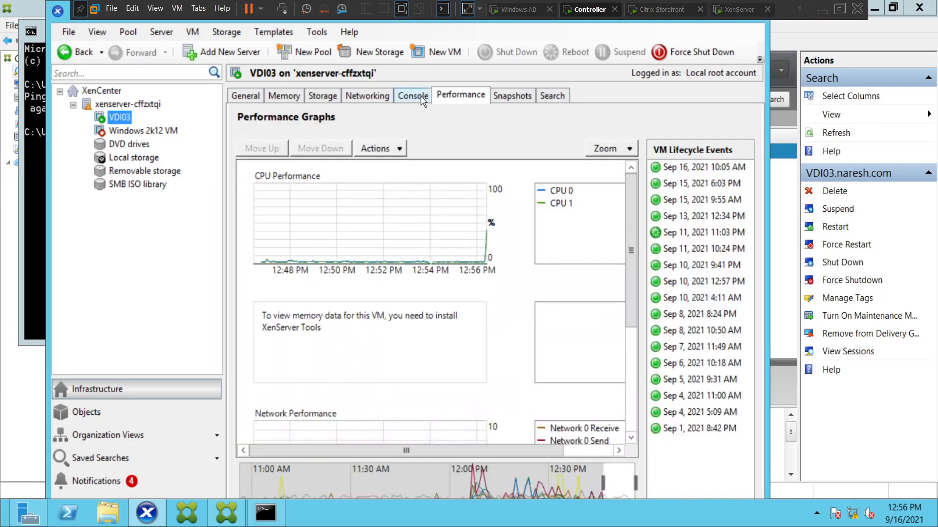
click(422, 100)
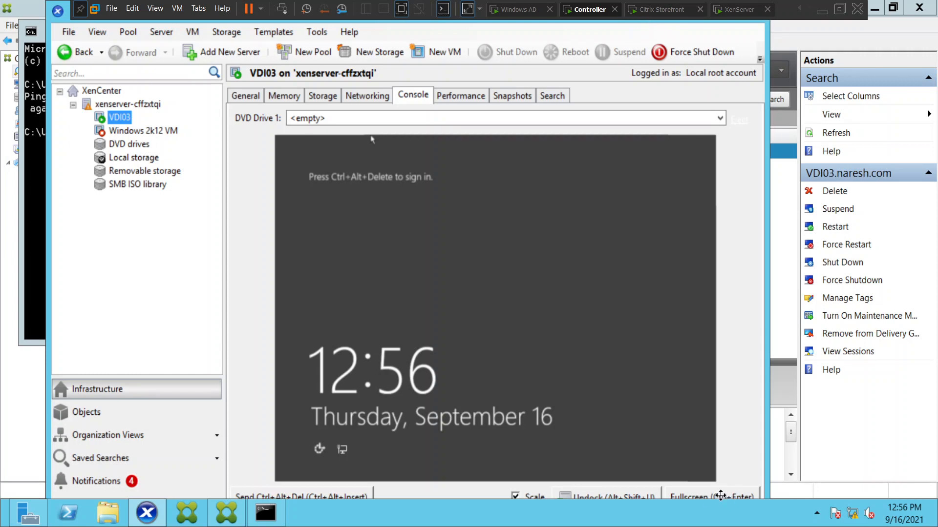
click(695, 498)
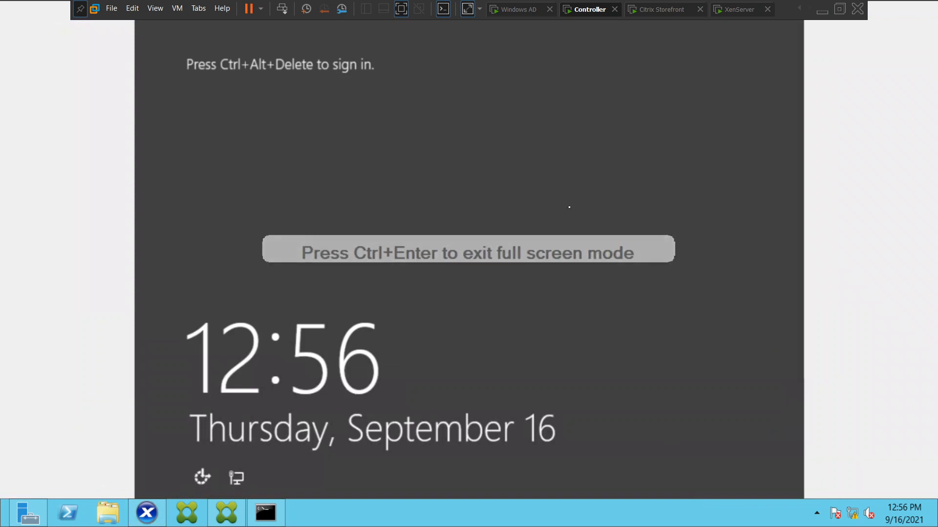
Step: Bring up the sign-in screen of VDI03 and sign in with the domain administrator account, entering the account password
right_click(588, 10)
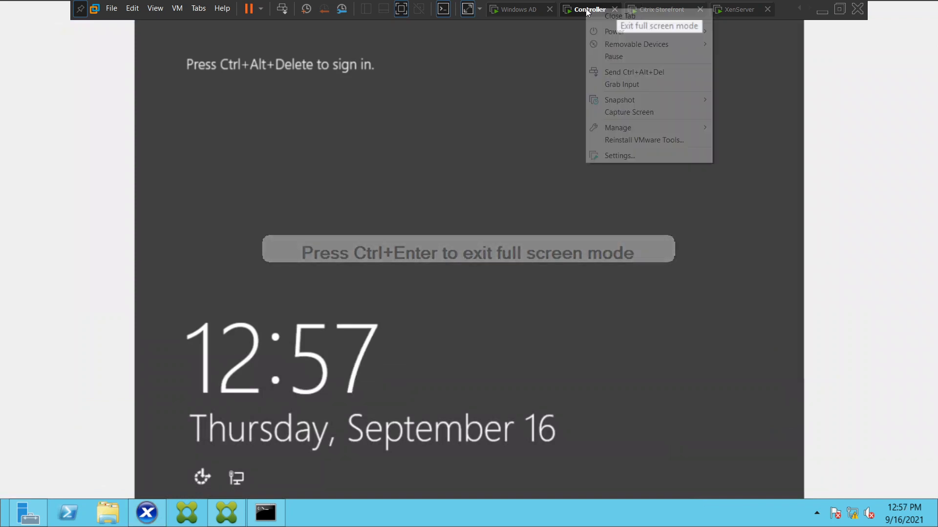
click(633, 73)
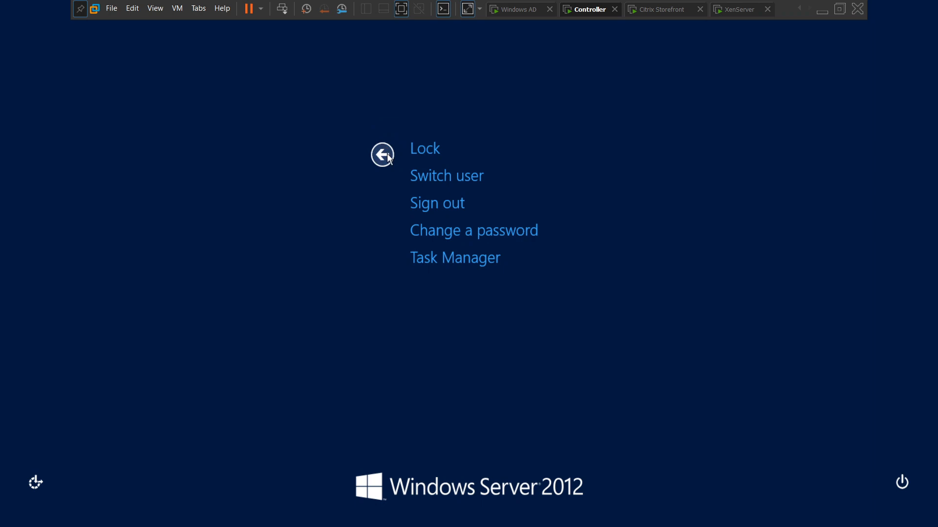
click(383, 152)
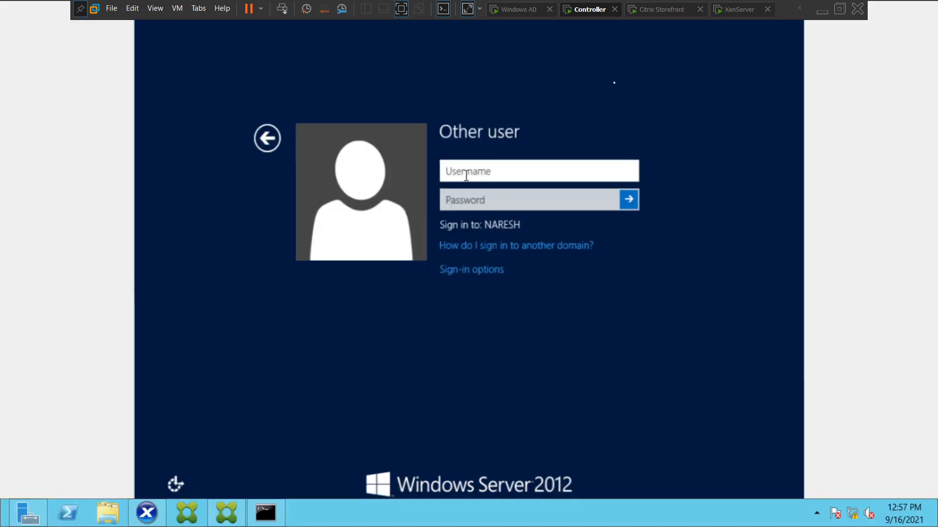
text(naresh.com\adminis)
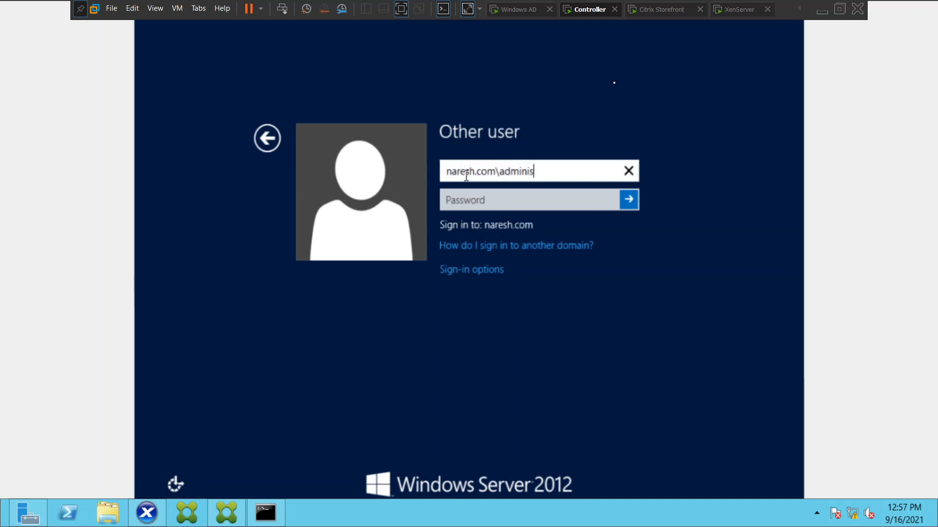
text(trator)
key(Tab)
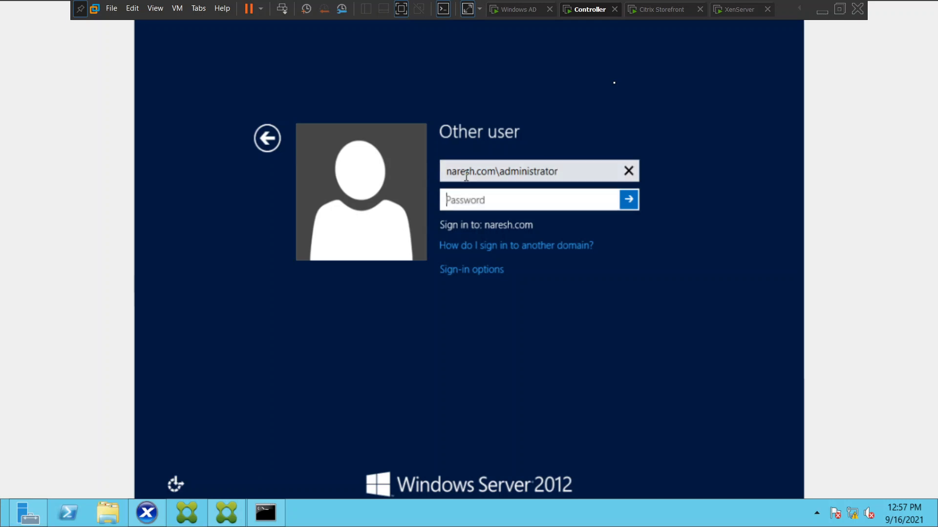
text(***********)
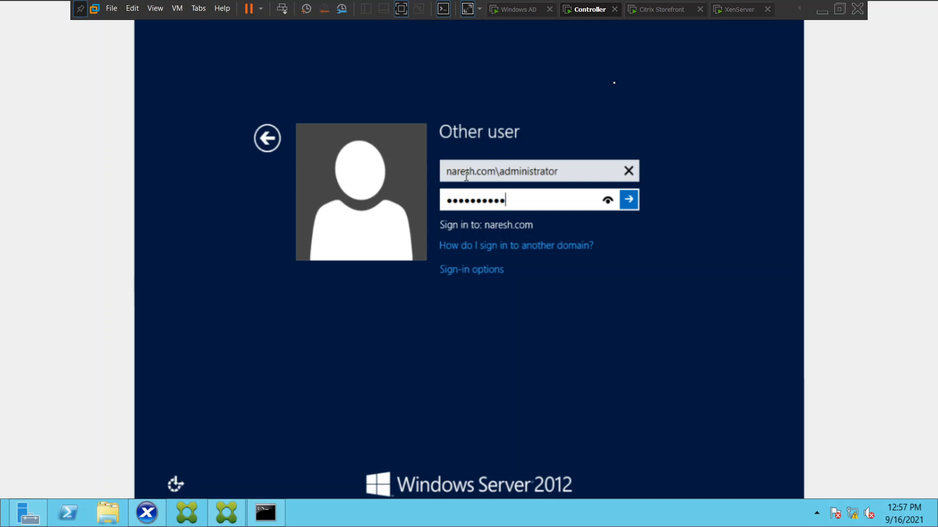
key(Return)
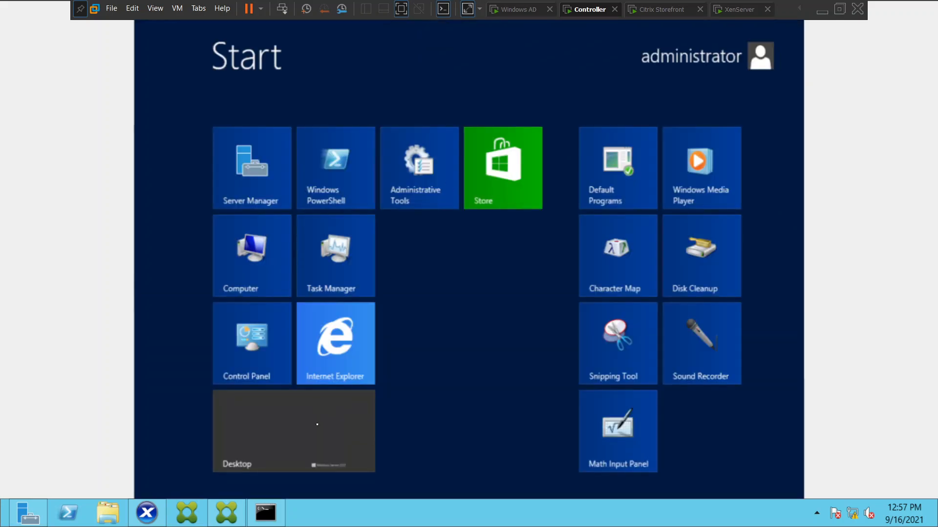
Step: In the Local Server properties of VDI03, allow remote connections to this computer, apply the change, and reopen the Remote Desktop setting to check it
click(332, 448)
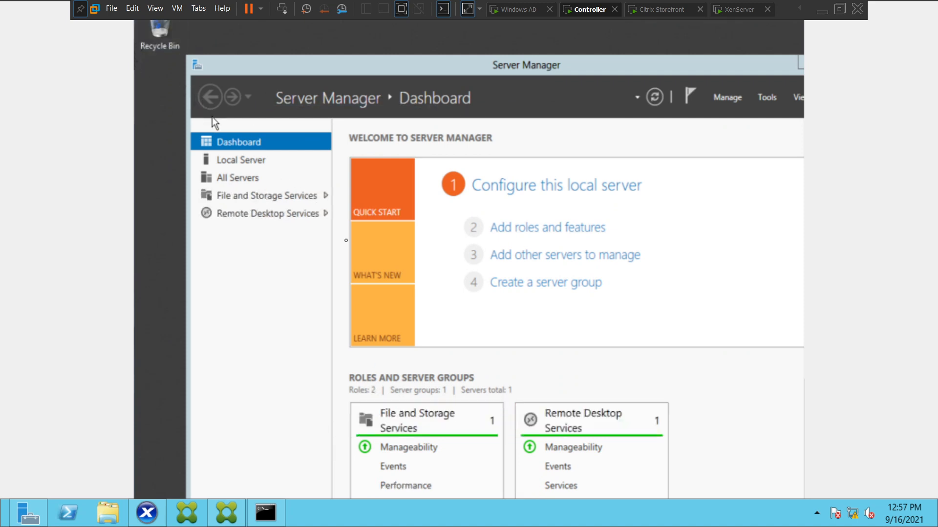
click(234, 157)
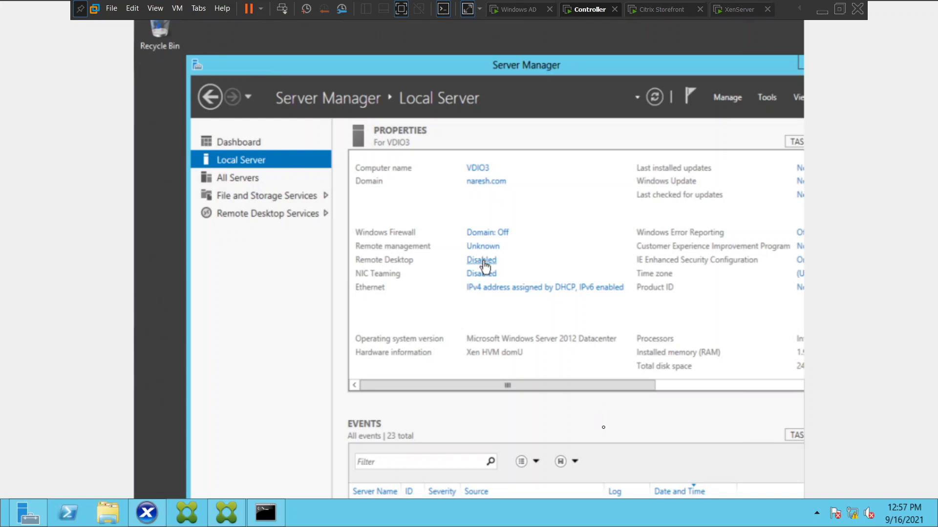
click(483, 263)
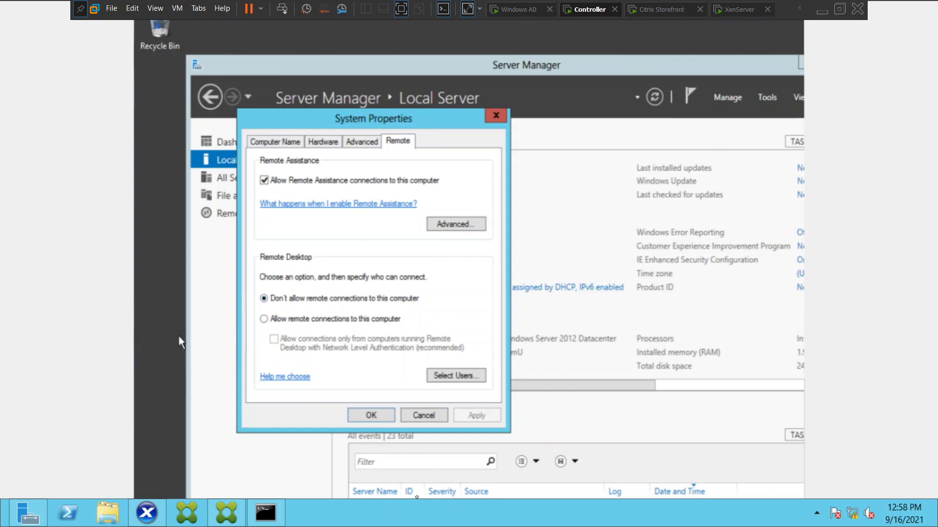
click(263, 319)
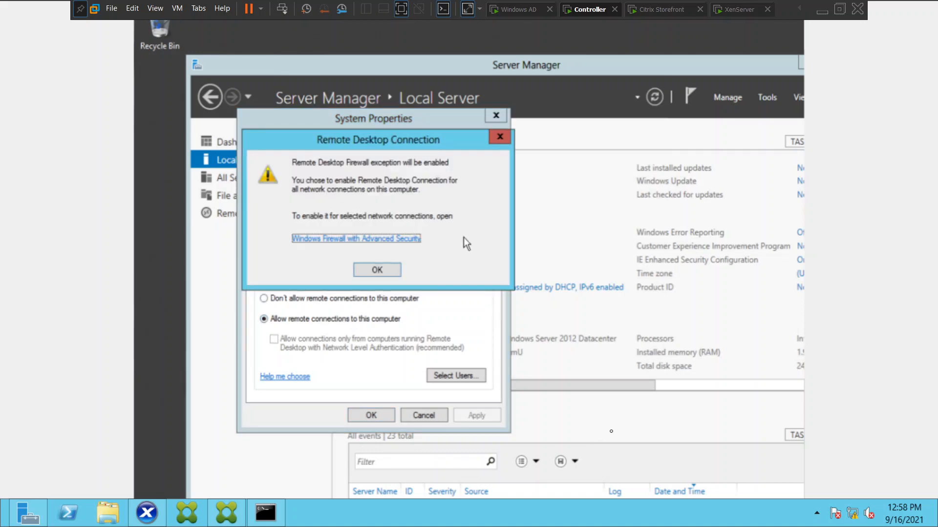
click(394, 270)
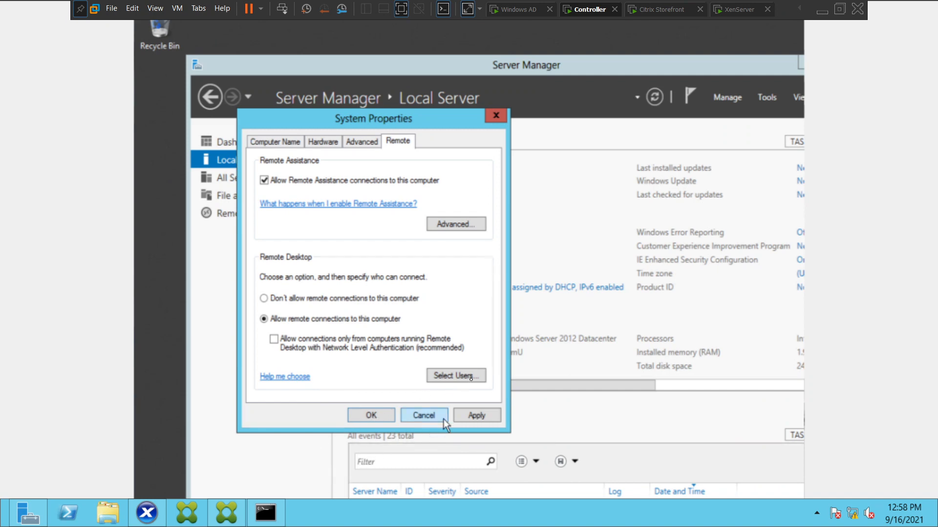
click(472, 415)
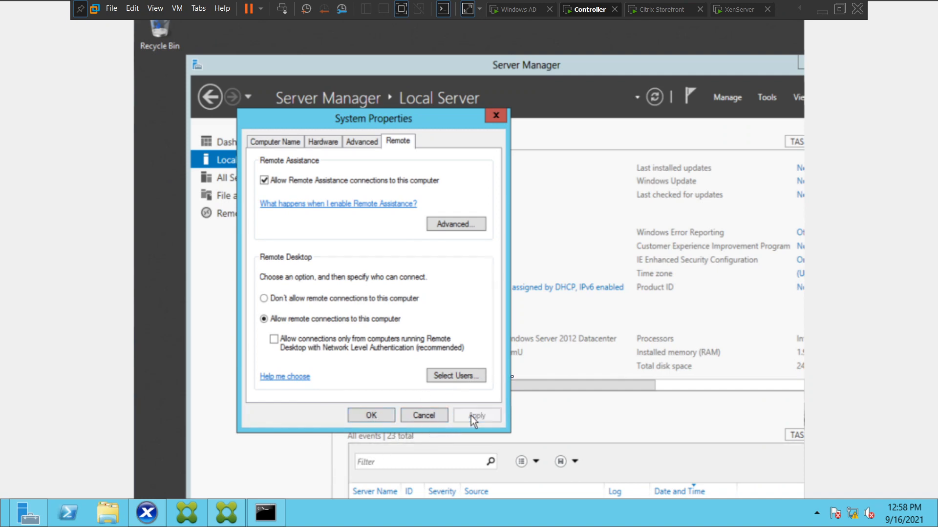
click(370, 416)
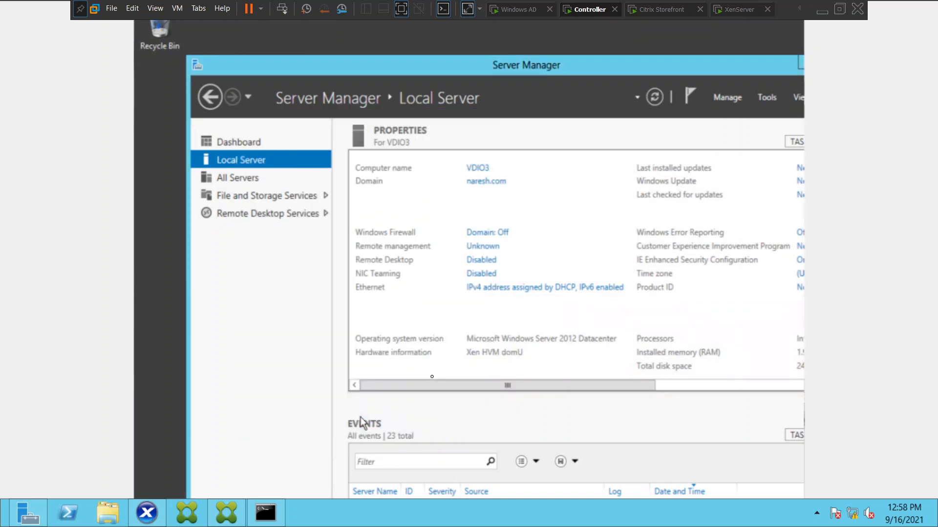
click(477, 262)
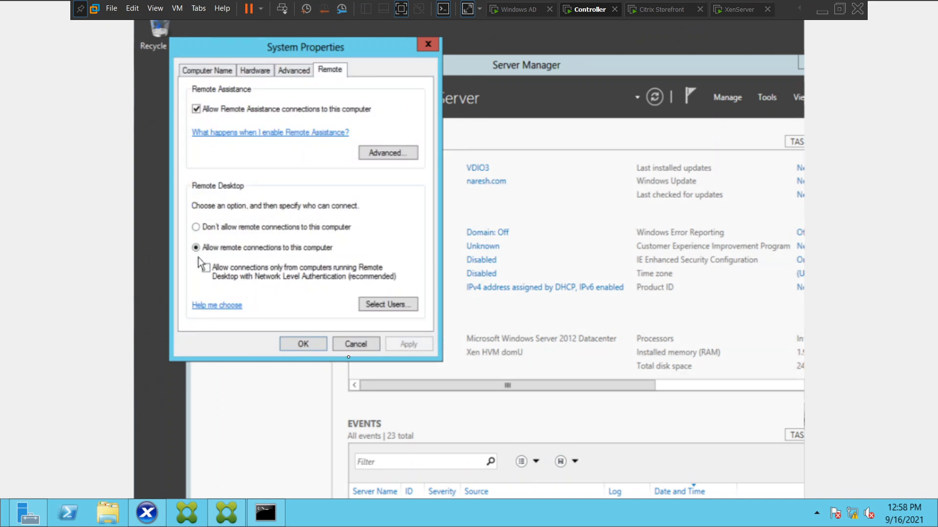
Step: Return to the Citrix Storefront machine and retry the Remote Desktop connection to 192.168.160.137, dismissing the message
click(662, 10)
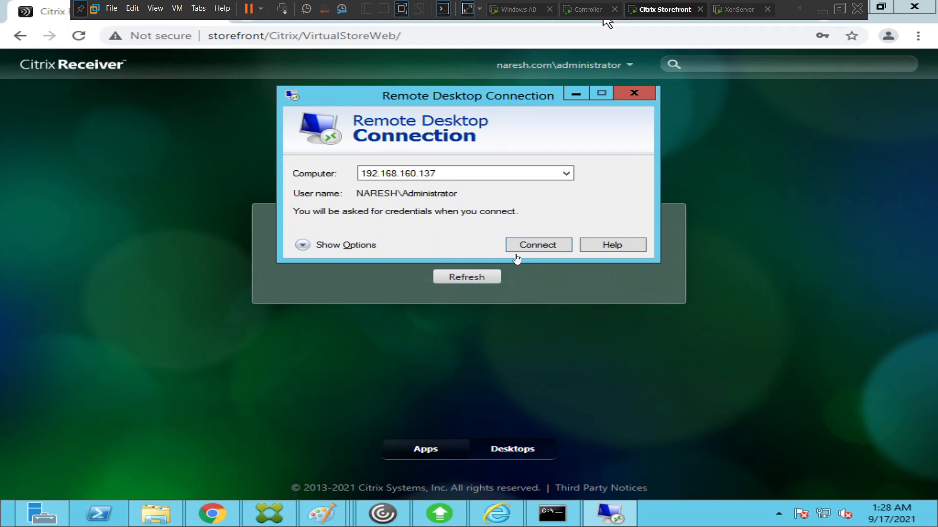
click(533, 250)
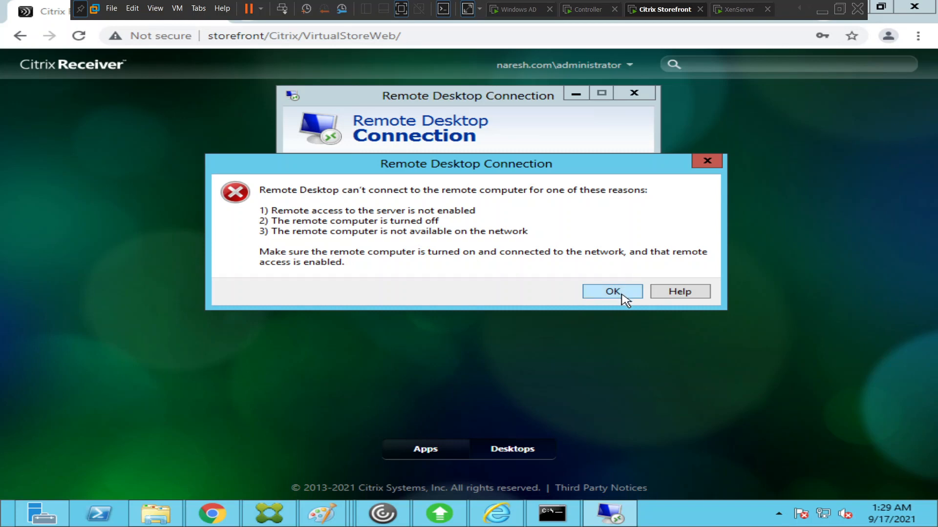
click(620, 293)
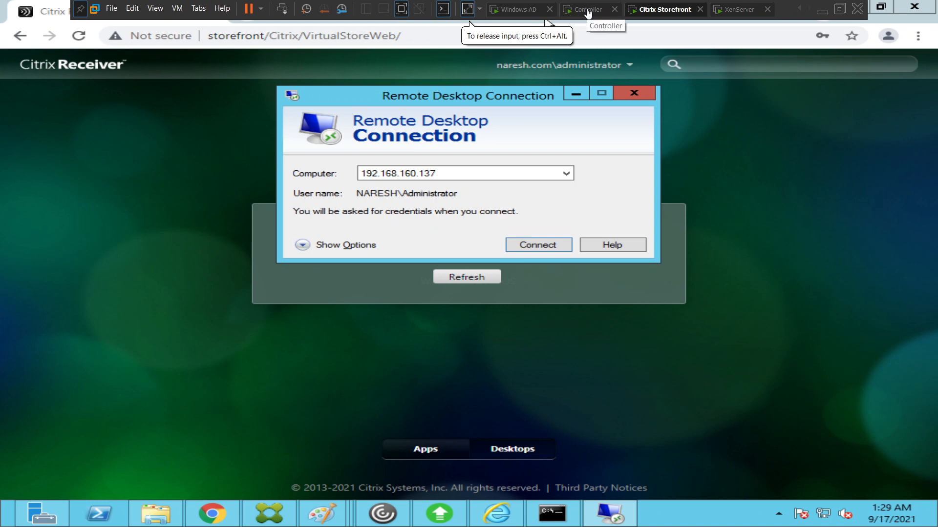
Step: Retry the Remote Desktop connection to 192.168.160.137, and check VDI03's Windows Firewall settings through Server Manager on the Controller machine
click(549, 249)
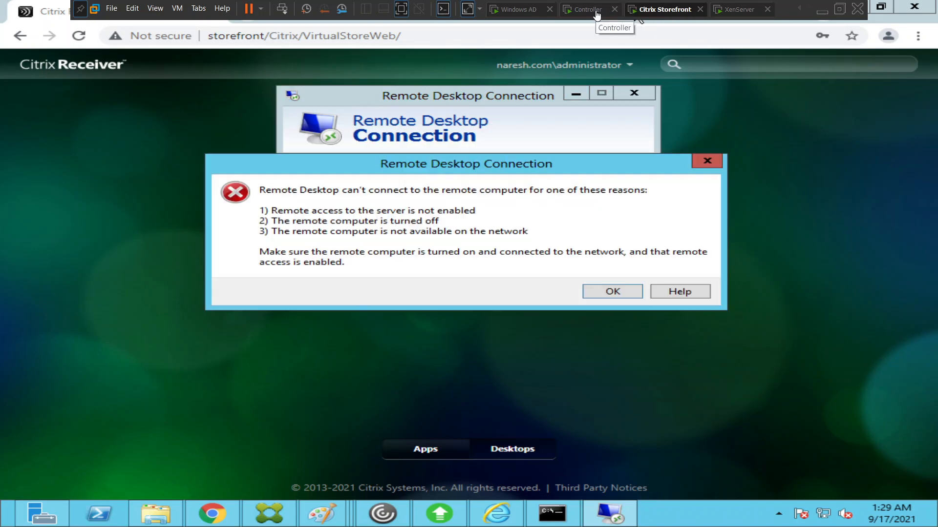
click(597, 15)
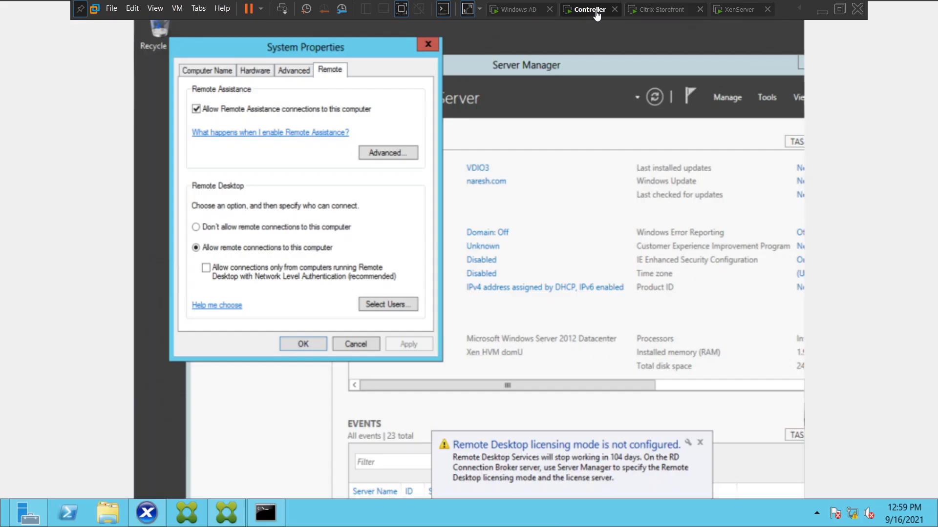
click(300, 346)
key(super)
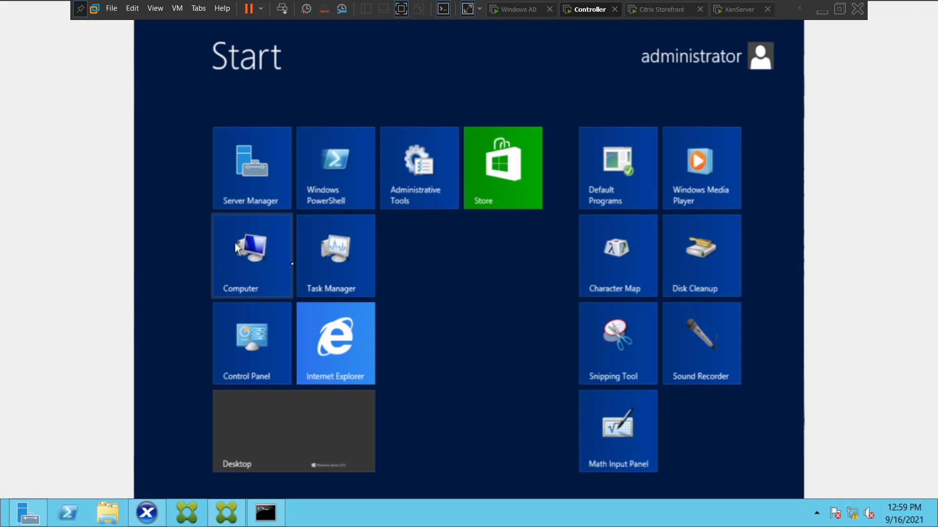
click(246, 195)
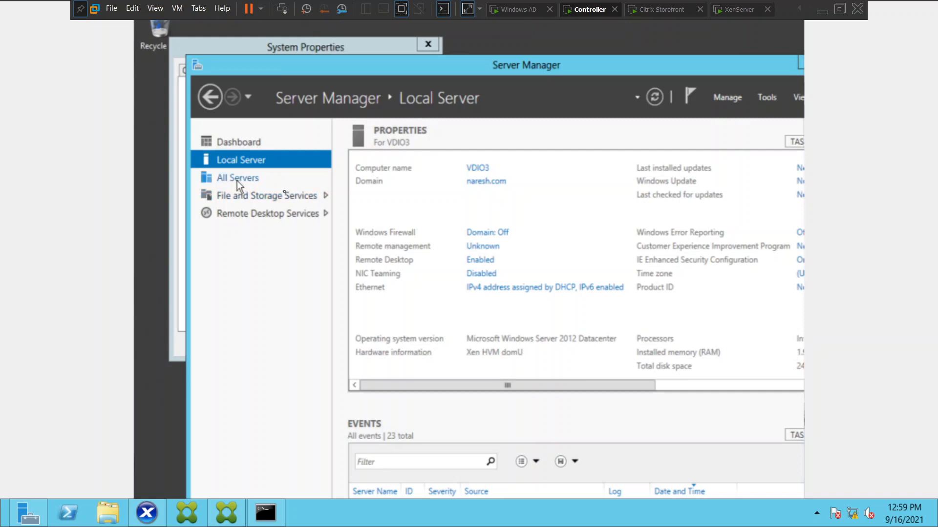
click(484, 237)
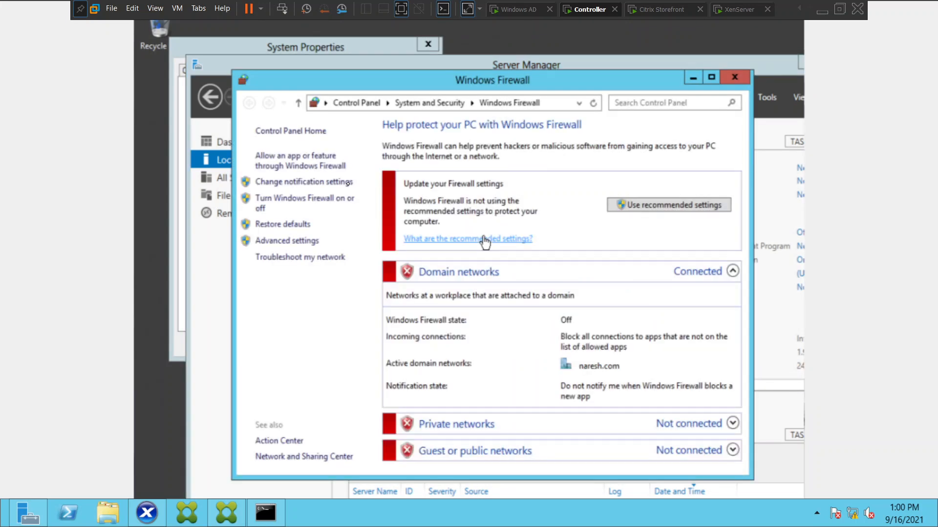
click(741, 76)
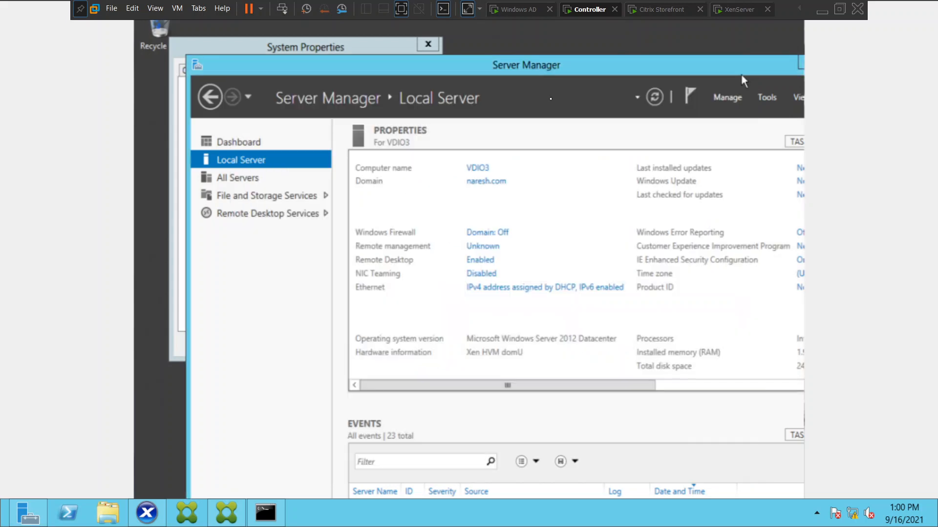
Step: Try to enable remote management of VDI03 from other computers, and cancel the configuration dialog
click(478, 249)
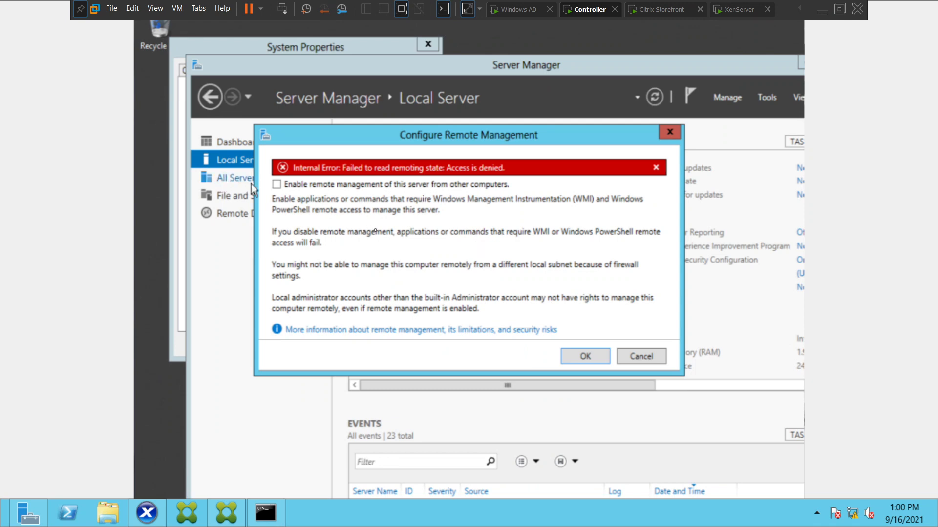
click(280, 189)
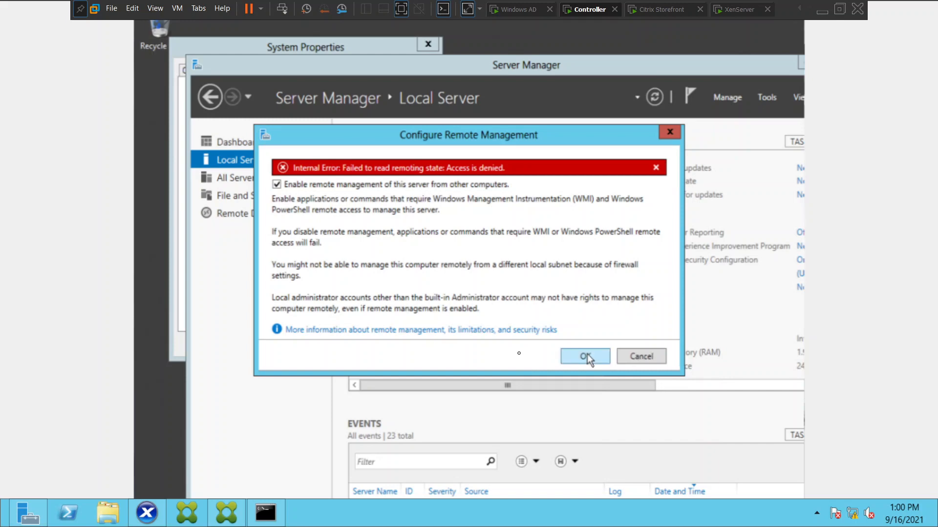
click(634, 357)
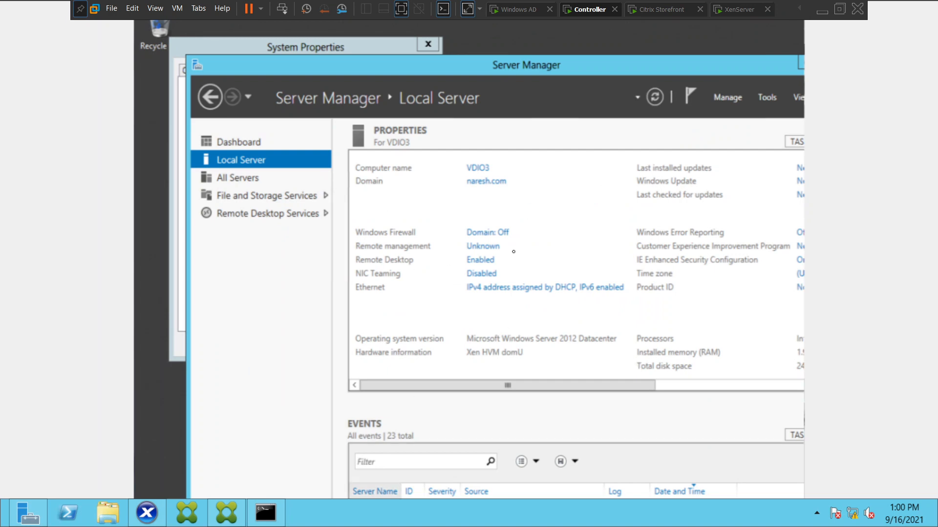
Step: Return to the Citrix Storefront machine, dismiss the connection message, and start the Remote Desktop connection to 192.168.160.137 again
click(633, 11)
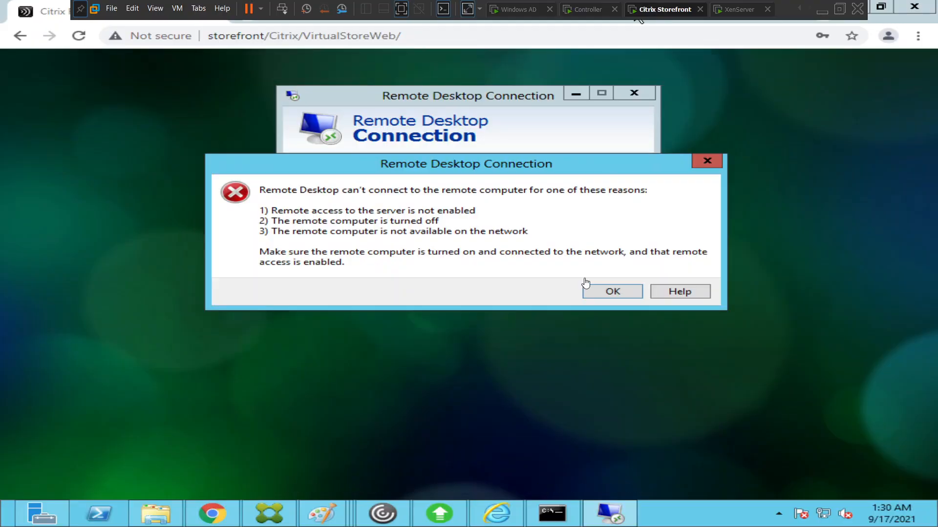
click(602, 293)
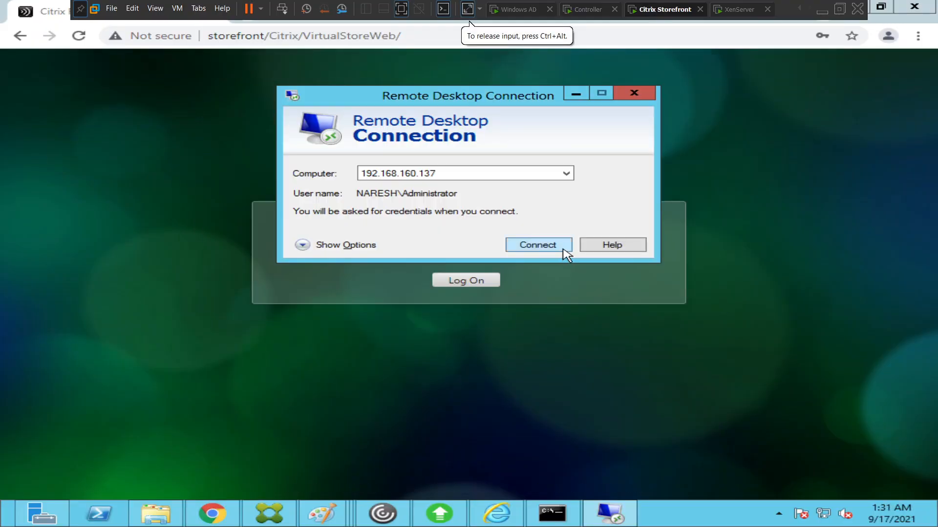
click(557, 250)
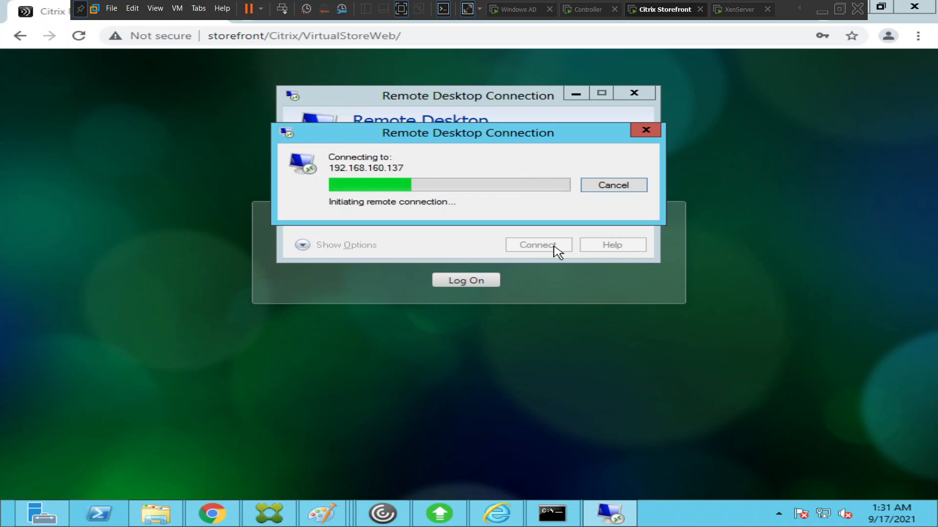
Step: Run a continuous ping to 192.168.160.137 in the Storefront machine's Command Prompt, dismissing the Remote Desktop message
click(548, 517)
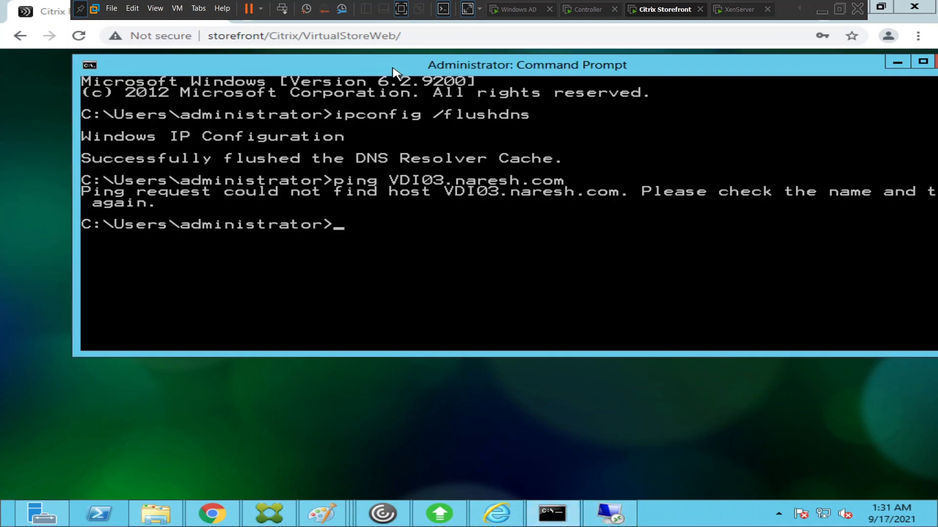
drag(392, 75, 453, 291)
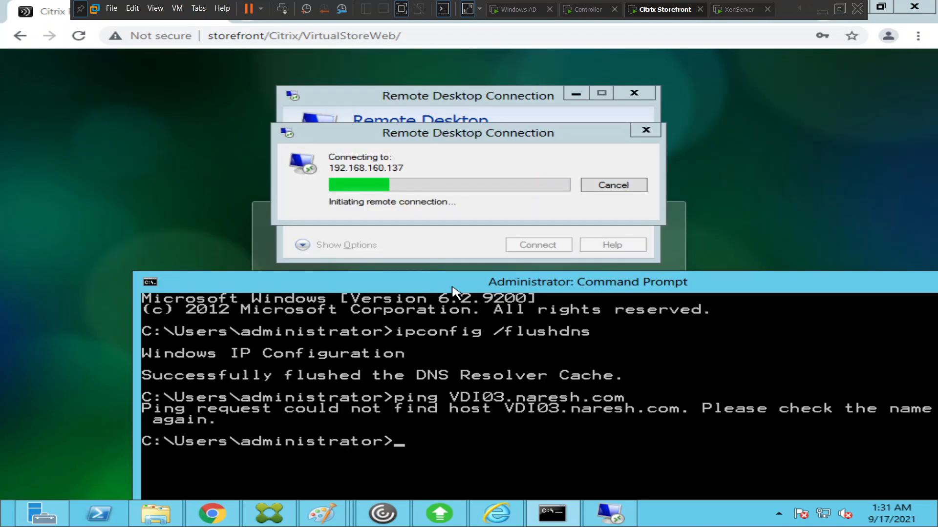
text(ping )
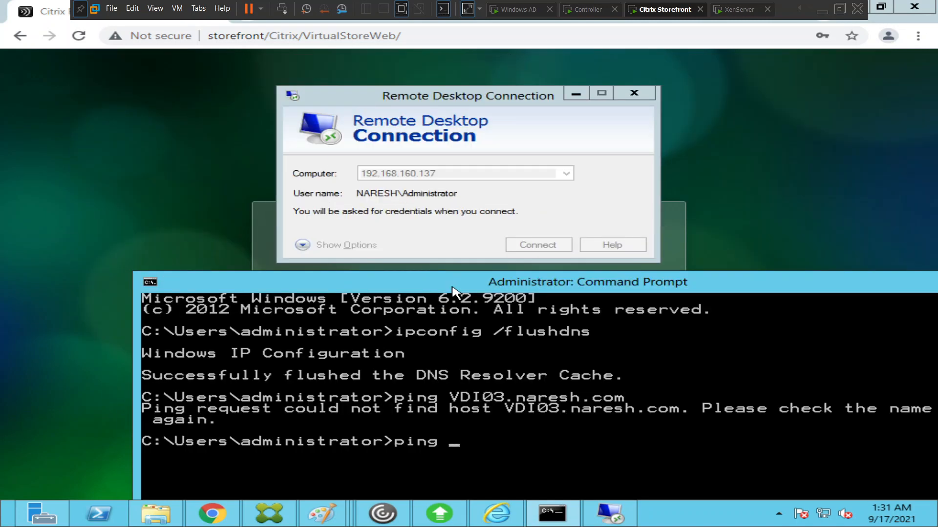
text(192.)
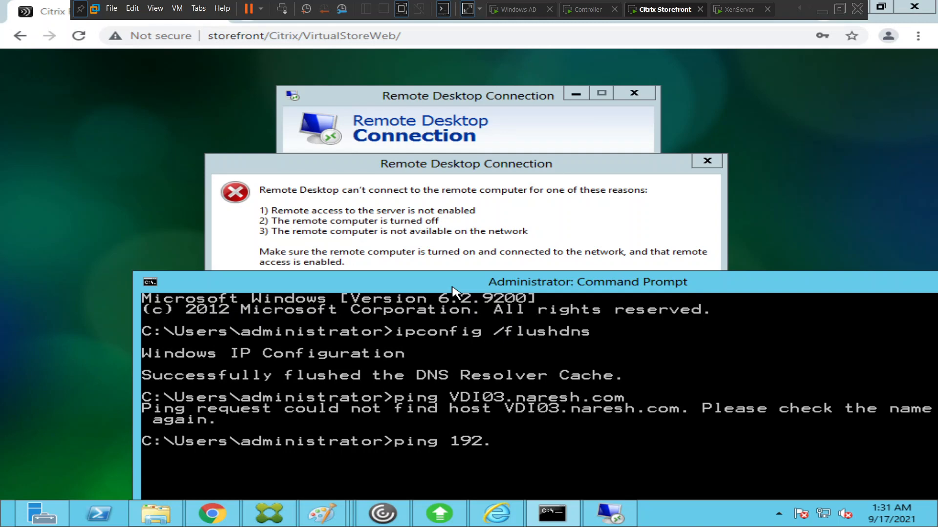
text(168)
click(708, 162)
click(707, 162)
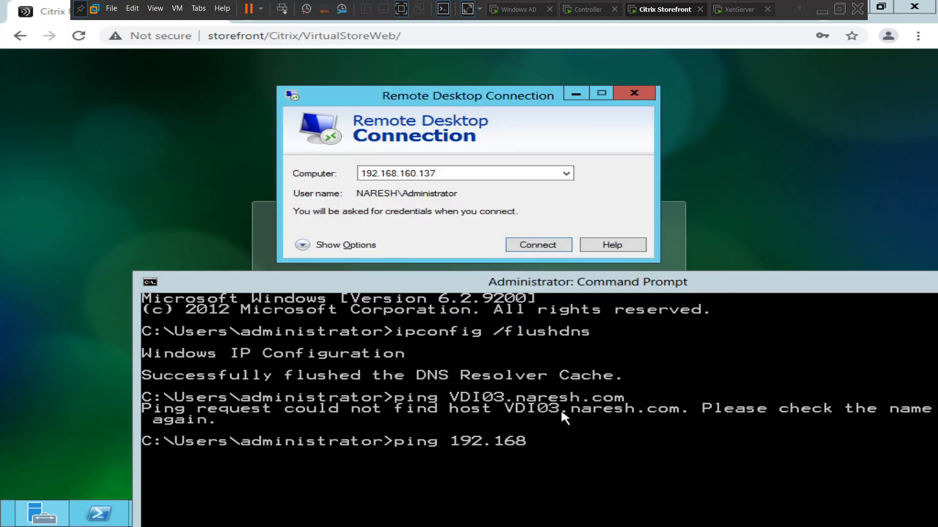
click(546, 448)
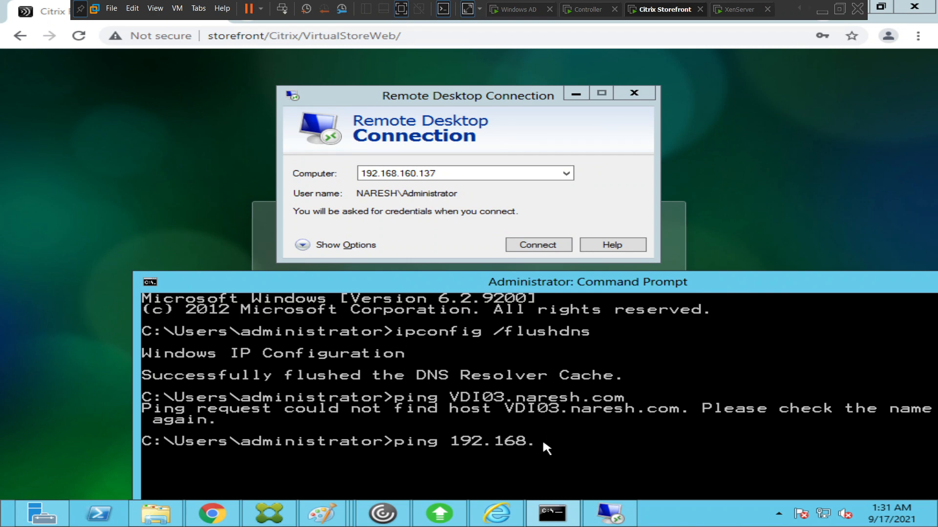
text(ping 192.168.160.137 -t)
key(Return)
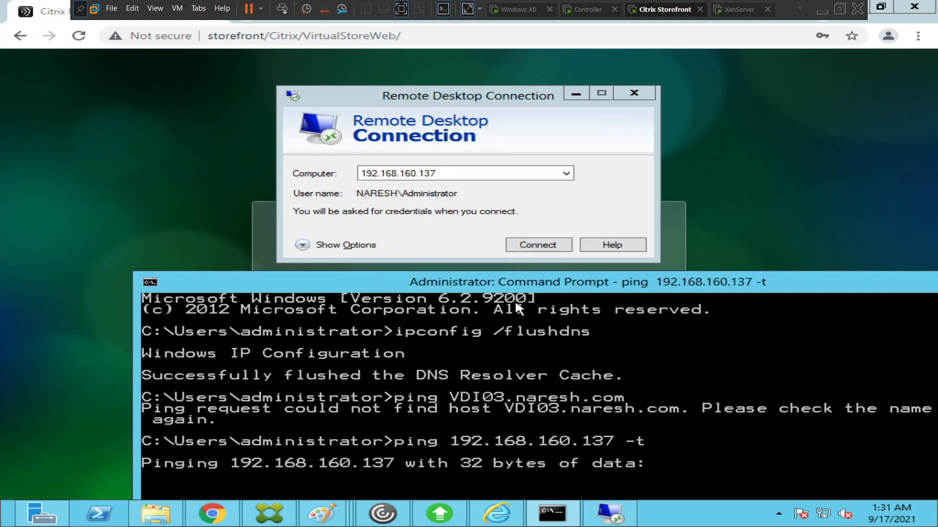
drag(497, 284, 442, 188)
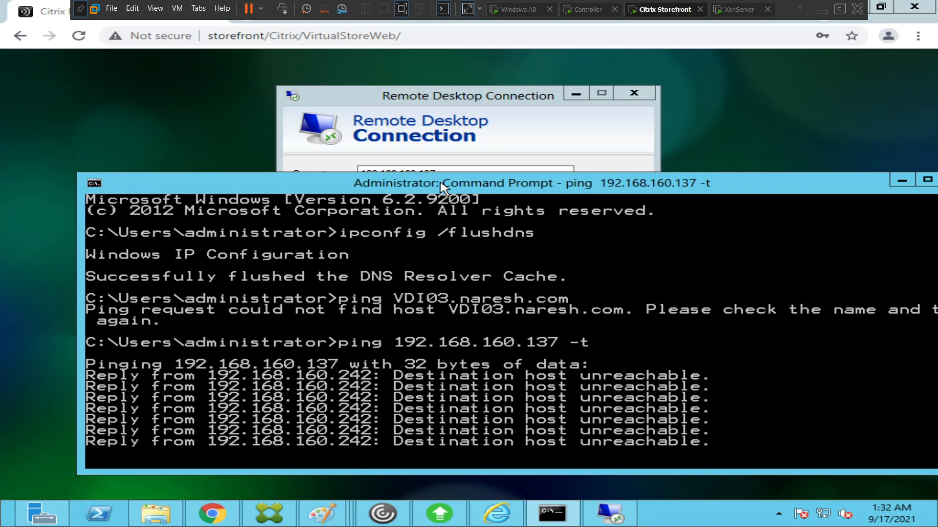
Step: Run a continuous ping to 192.168.160.137 in the Controller machine's Command Prompt
click(587, 11)
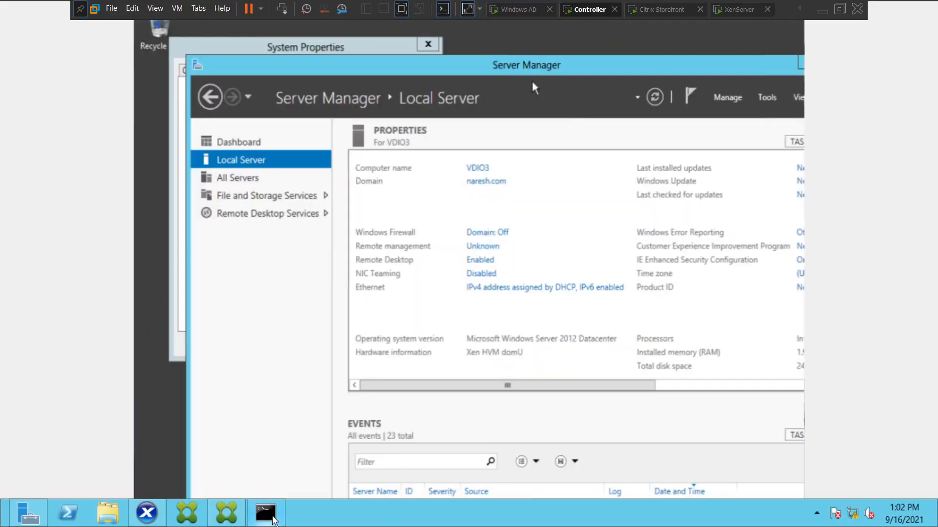
click(265, 512)
text(p)
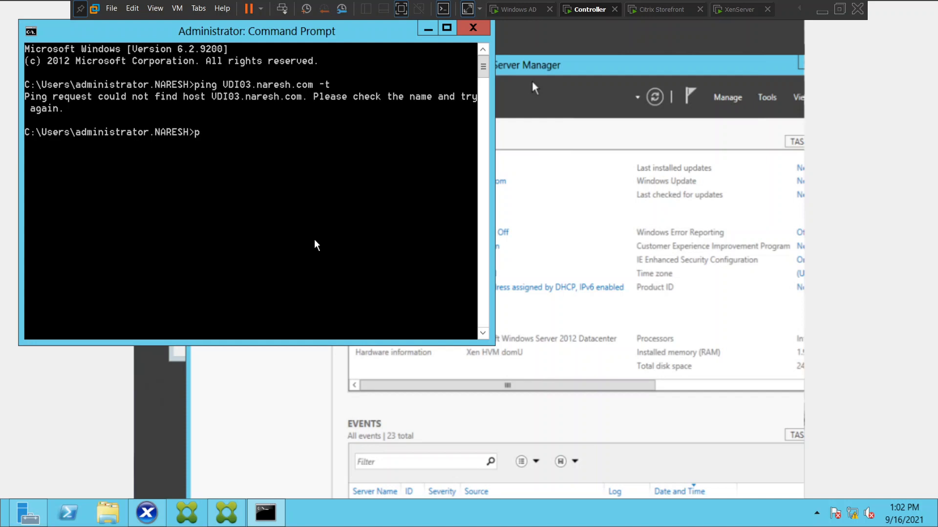
text(ing 192.168.)
click(666, 10)
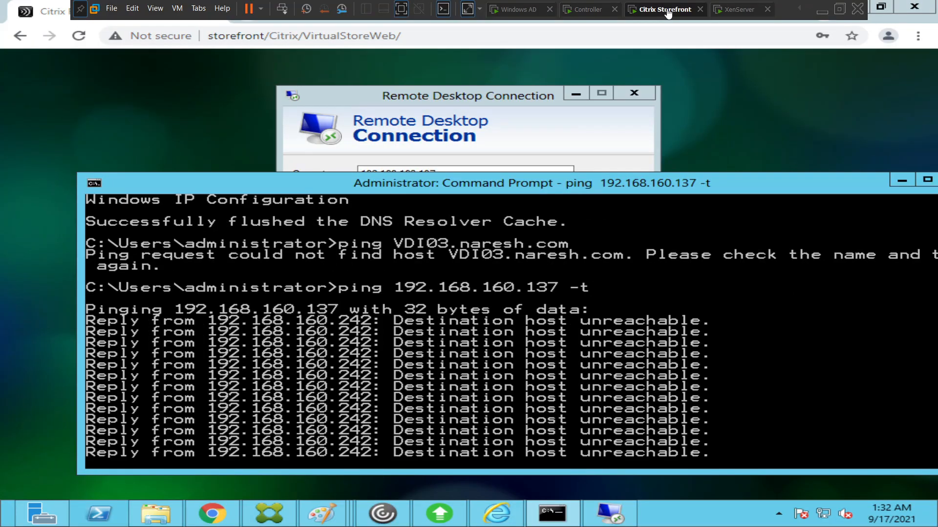
click(594, 10)
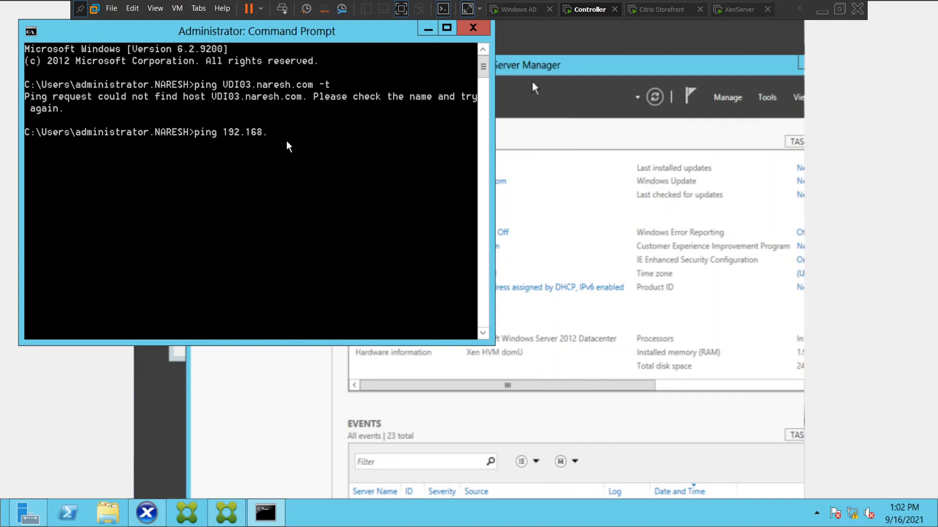
key(BackSpace)
key(BackSpace)
text(8.160.137 -t)
key(Return)
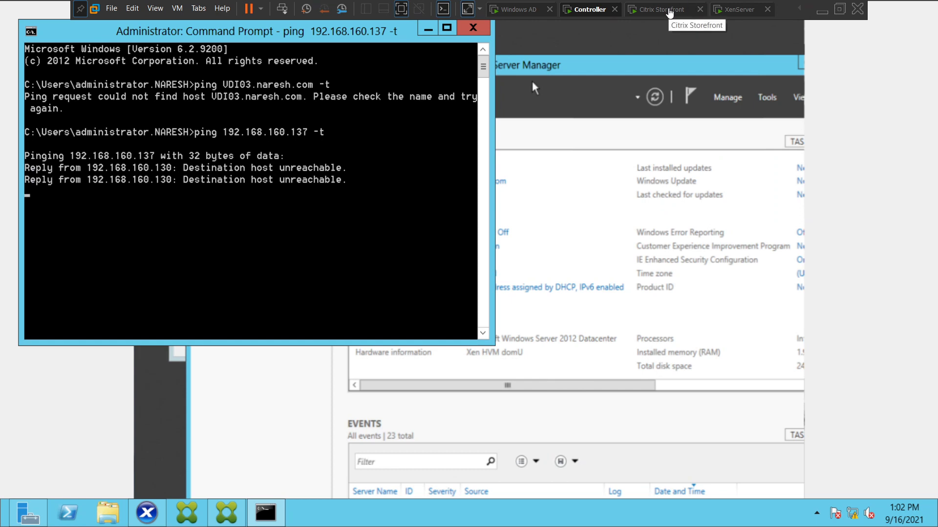
Step: Compare the ping replies from 192.168.160.137 on the Citrix Storefront and Controller machines
click(671, 13)
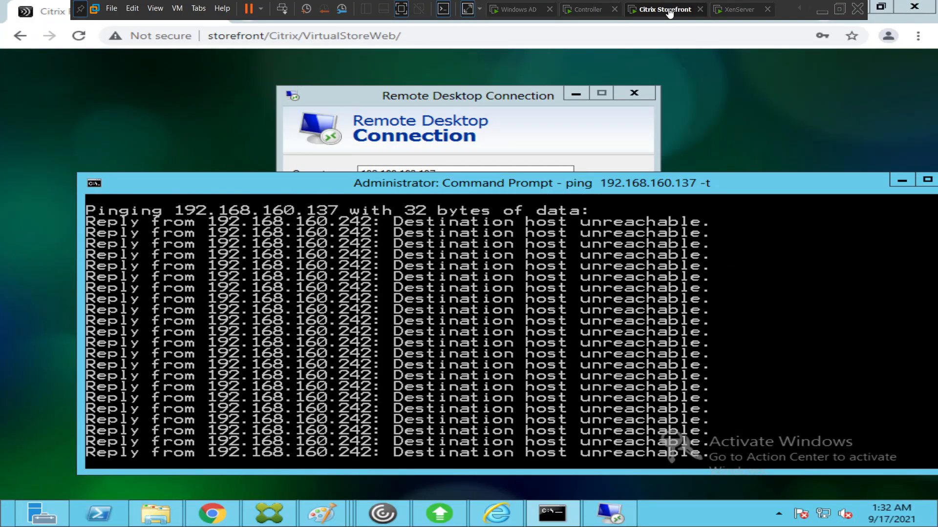
click(594, 10)
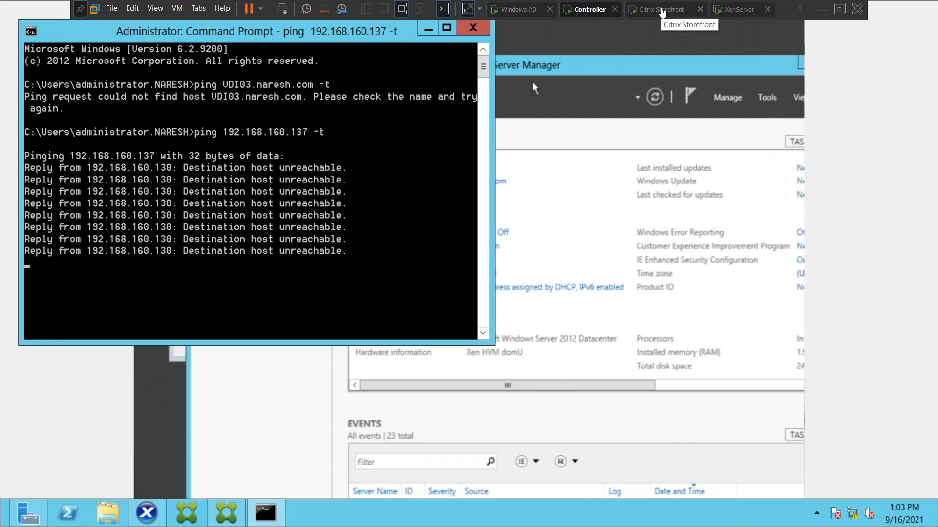
click(662, 11)
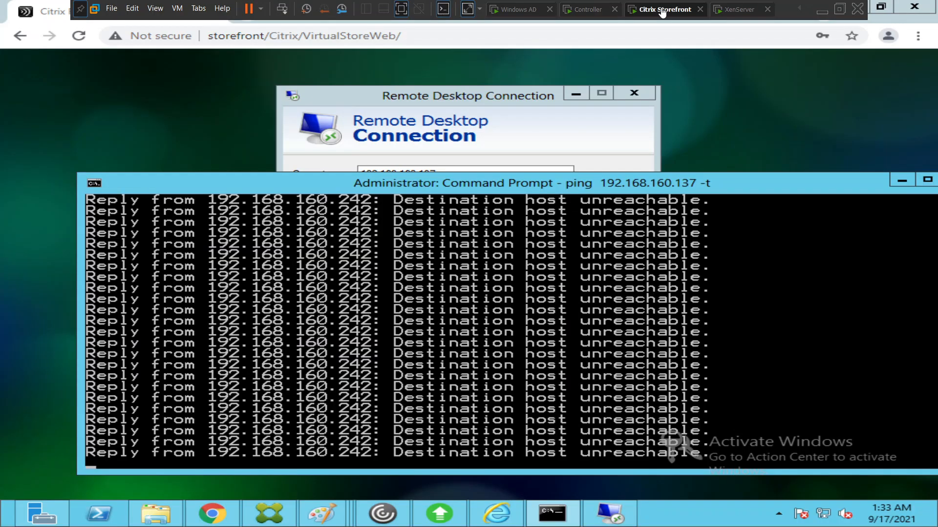
click(584, 14)
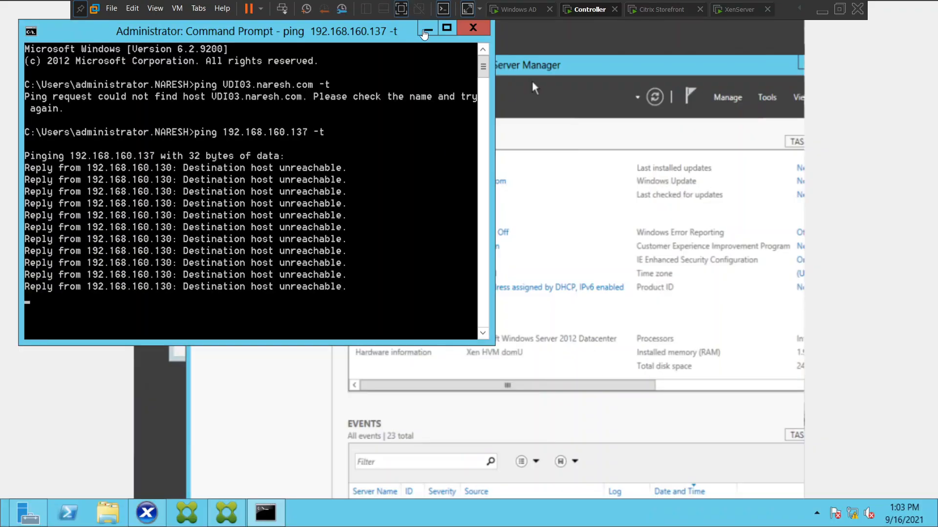
Step: Minimize the Controller's Command Prompt and close Server Manager on VDI03 to reveal its System Properties
click(426, 30)
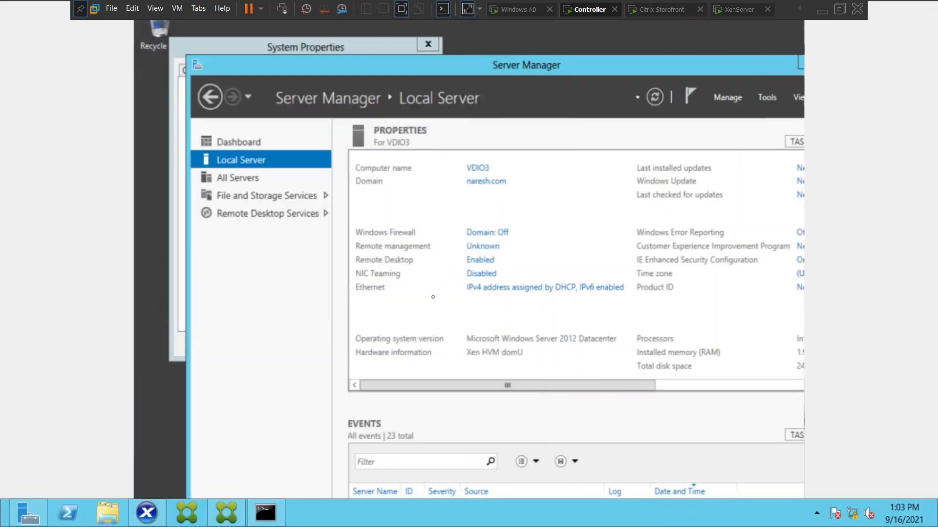
mouse_move(27, 513)
drag(453, 74, 274, 35)
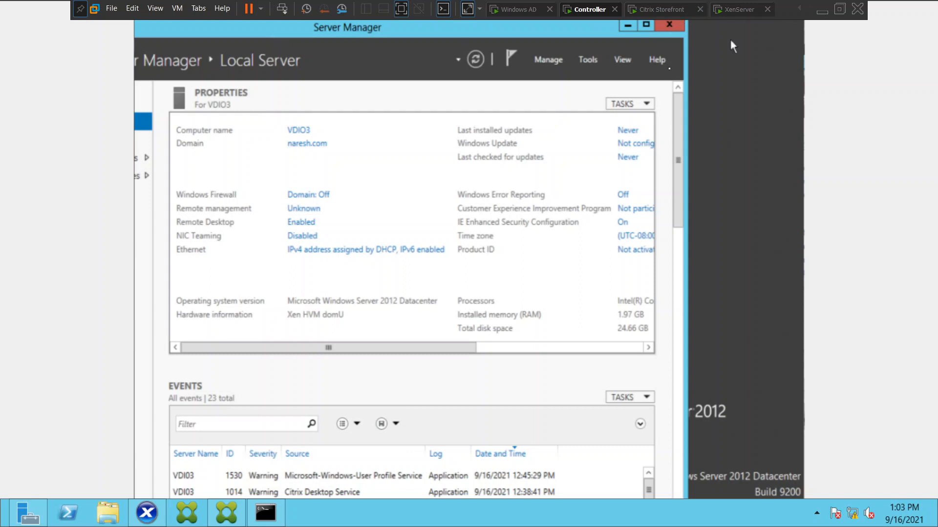
click(678, 29)
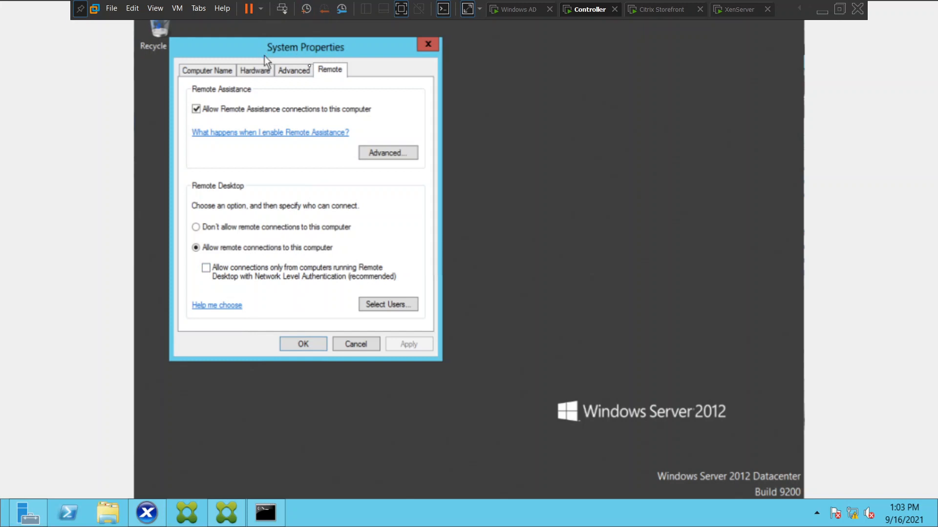
Step: Review the Advanced and Remote settings in VDI03's System Properties, and open the advanced Remote Assistance settings
click(287, 72)
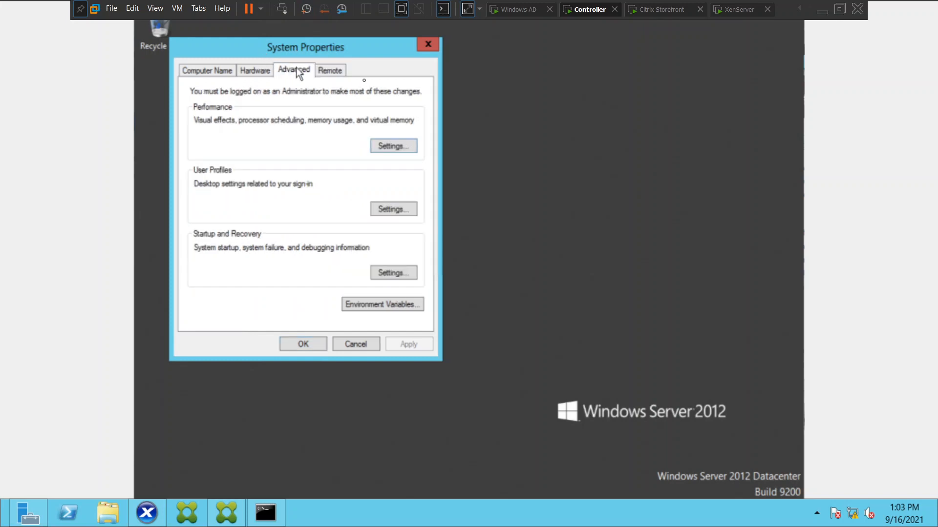
click(325, 71)
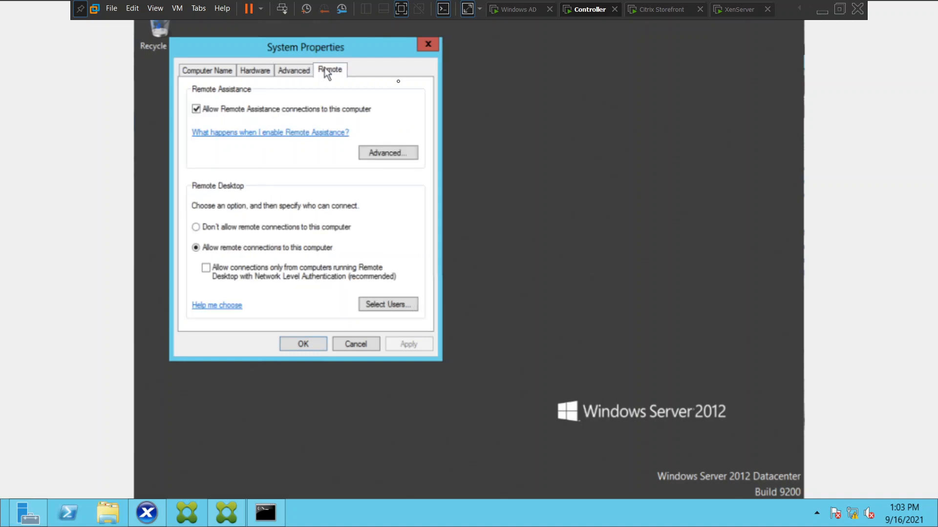
click(392, 154)
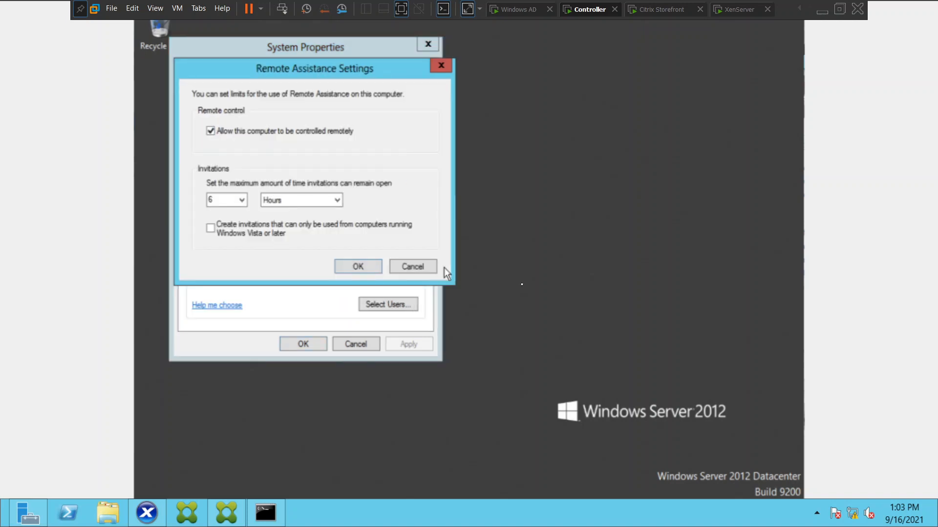
Step: Close the Remote Assistance settings and System Properties on VDI03, and open its Network Connections with ncpa.cpl
click(410, 269)
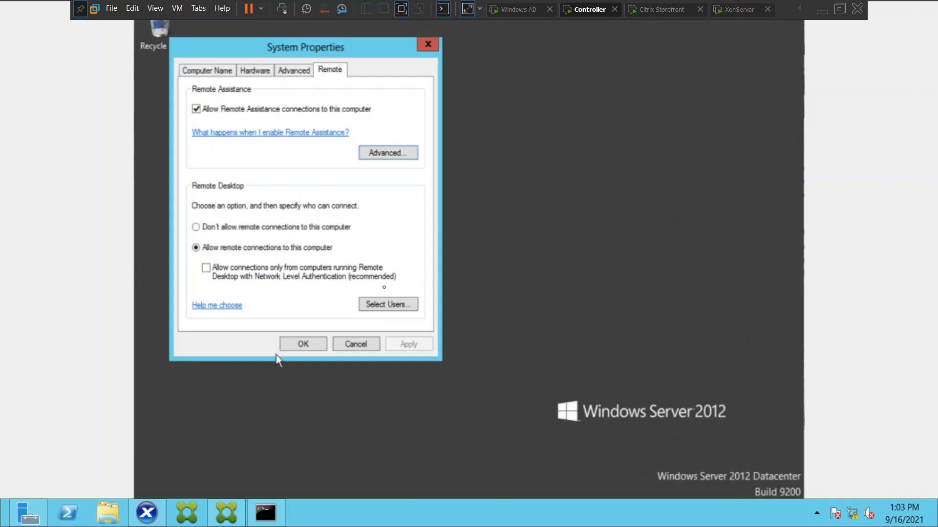
click(293, 345)
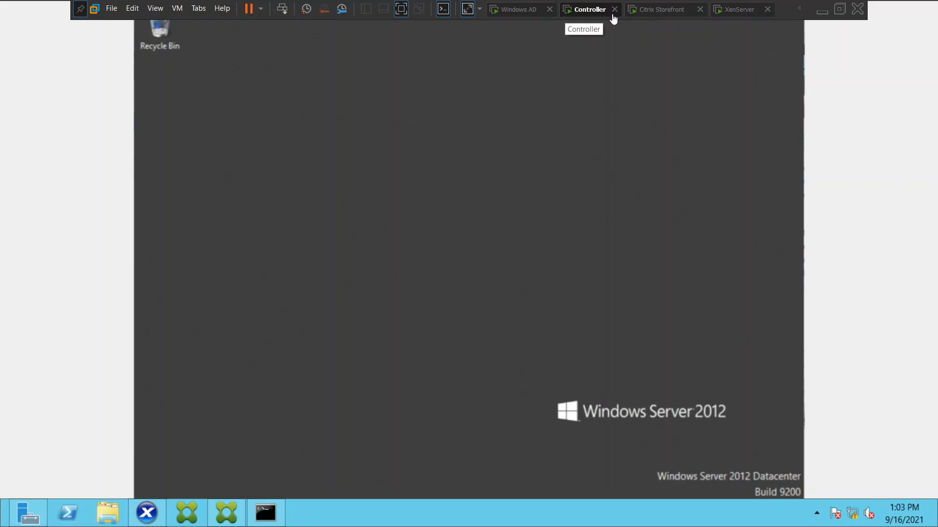
mouse_move(803, 498)
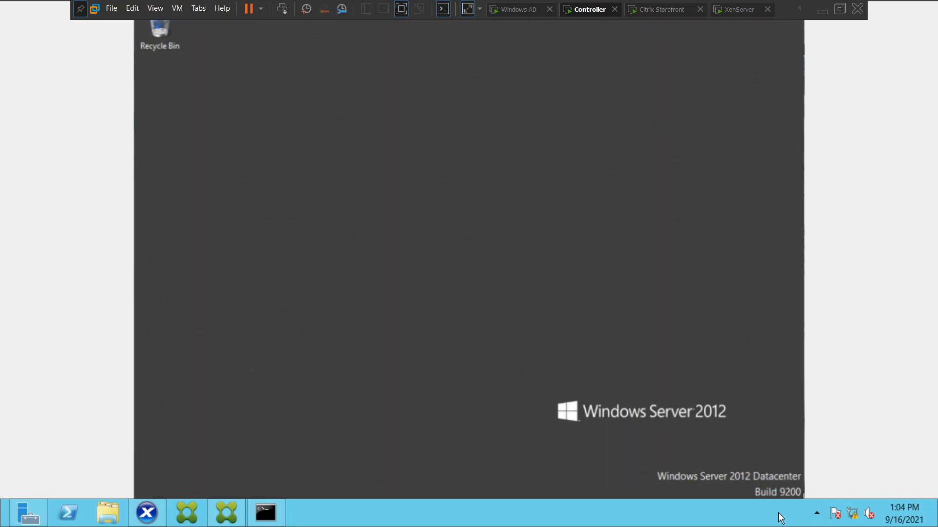
key(super+q)
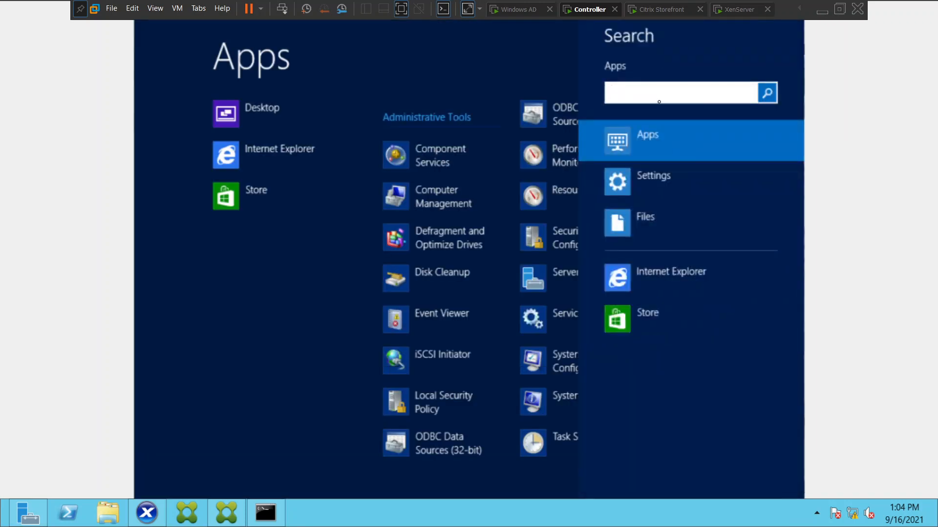
text(ncpa.cpl)
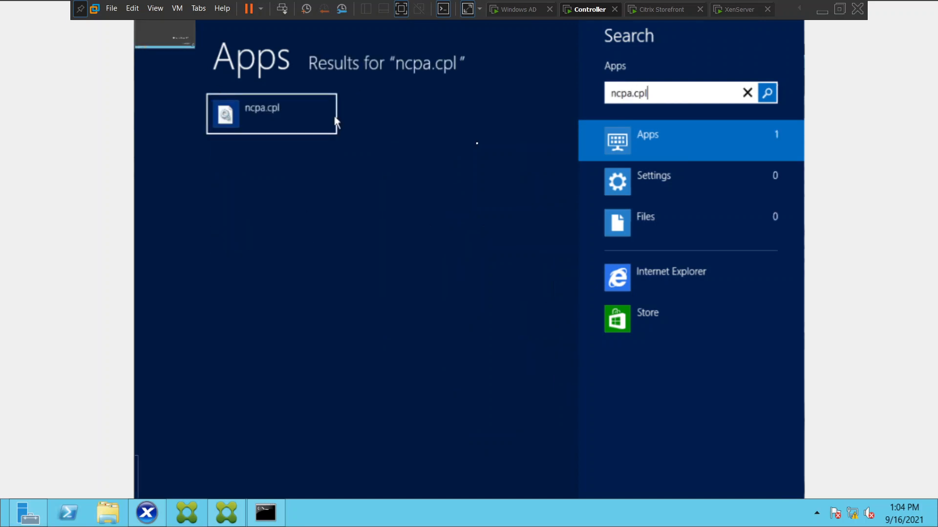
click(296, 118)
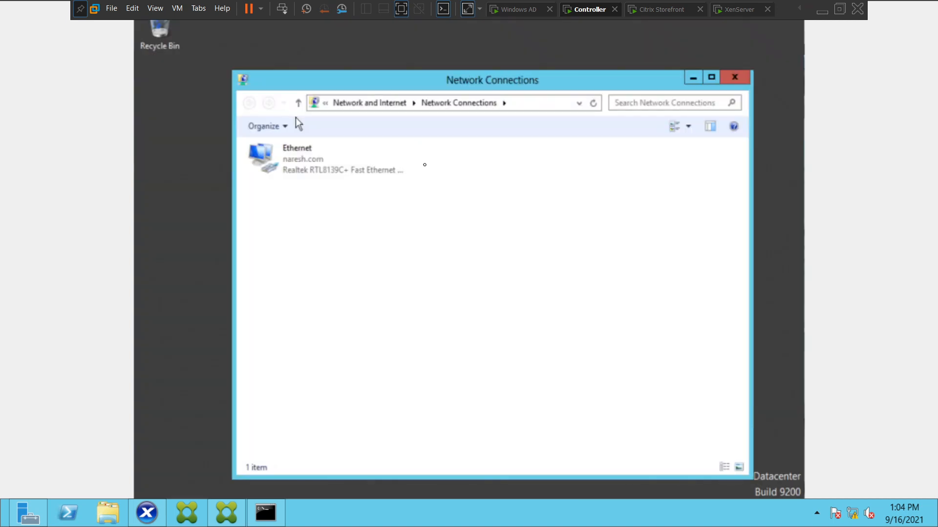
Step: Open the Internet Protocol Version 4 properties of VDI03's Ethernet adapter to check the DNS server addresses
right_click(304, 163)
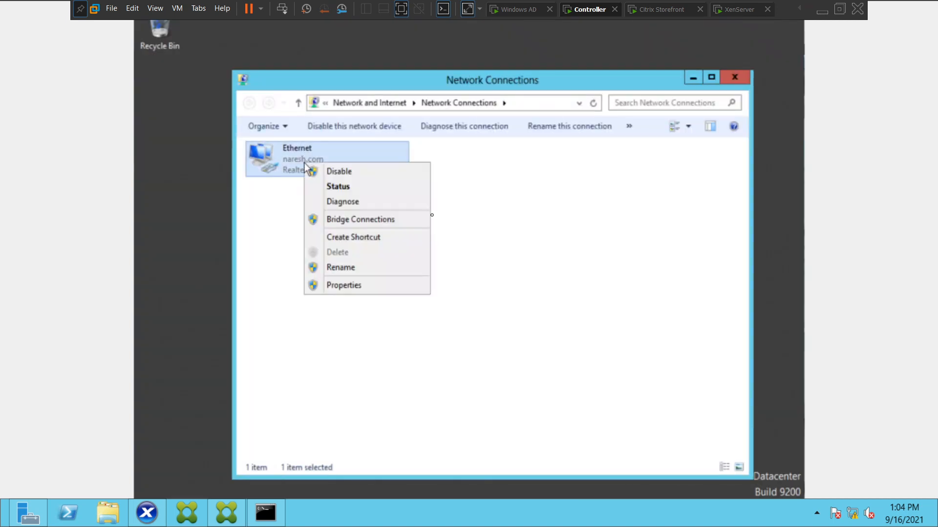
click(359, 288)
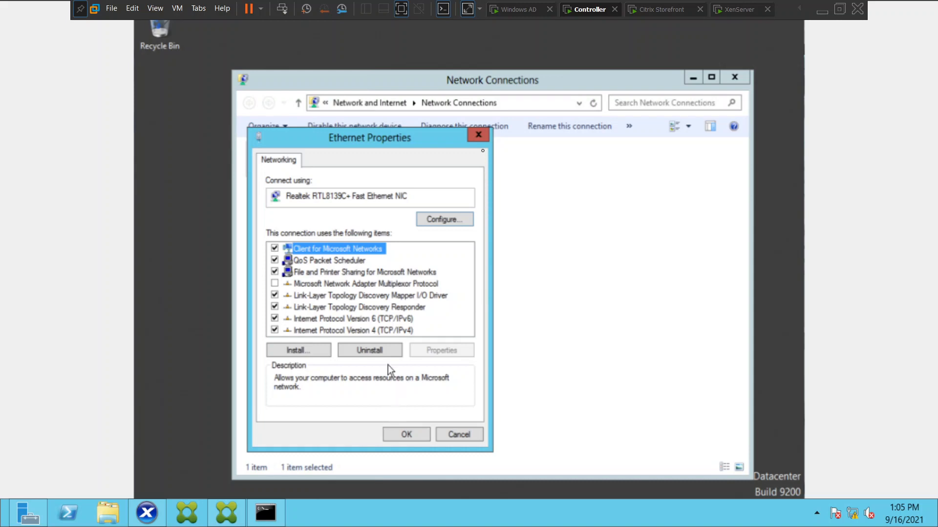
double_click(380, 331)
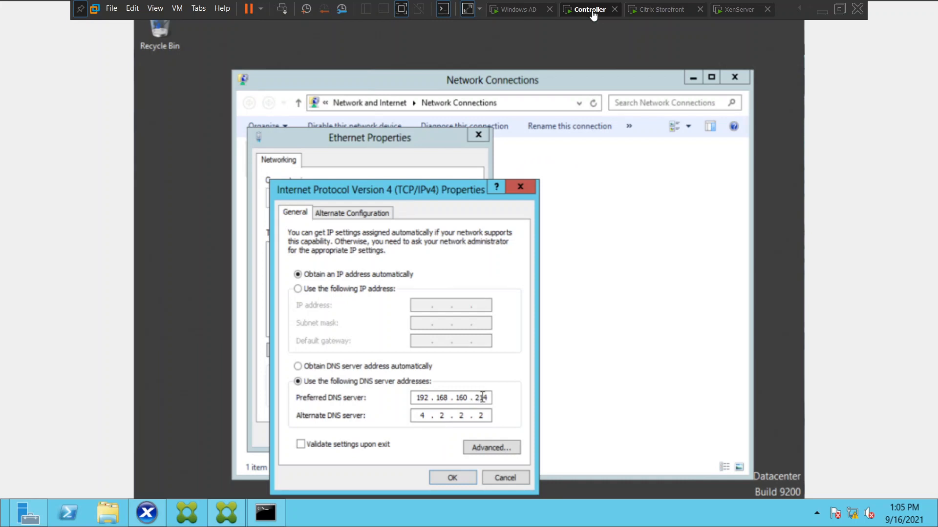
Step: Switch to the Windows AD machine, unlock it, and sign in as administrator with the account password
click(524, 10)
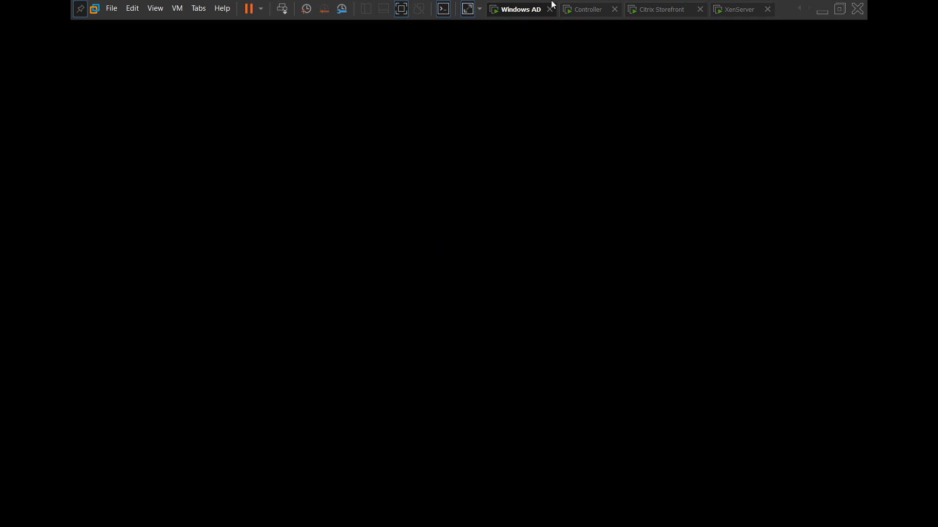
right_click(518, 10)
click(567, 77)
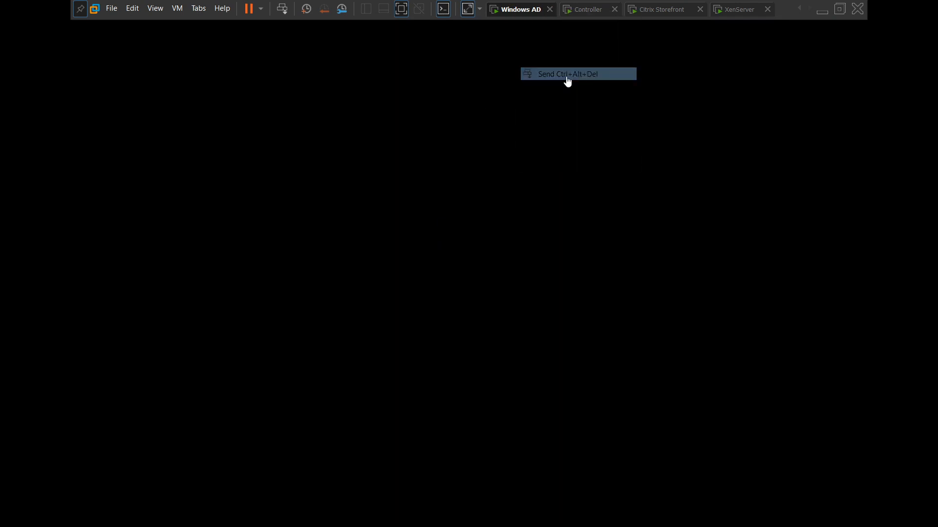
click(476, 194)
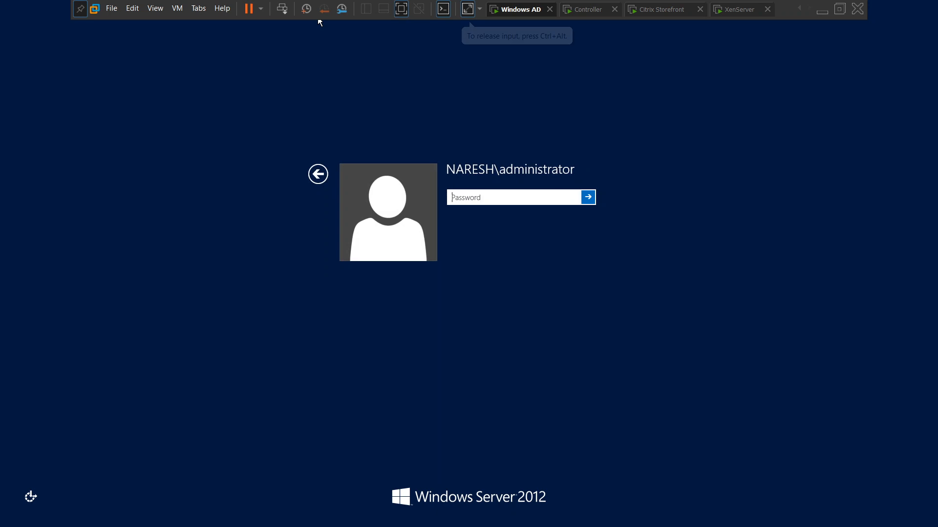
text(******)
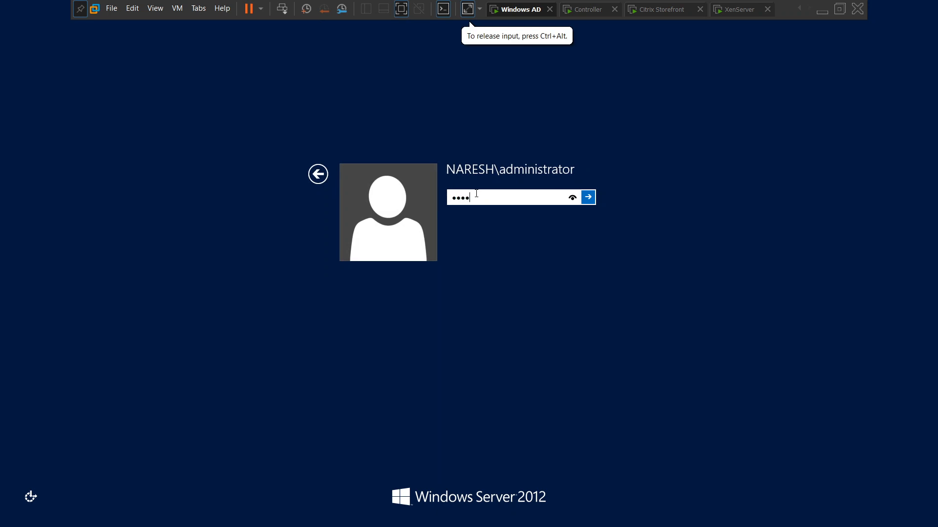
text(*****)
key(Return)
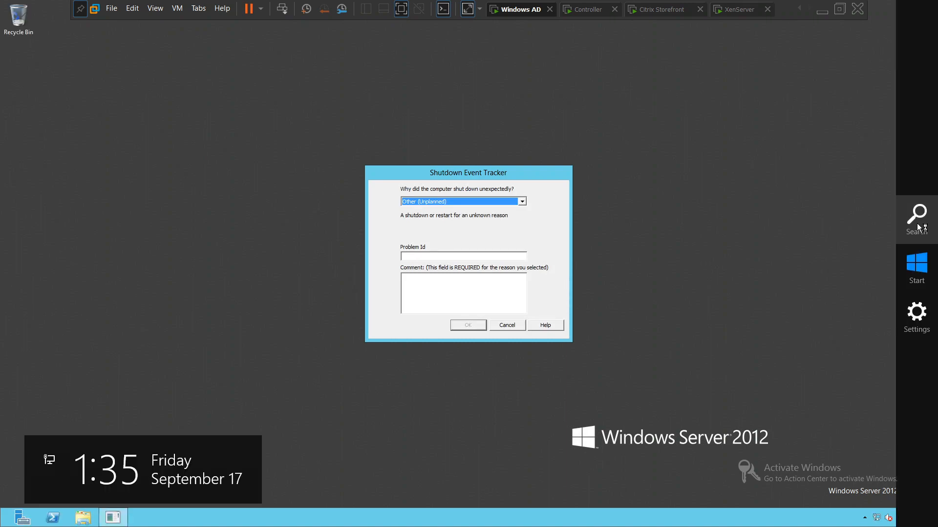
Step: Open a Command Prompt on the Windows AD machine and run ipconfig to check its IP address
click(919, 228)
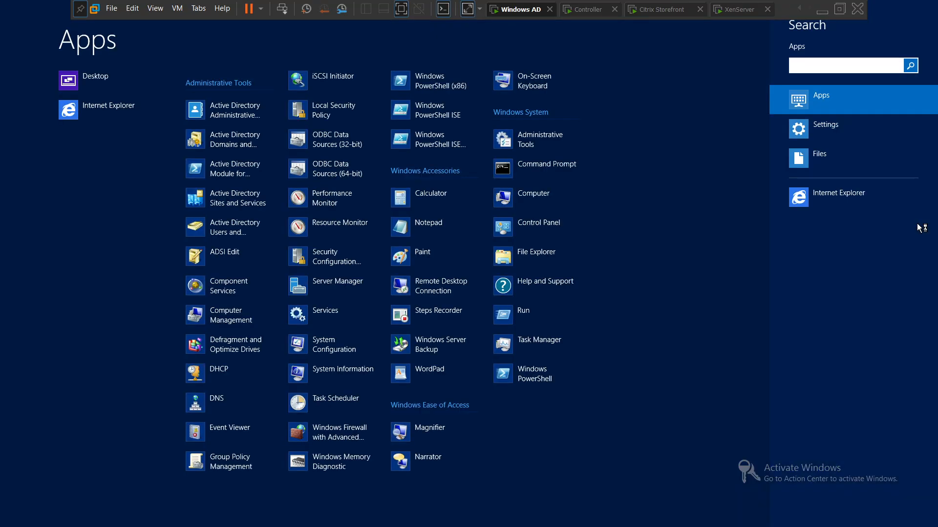
text(cmd)
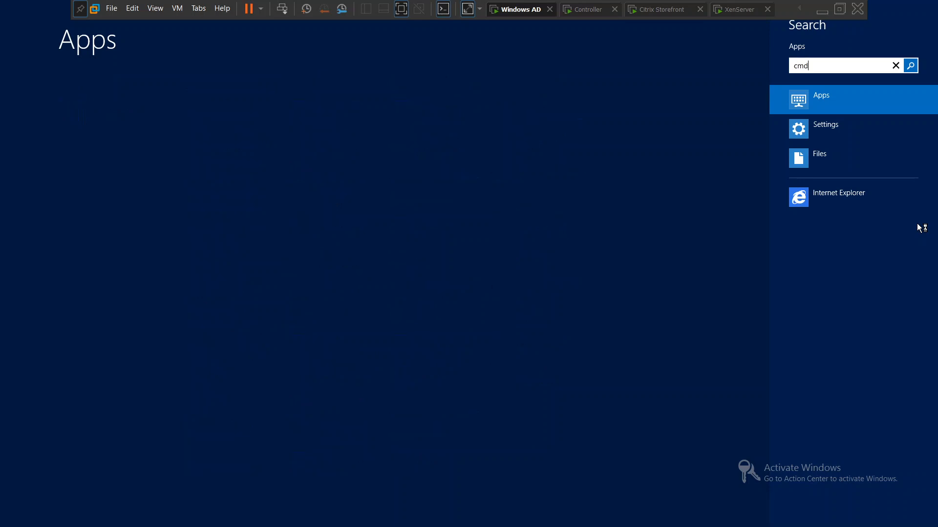
click(107, 92)
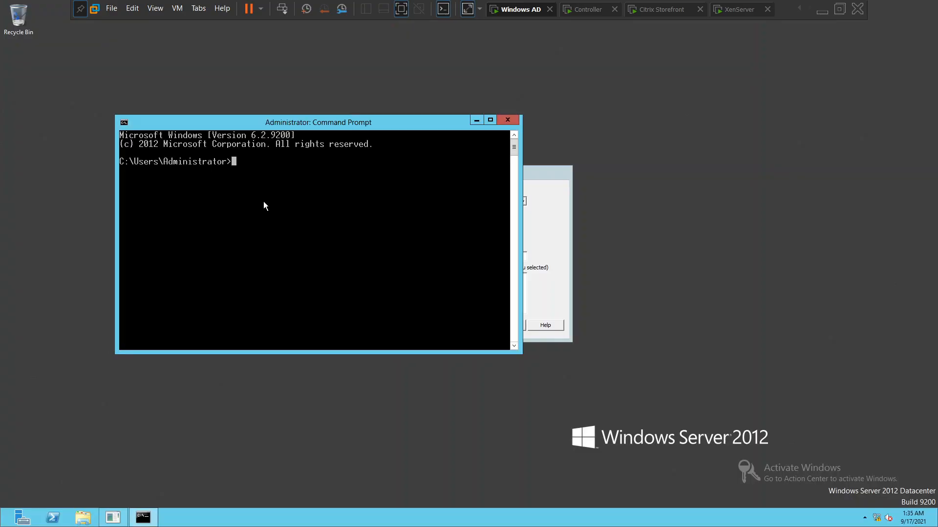
text(ipconfig)
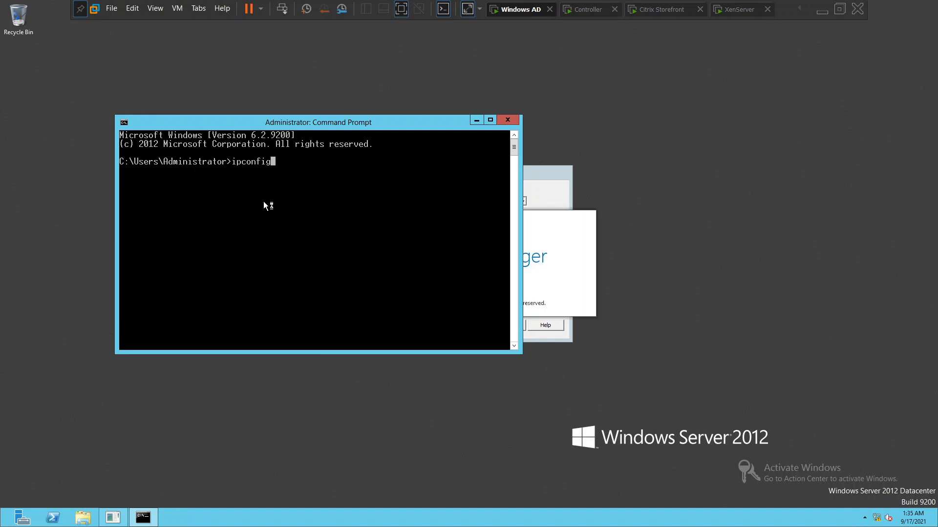
key(Return)
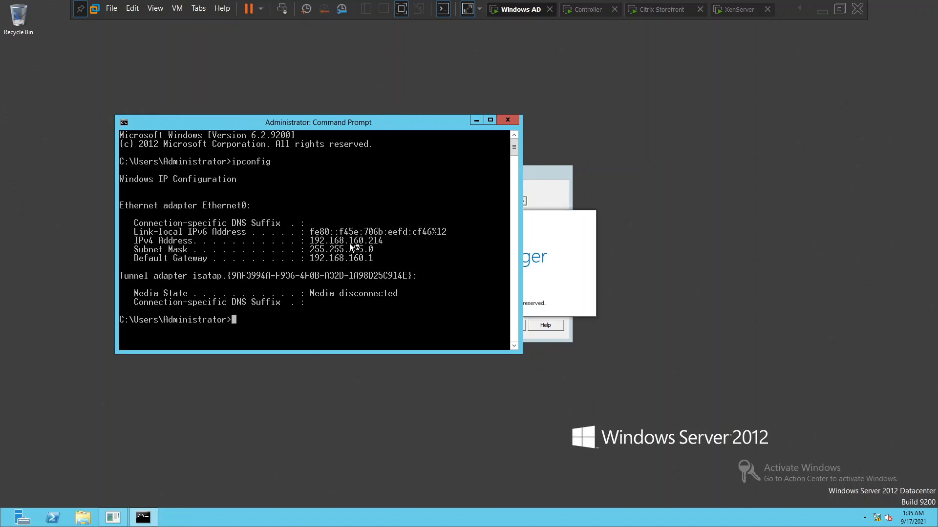
Step: Return to VDI03's console on the Controller machine and close the IPv4 and Ethernet properties without making changes
click(652, 12)
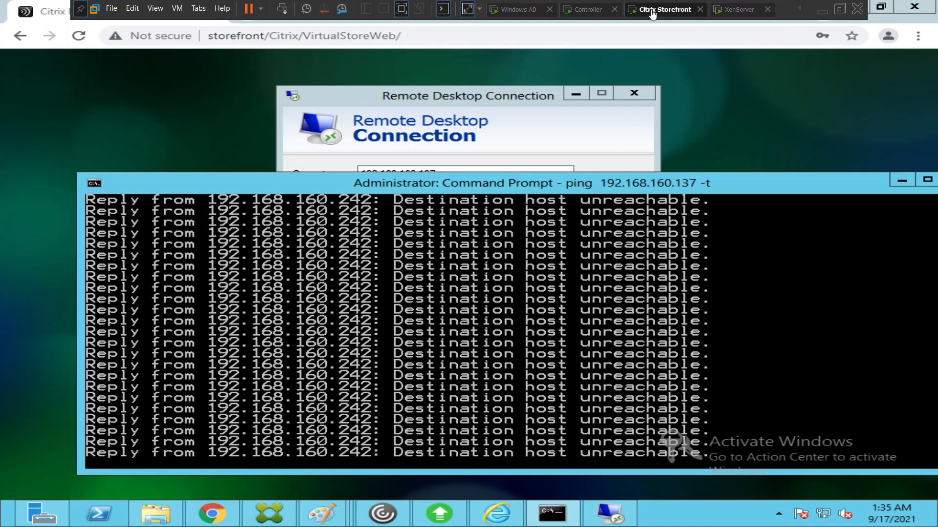
click(596, 12)
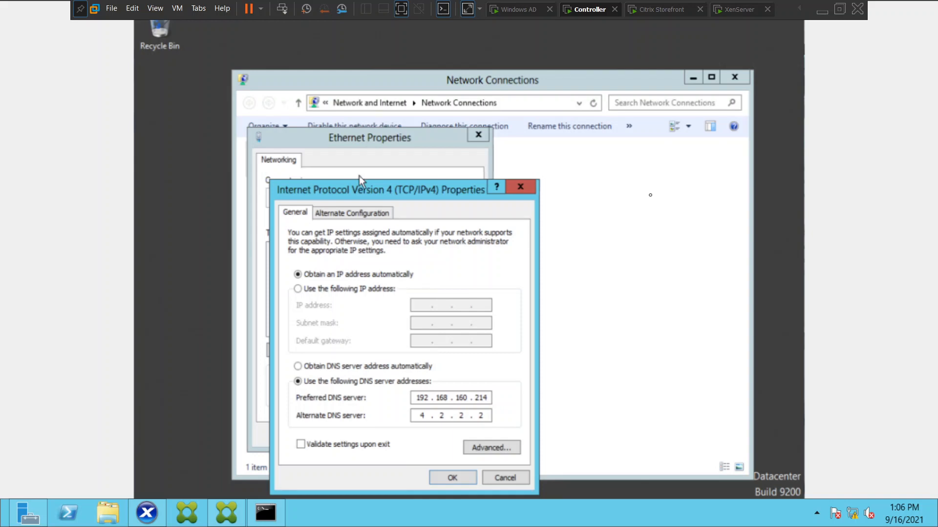
click(521, 188)
click(471, 136)
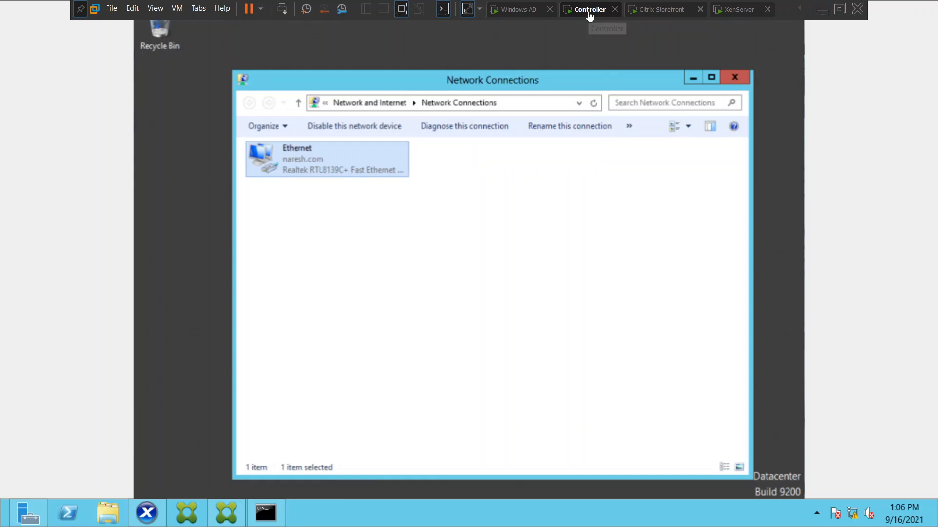
Step: Refresh the Server OS machine search in Citrix Studio to check VDI03's registration state and session count
click(221, 519)
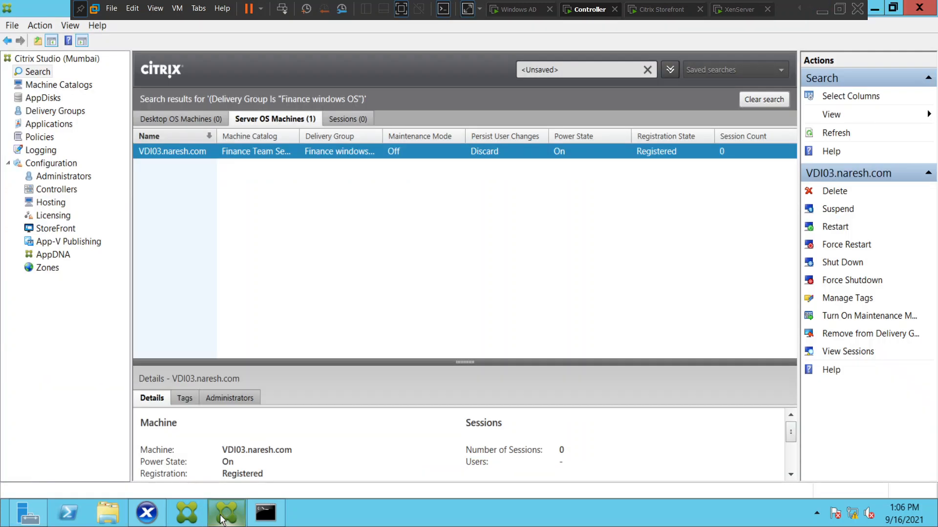
click(841, 139)
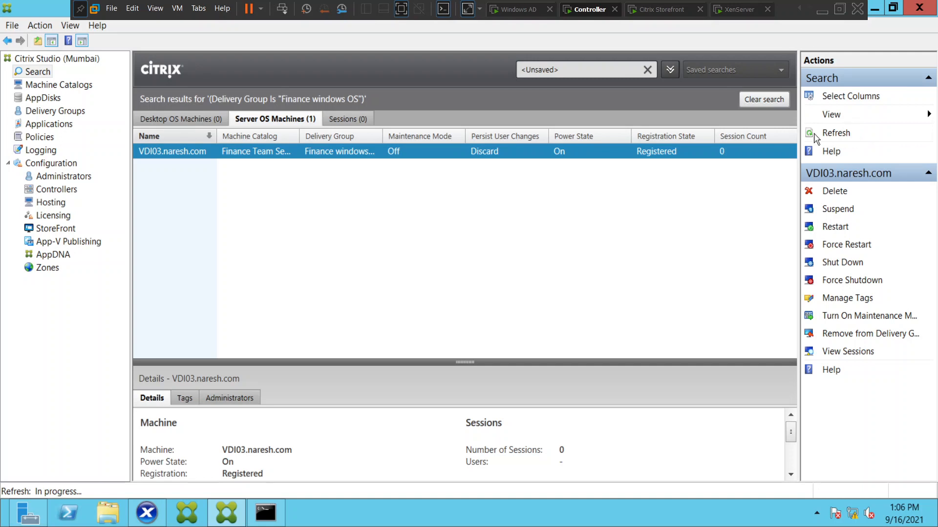
click(838, 139)
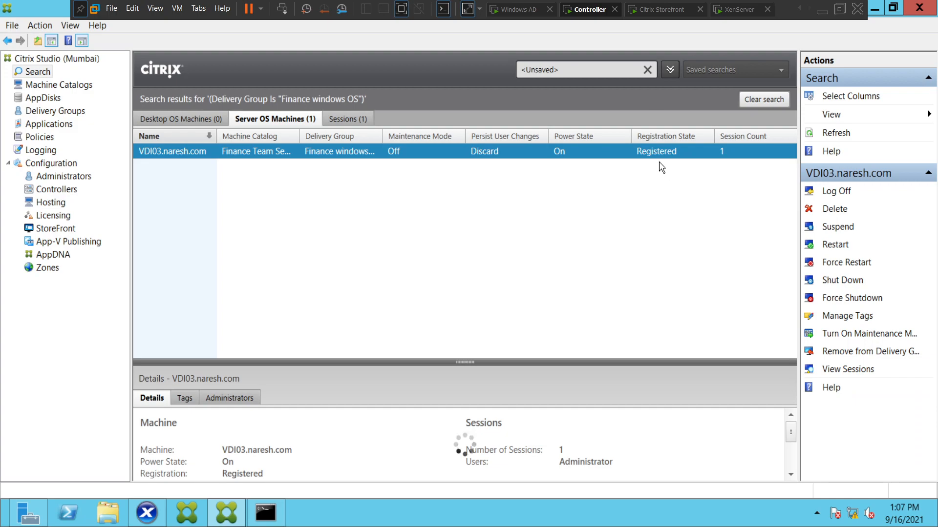
Step: Switch to the Citrix Storefront machine and minimize the Remote Desktop Connection and Command Prompt windows to reveal the store page
click(655, 10)
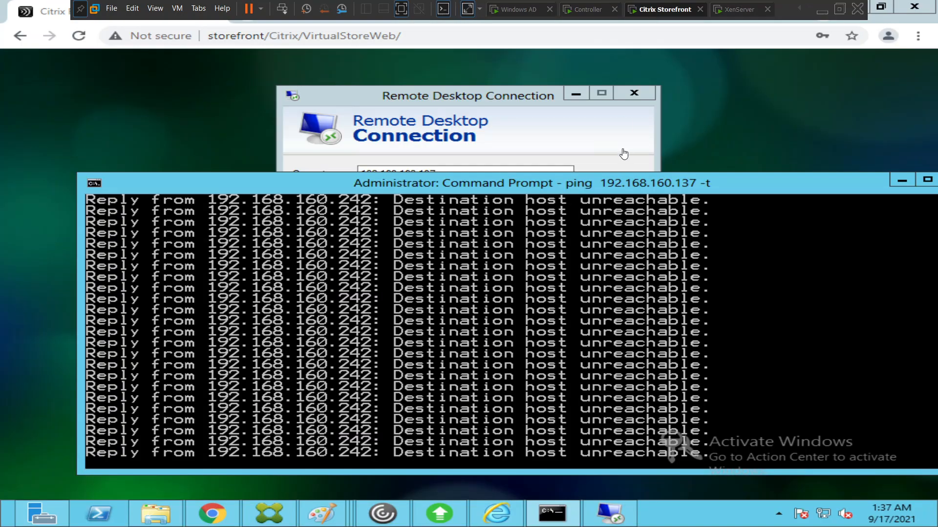
click(576, 94)
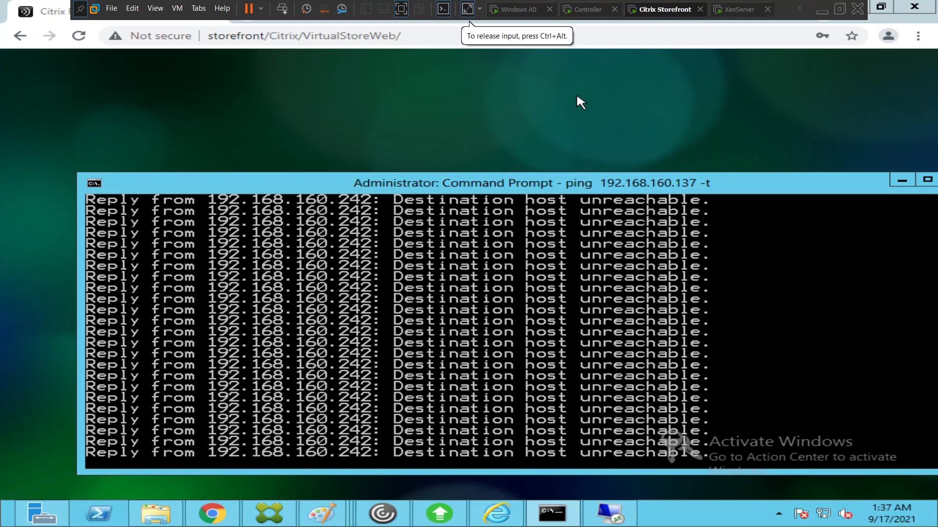
click(902, 181)
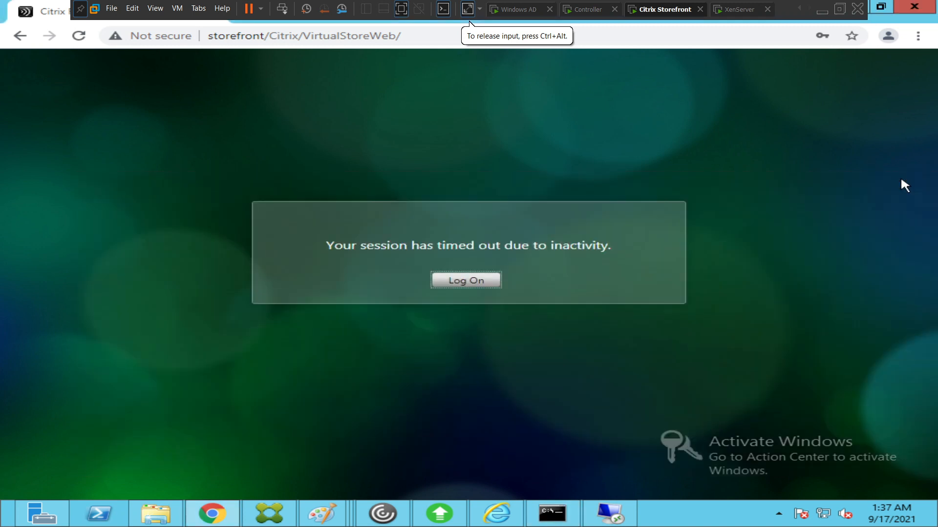
Step: Log on again to Citrix Receiver with the domain's citrixuser account and its password
click(486, 283)
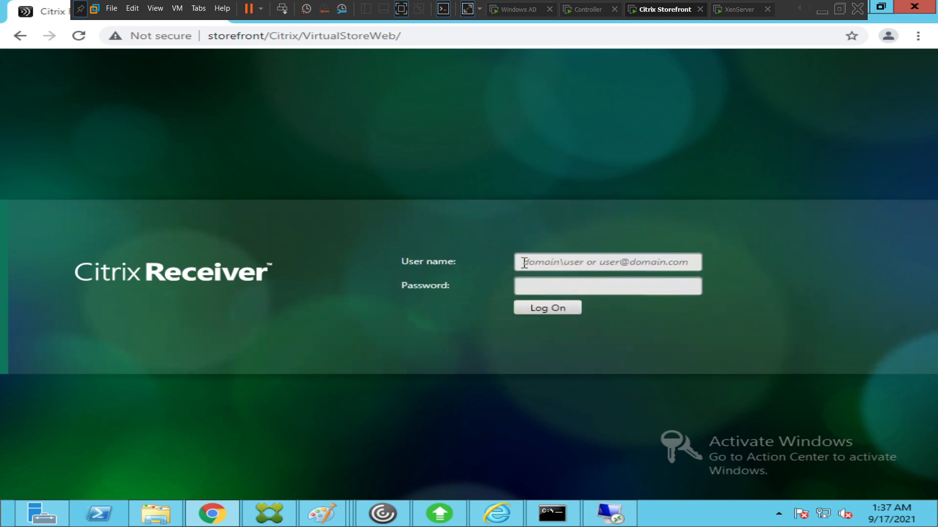
click(539, 263)
text(names)
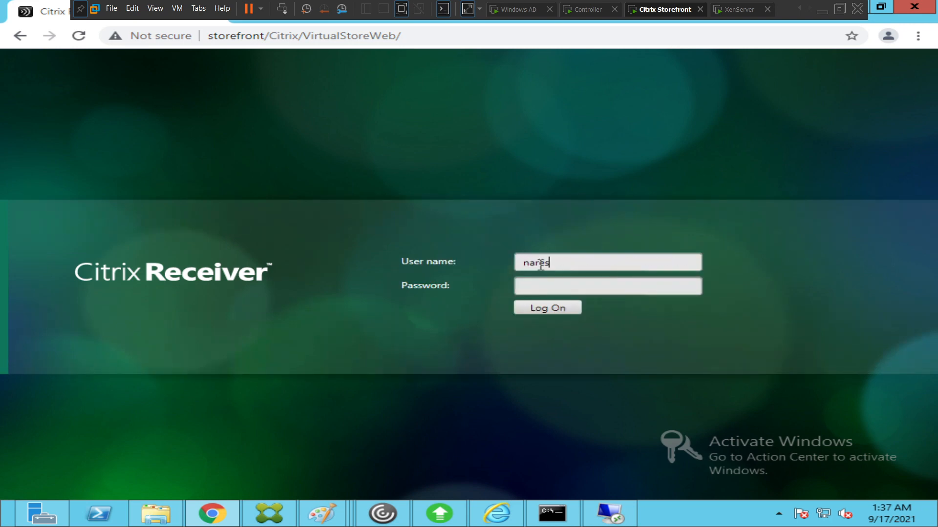
text(h.com\d)
text(itrixuse)
text(r)
key(Tab)
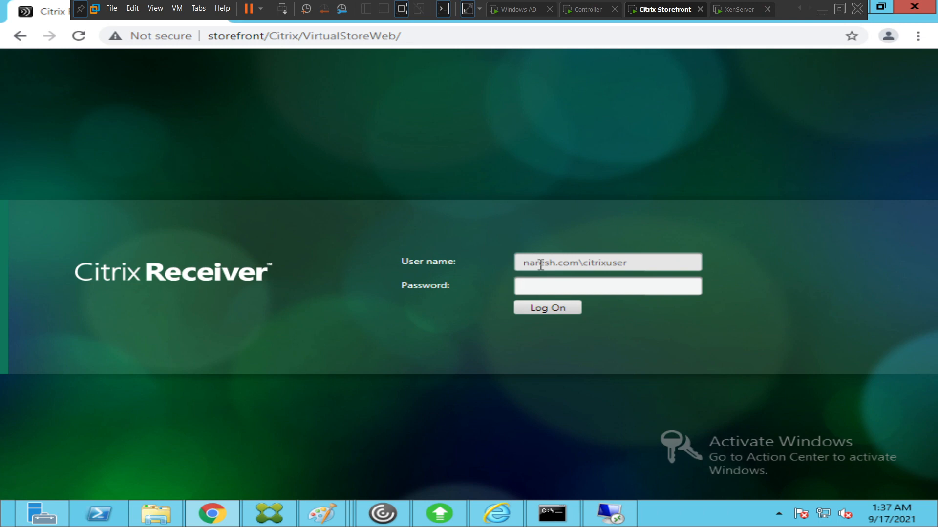
text(*********)
click(556, 307)
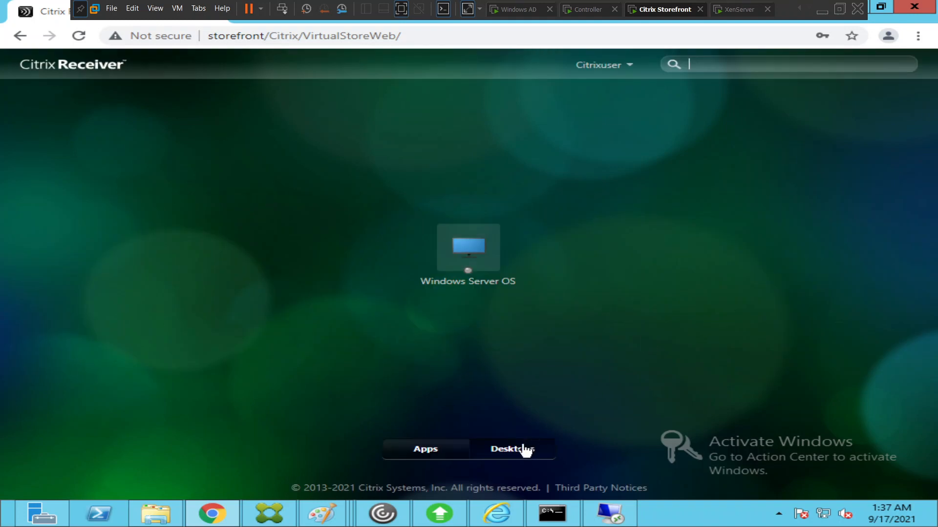
Step: Switch Citrix Receiver to the Apps view and expand the list of all available apps
click(452, 459)
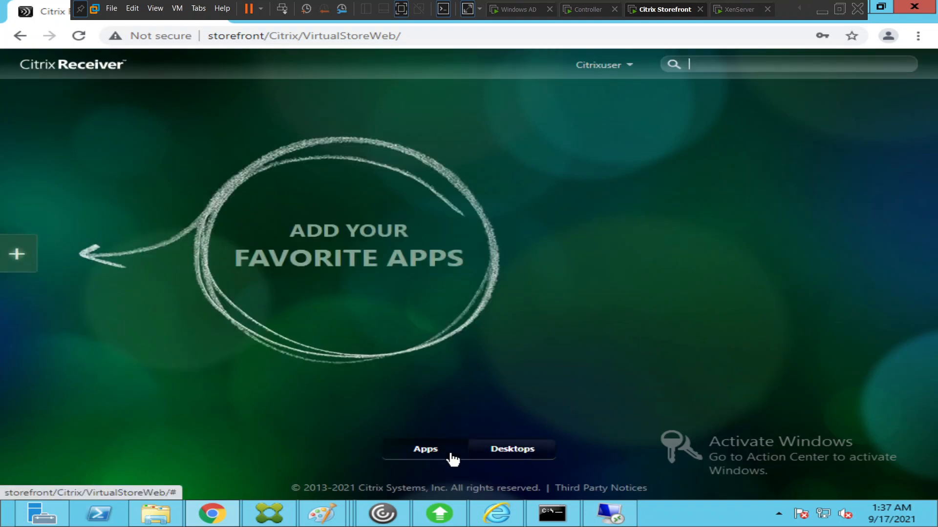
click(17, 254)
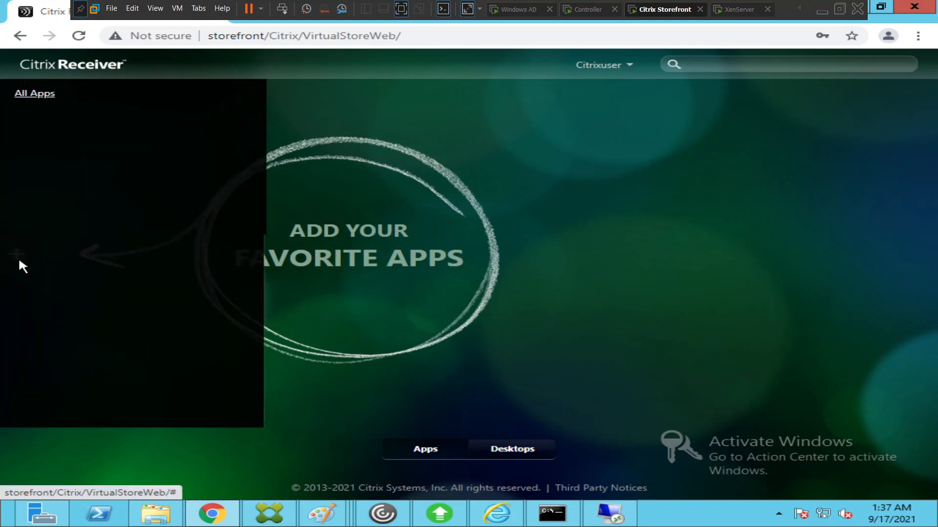
click(29, 96)
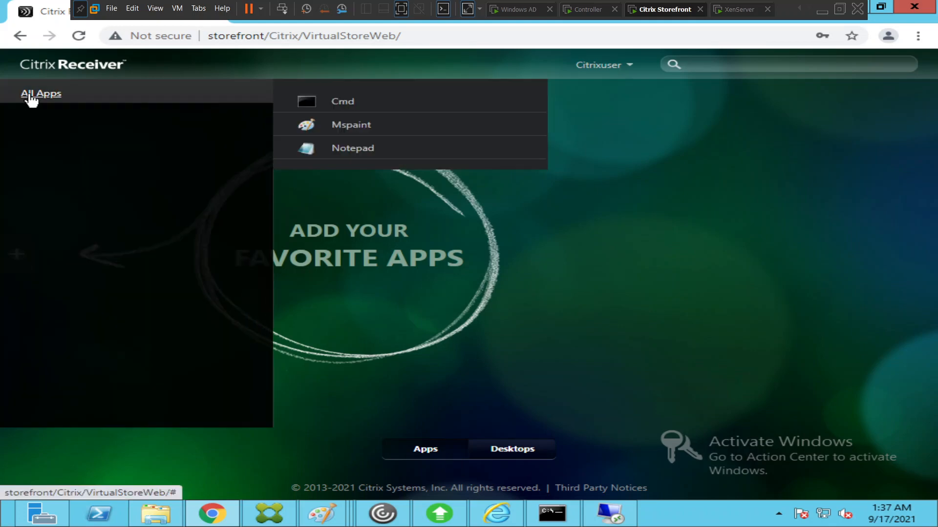
Step: Add Cmd and Mspaint from the list of all apps to the favorites and close the list
click(352, 103)
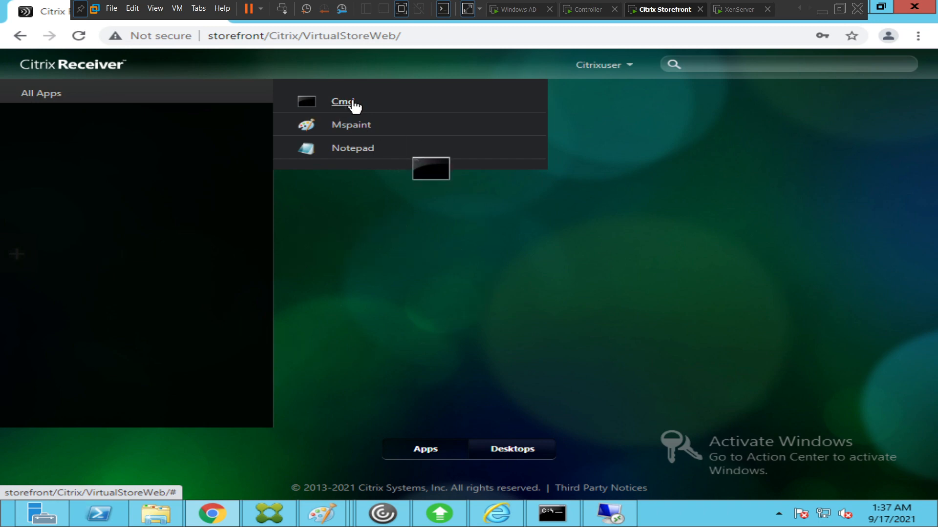
click(352, 128)
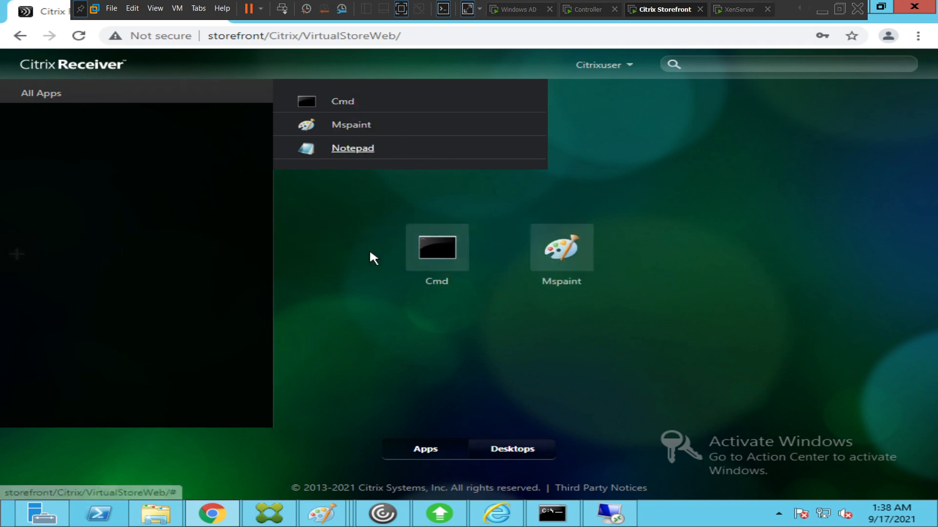
click(370, 248)
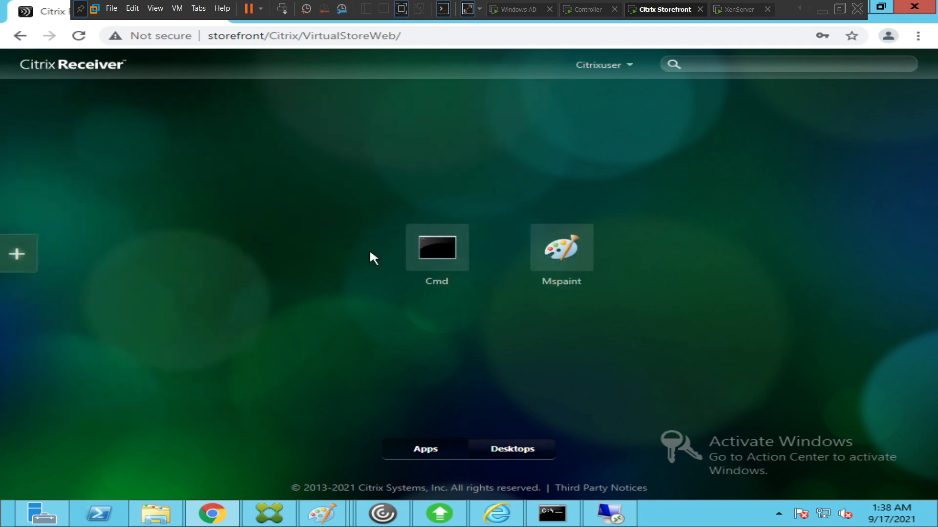
Step: Launch the Cmd favorite with Citrix Receiver Launcher and dismiss the remote sign-in notice
click(436, 252)
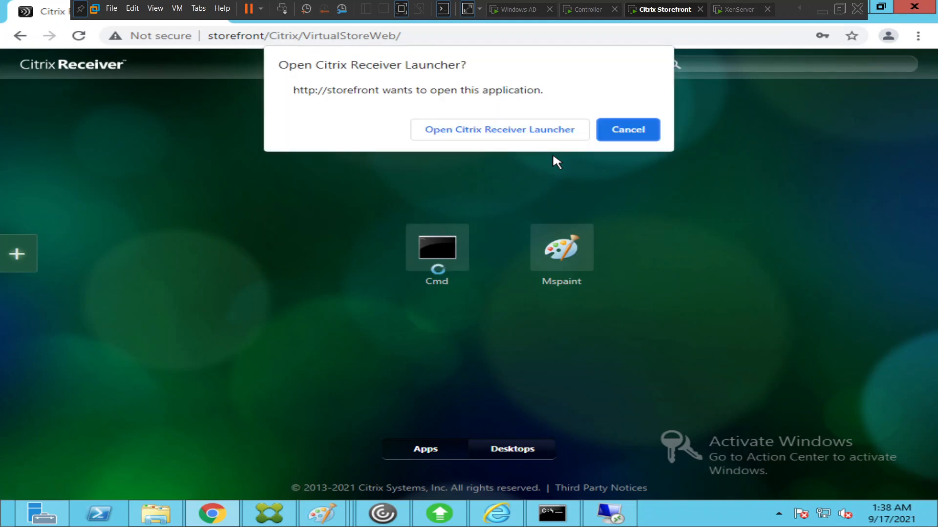
click(497, 133)
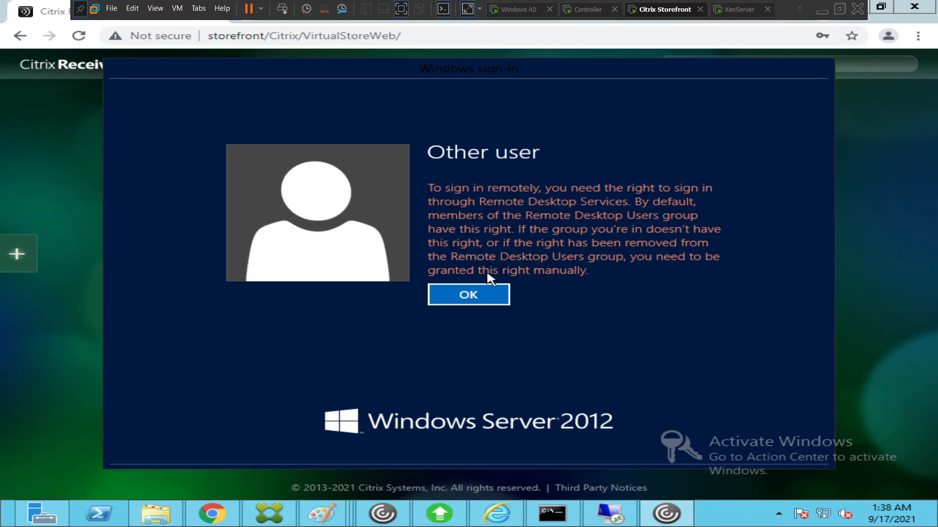
click(481, 298)
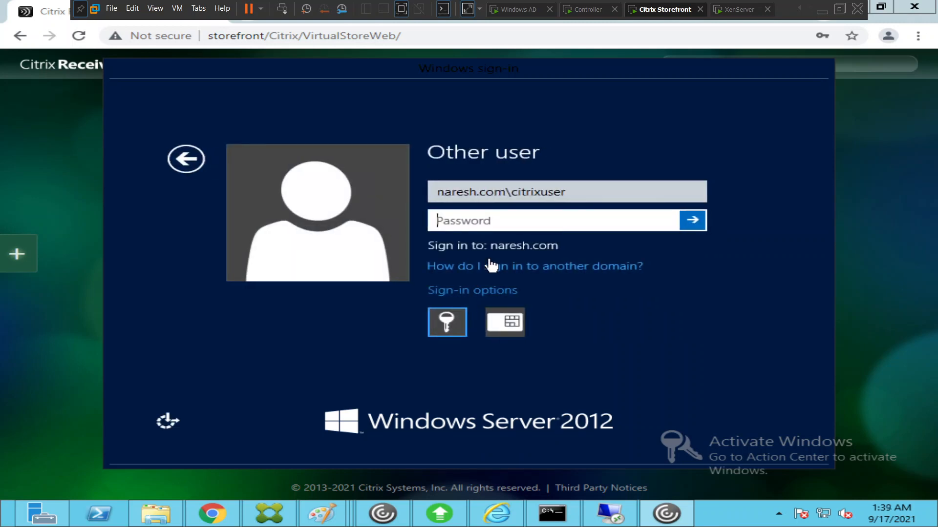
Step: Try to sign in to the Windows Server 2012 session with the domain's citrixuser account and its password
click(578, 194)
key(BackSpace)
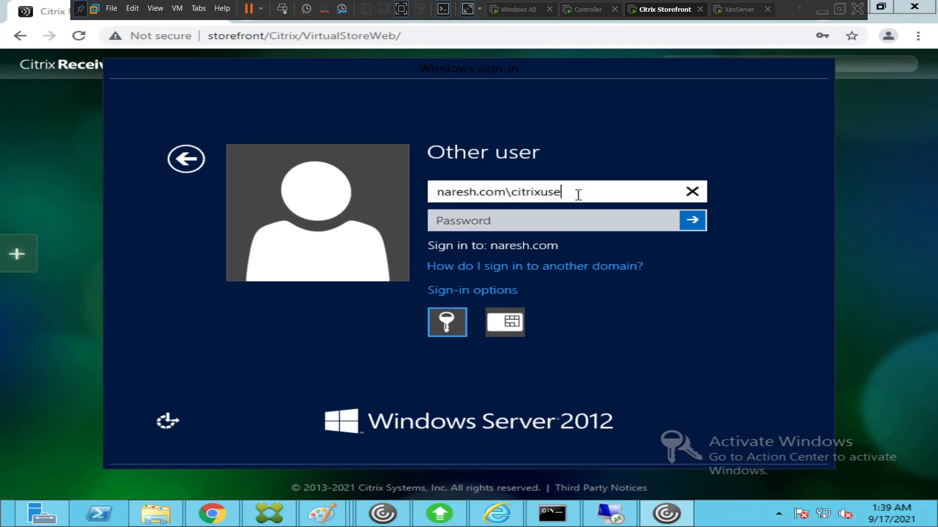
text(e)
key(BackSpace)
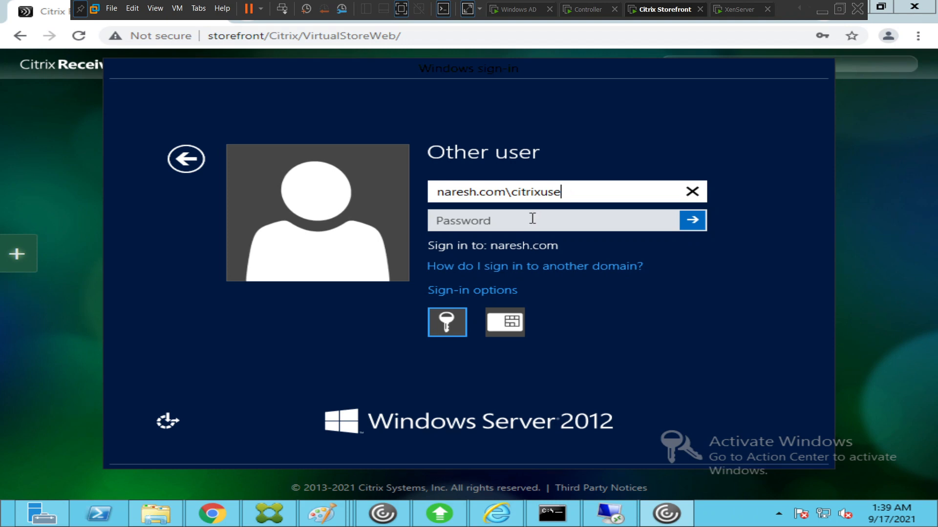
text(r)
click(505, 223)
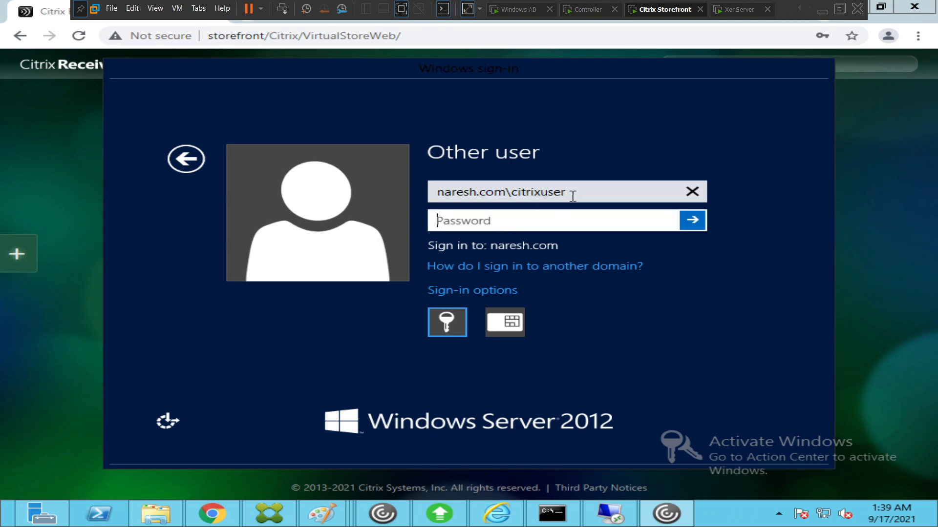
text(p)
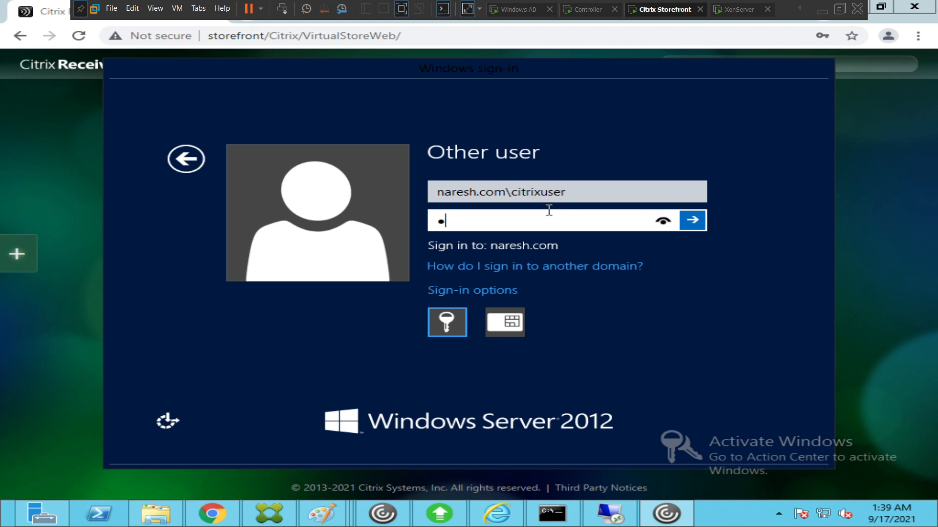
key(BackSpace)
key(Caps_Lock)
key(Caps_Lock)
text(********)
key(Return)
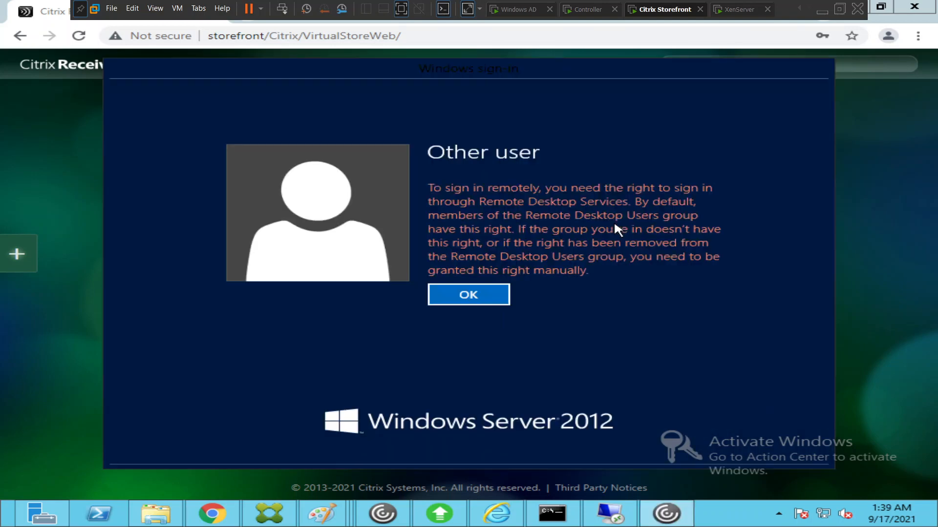
click(495, 294)
click(494, 290)
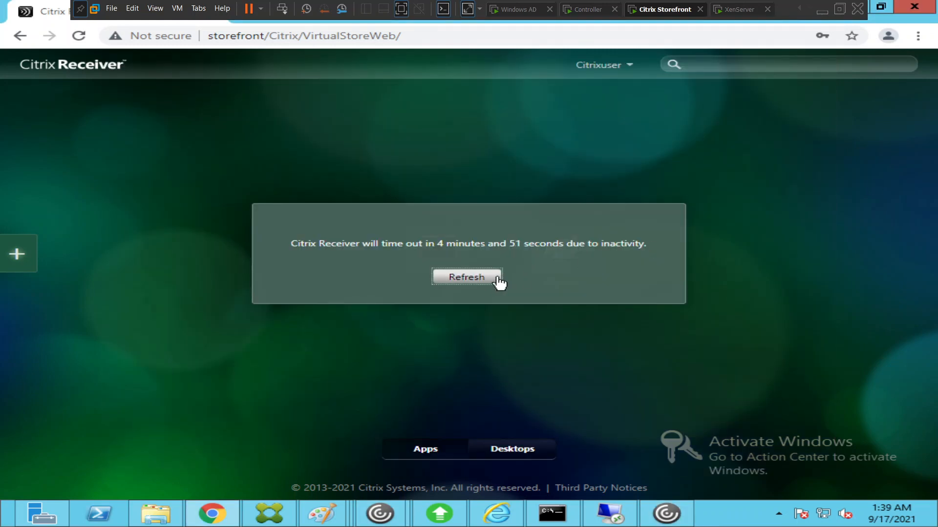
Step: Refresh the Receiver session, try to launch the Mspaint app, and close the launch message
click(491, 277)
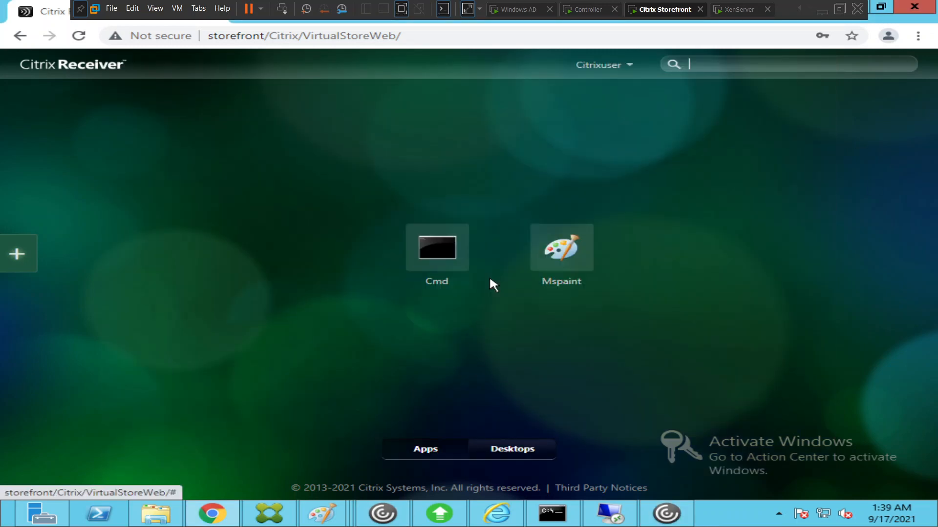
click(577, 254)
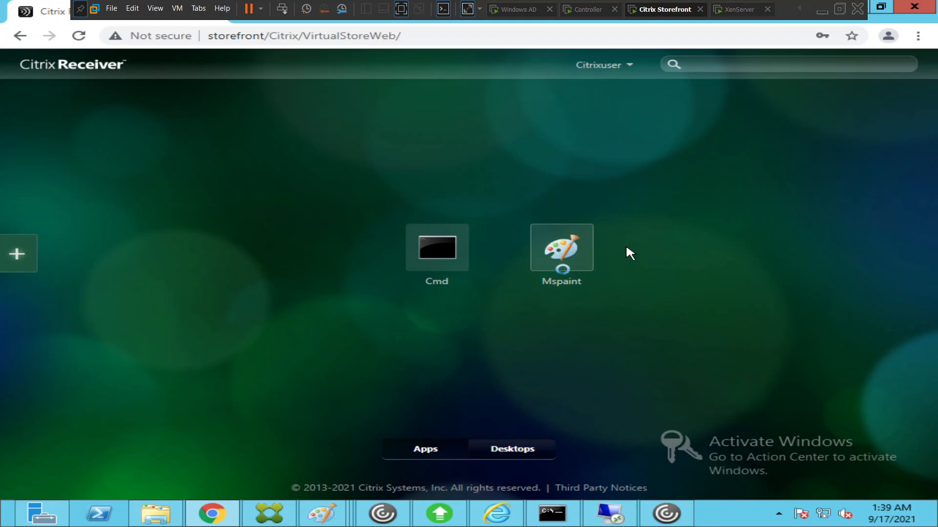
click(659, 520)
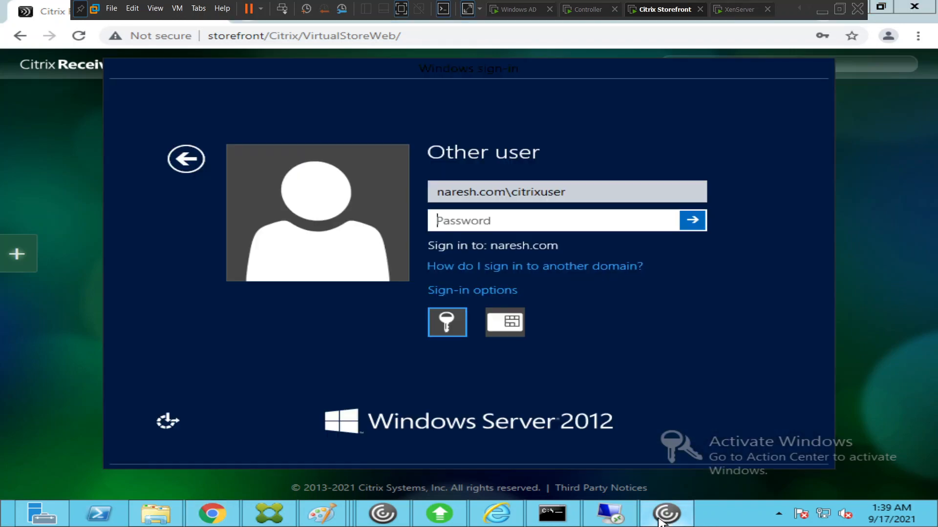
click(659, 521)
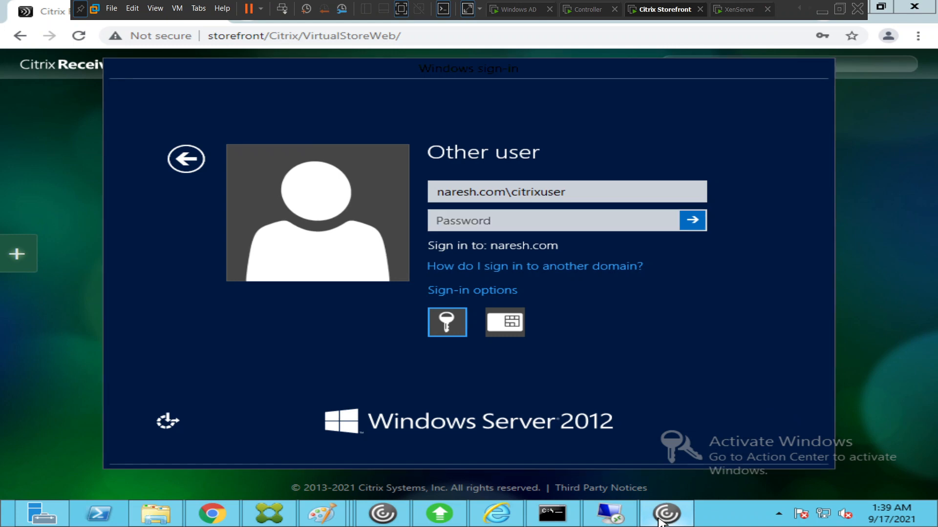
click(848, 215)
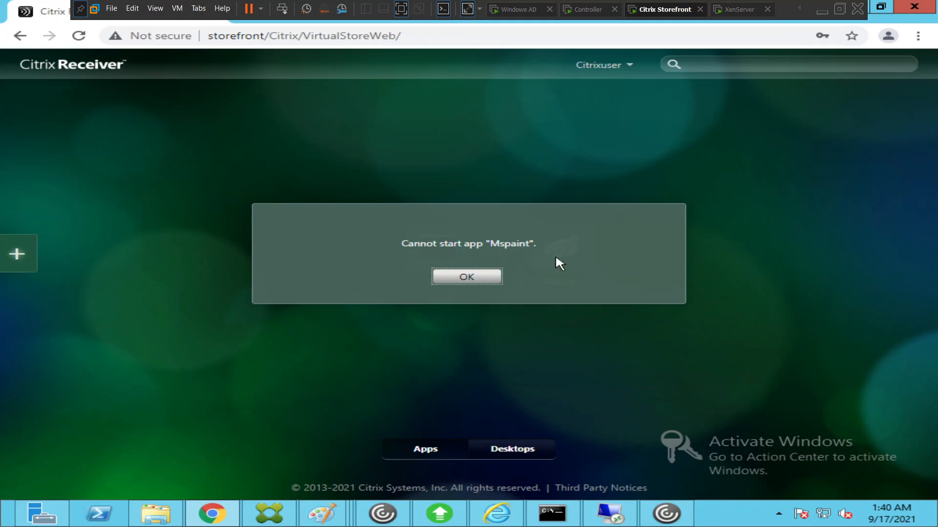
click(456, 278)
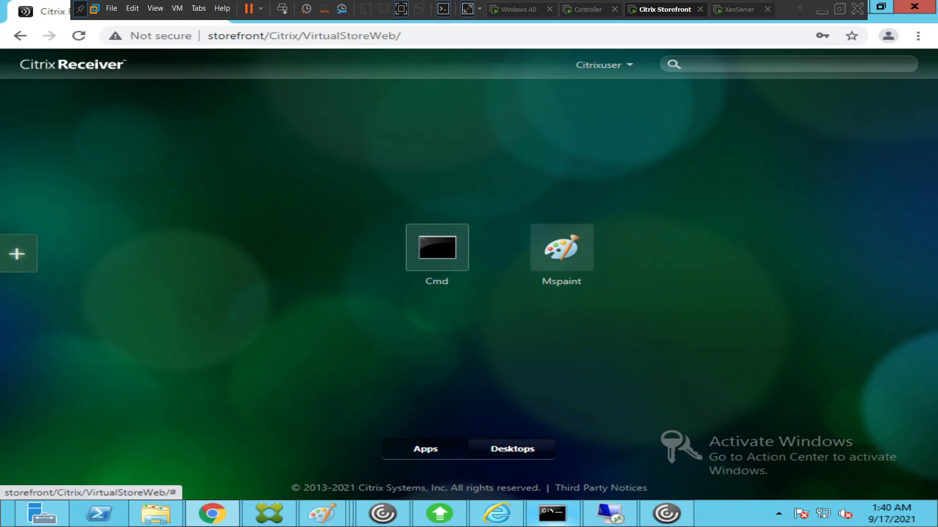
Step: Try to launch the Cmd app again from the favorites and close the launch message
mouse_move(563, 525)
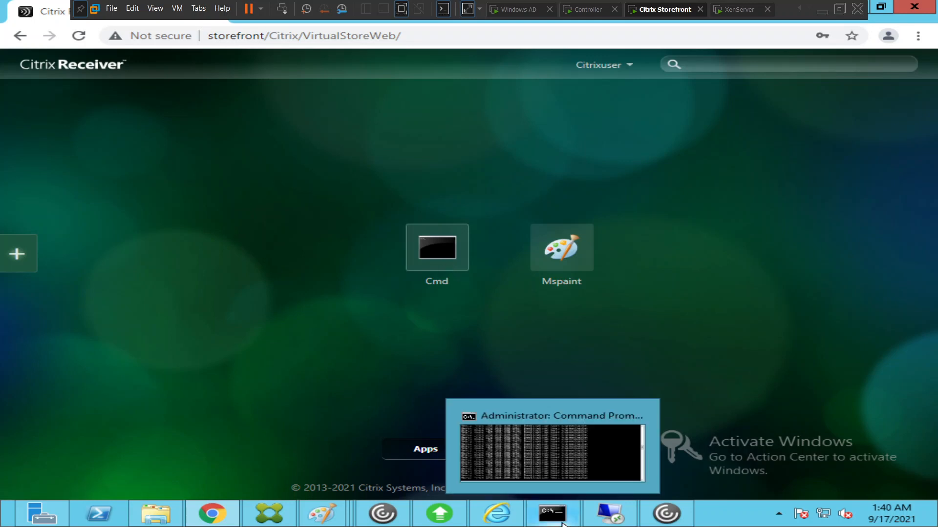
click(440, 261)
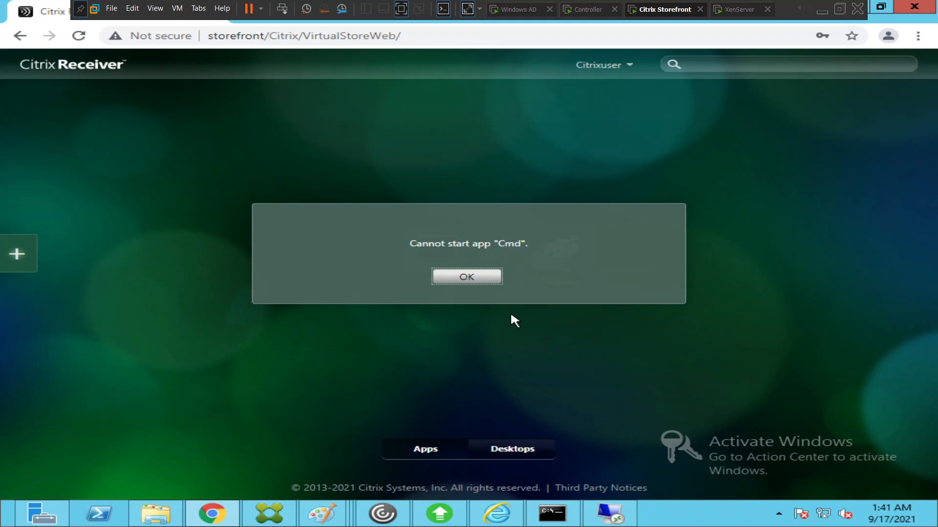
click(475, 282)
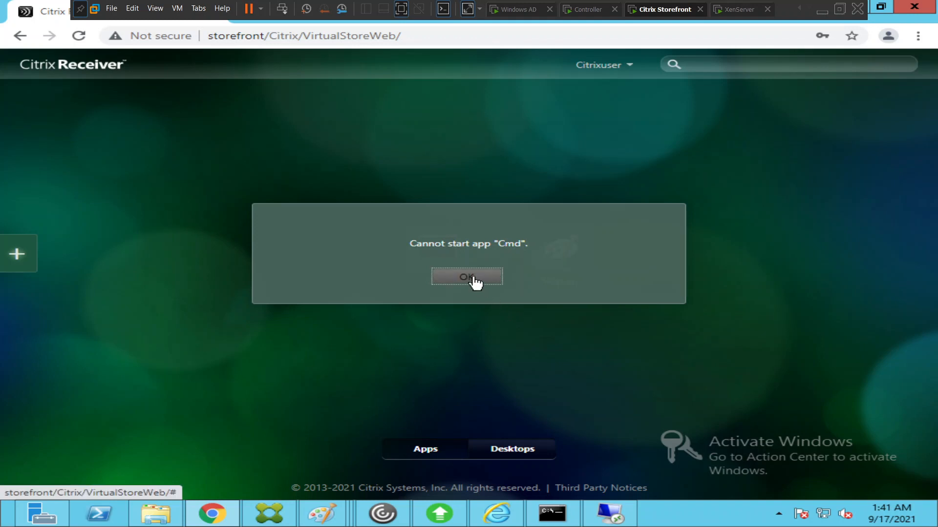
Step: Switch to the Desktops view, try to launch the Windows Server OS desktop, and close the launch message
click(517, 455)
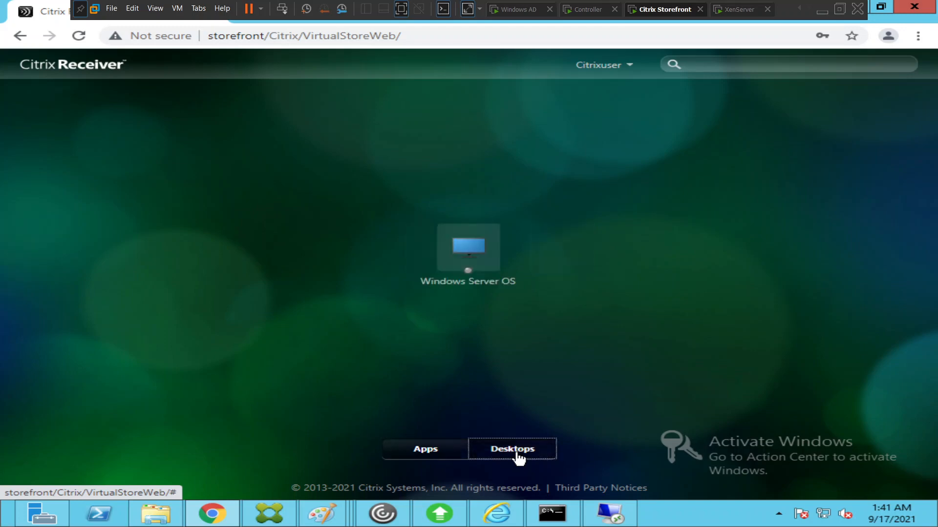
click(488, 259)
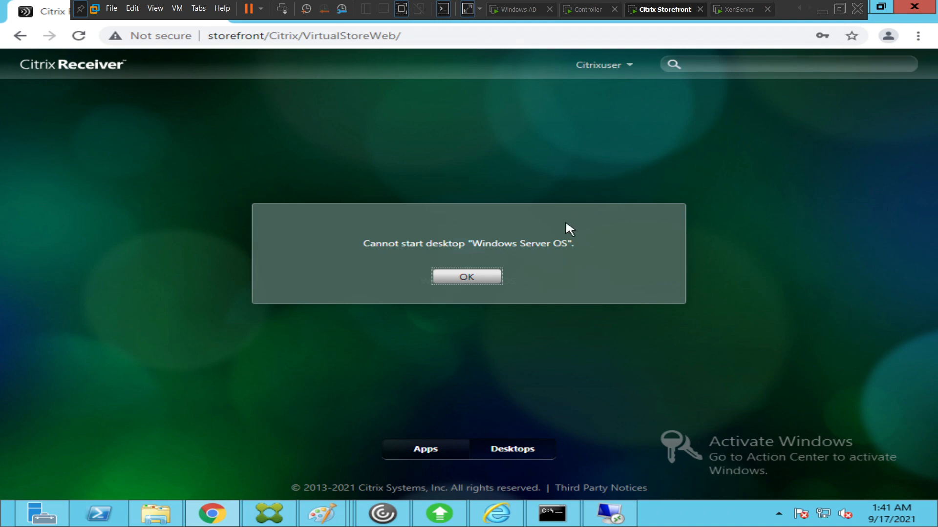
click(465, 277)
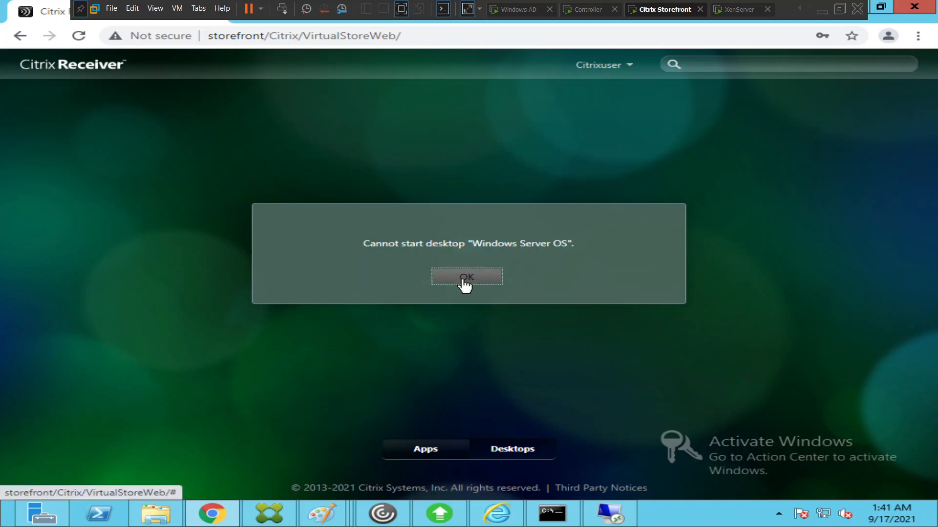
Step: Refresh the Citrix Studio search on the Controller machine to check VDI03's sessions, and return to the Storefront machine to refresh the Receiver session
click(587, 12)
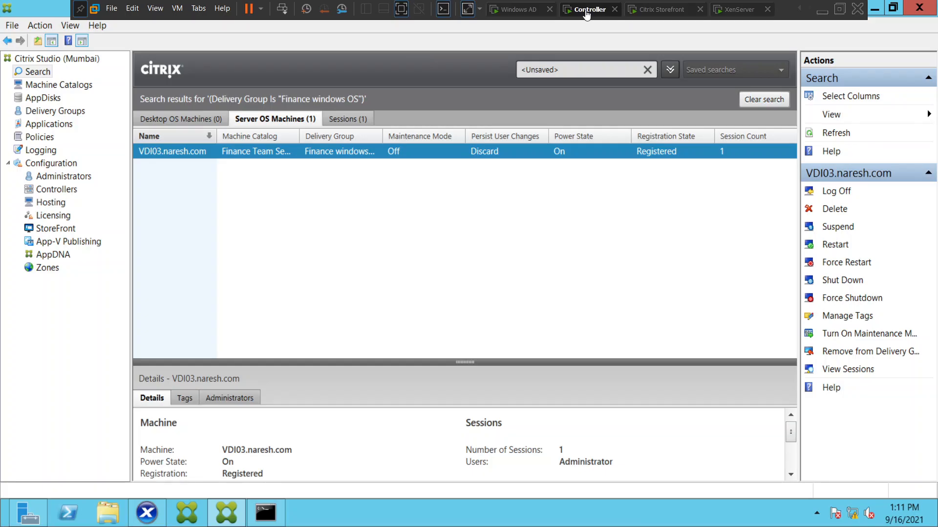
click(839, 138)
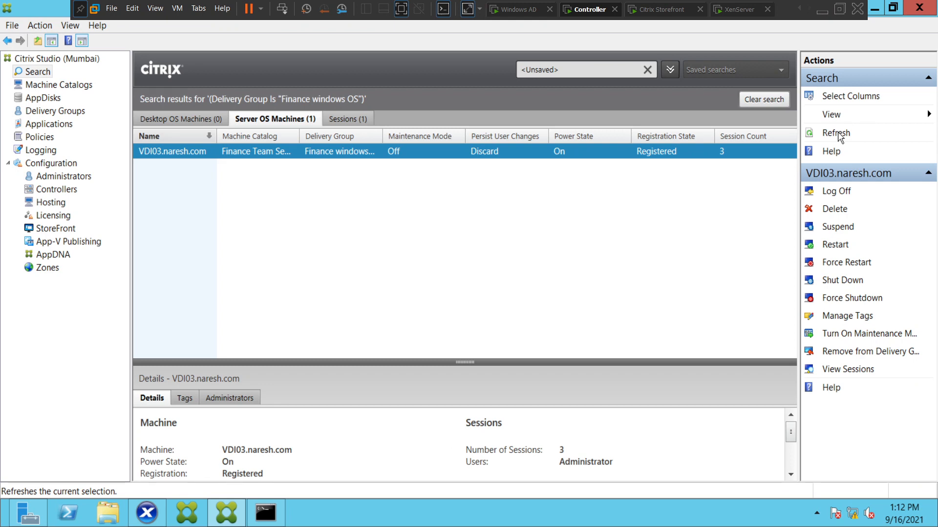
click(655, 9)
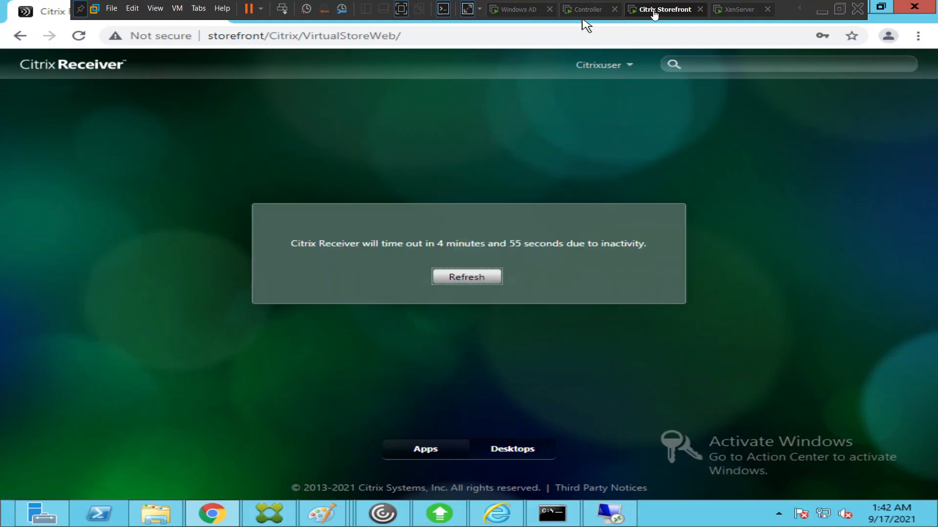
click(457, 282)
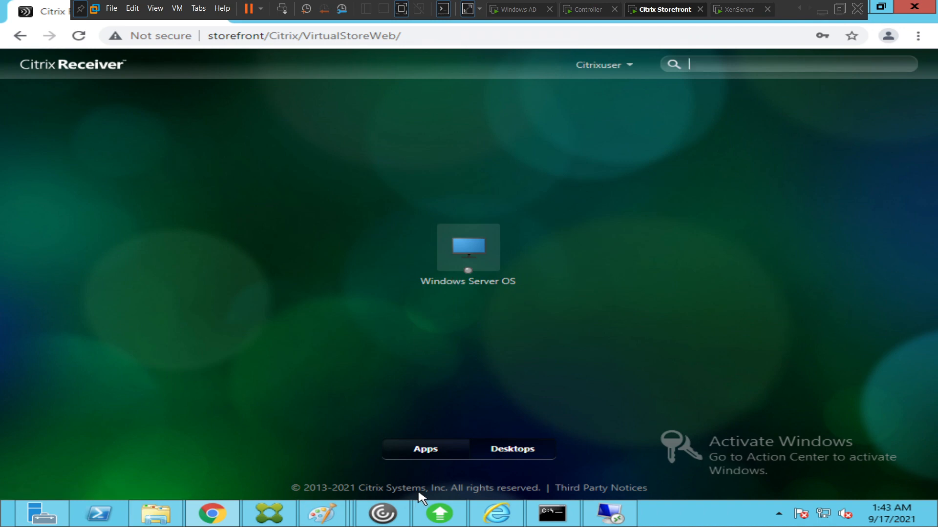
Step: Switch to the Controller machine and open VDI03's console in XenCenter
click(590, 10)
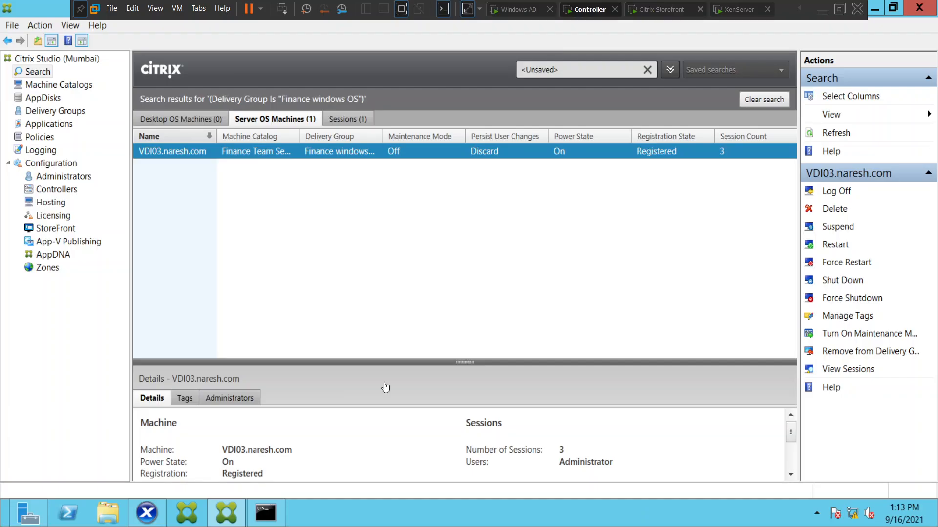
click(147, 514)
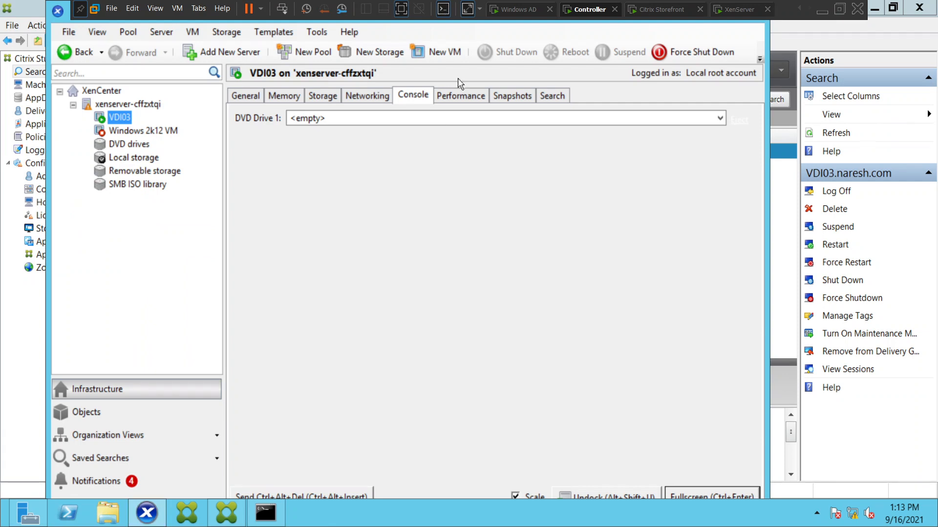
click(458, 95)
click(424, 97)
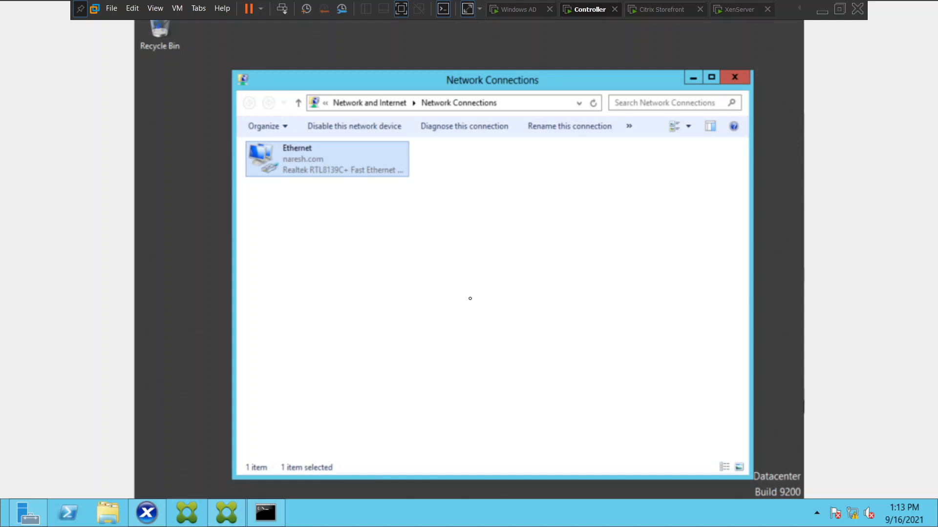
Step: Search the apps on VDI03 for regedit and open the Registry Editor
mouse_move(801, 496)
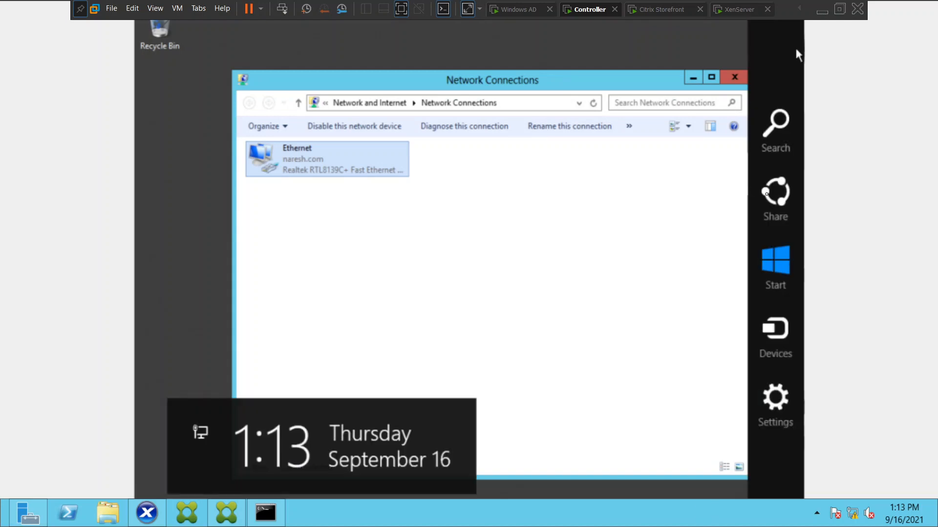
click(776, 119)
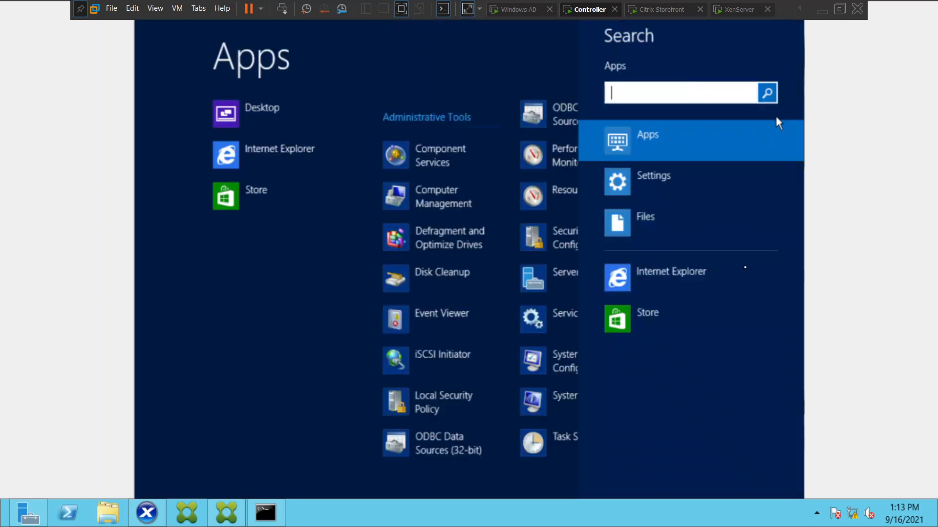
text(regedit)
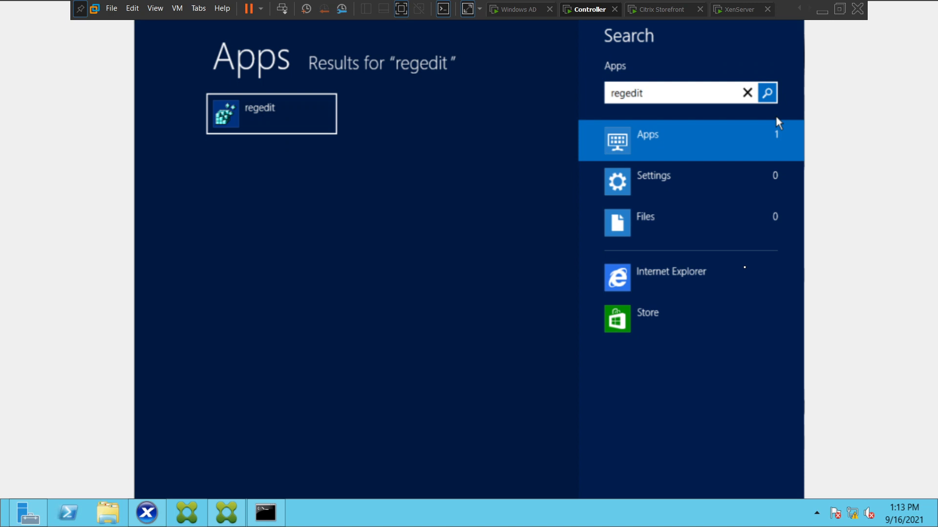
click(301, 117)
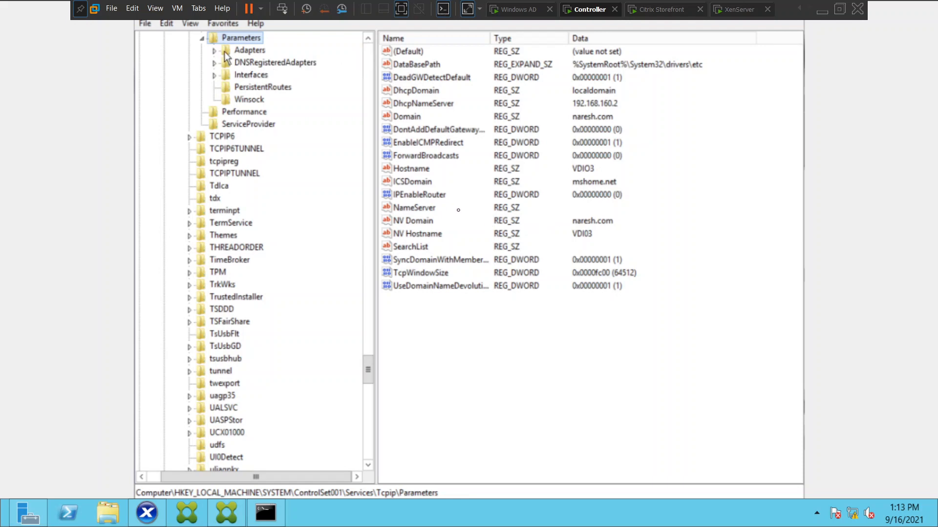
Step: Collapse the Tcpip Parameters key and the SYSTEM branch under HKEY_LOCAL_MACHINE in VDI03's registry
click(203, 38)
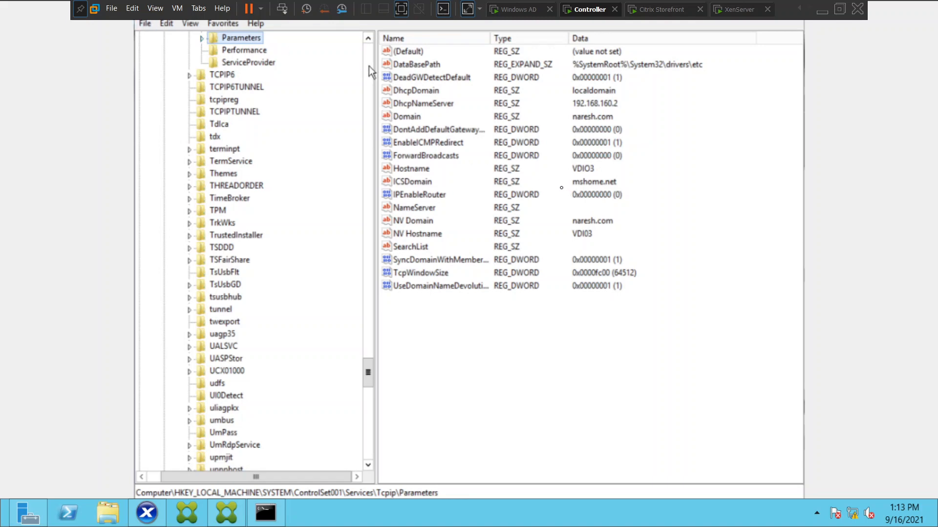
scroll(368, 66, up, 11)
scroll(368, 63, up, 8)
scroll(367, 63, up, 20)
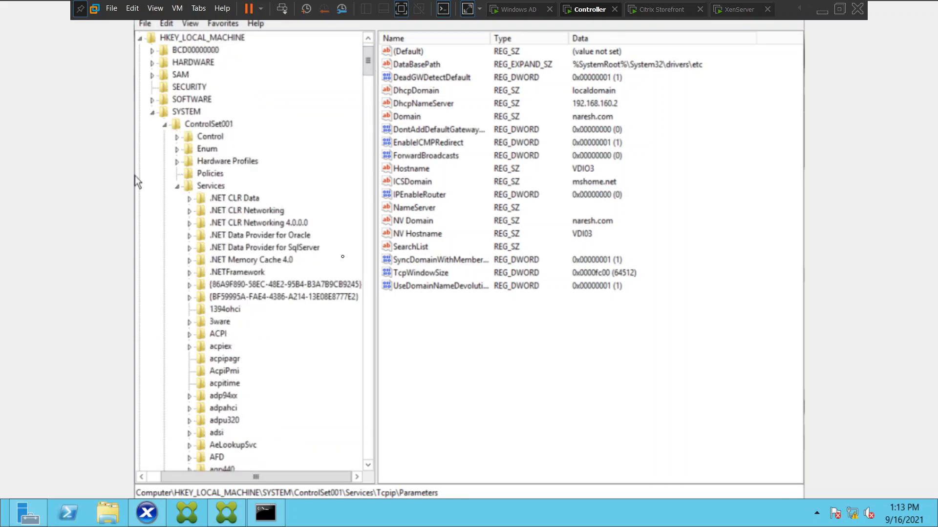
click(151, 113)
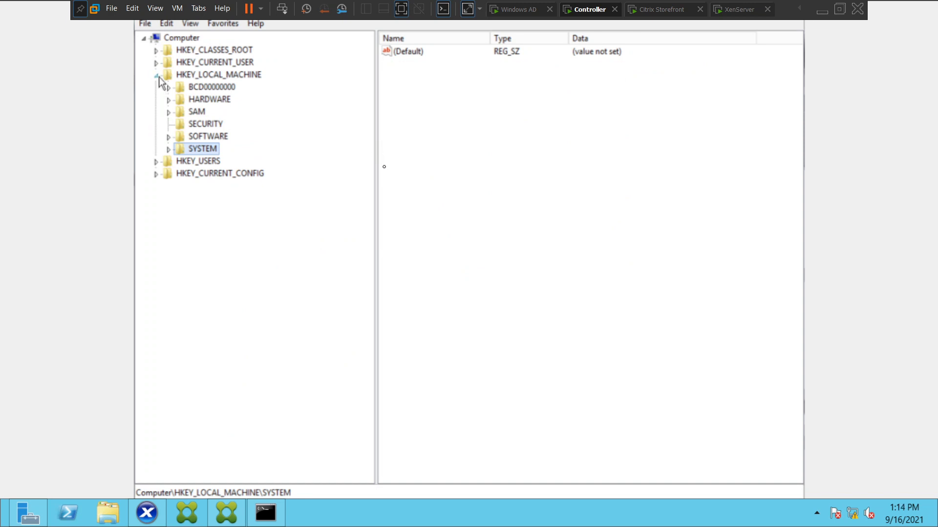
Step: Expand SOFTWARE, Citrix and VirtualDesktopAgent under HKEY_LOCAL_MACHINE and view the MetaData key's values
click(169, 137)
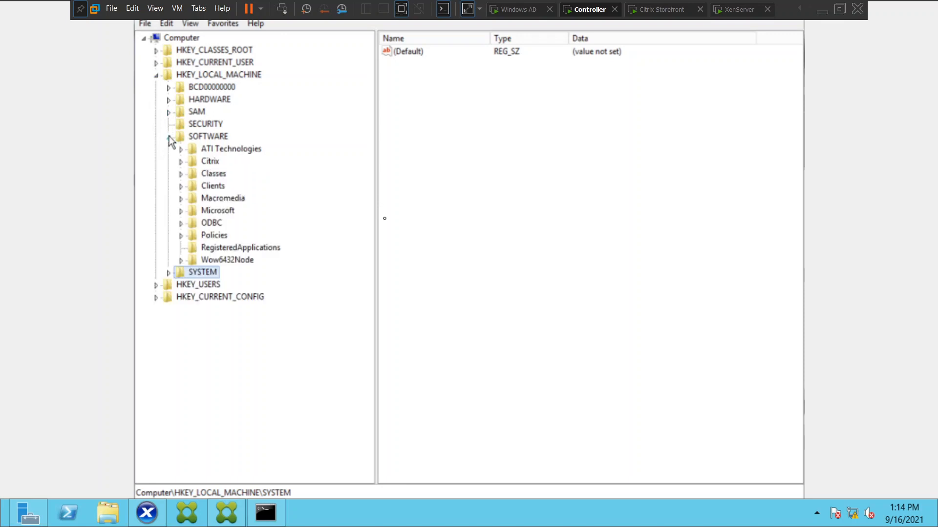
click(182, 164)
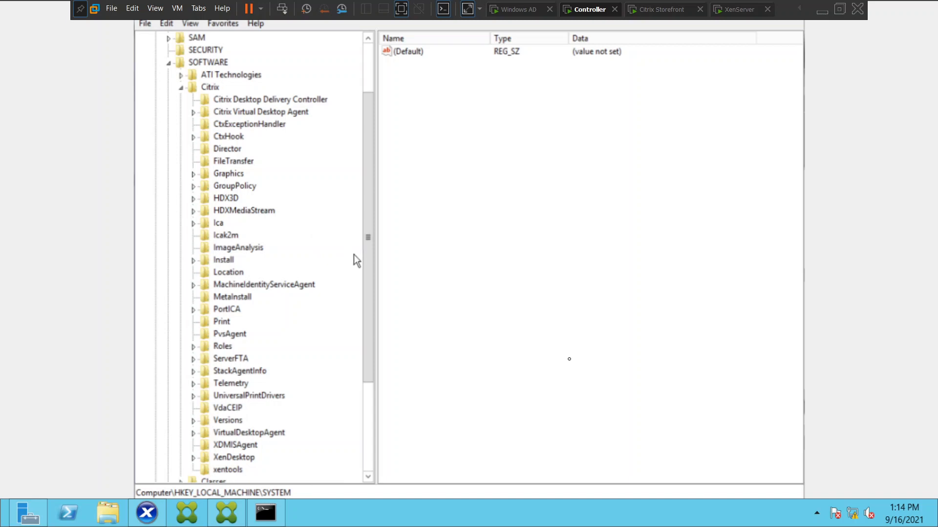
drag(366, 266, 364, 297)
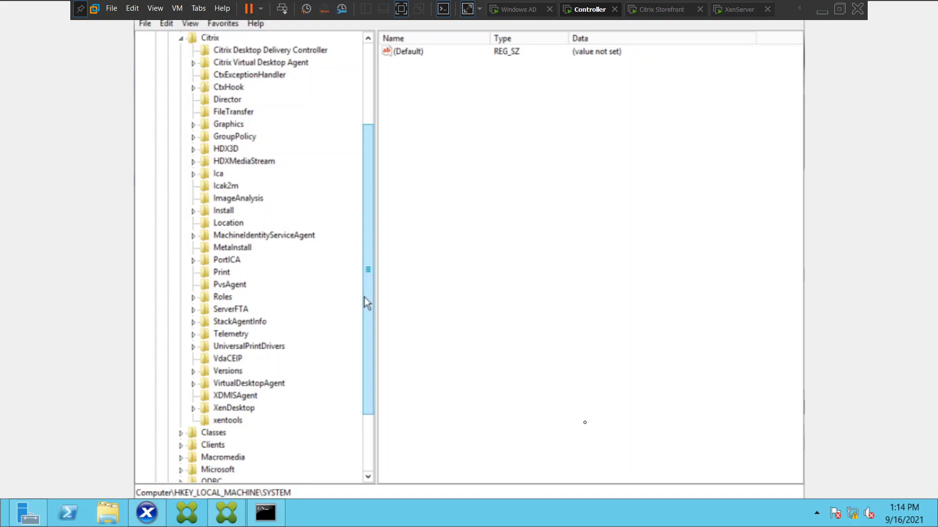
click(193, 384)
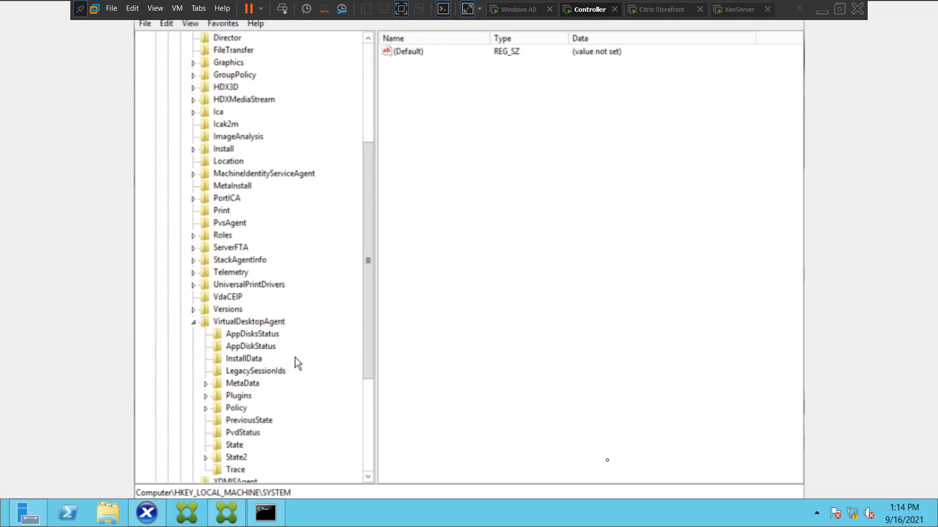
click(257, 384)
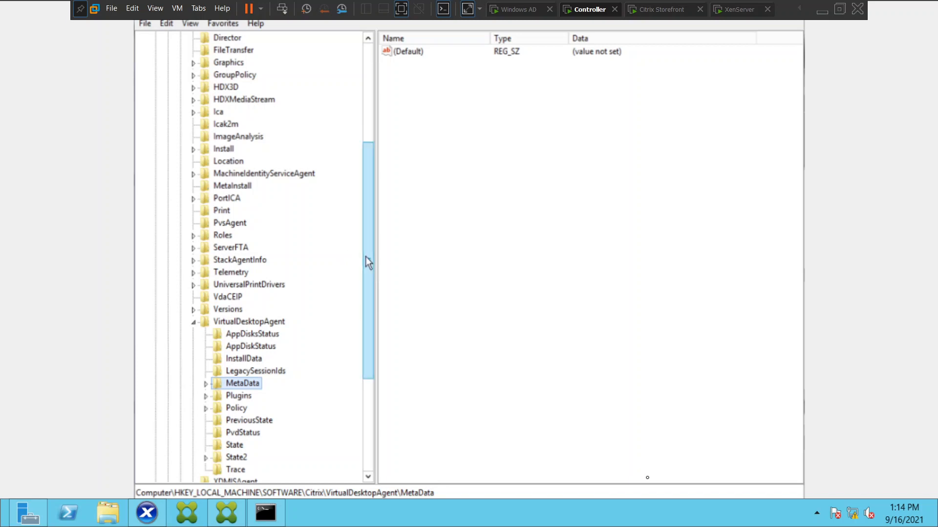
Step: Go back up the Citrix branch and view the values of the Citrix Desktop Delivery Controller key
drag(365, 257, 709, 329)
drag(371, 227, 372, 169)
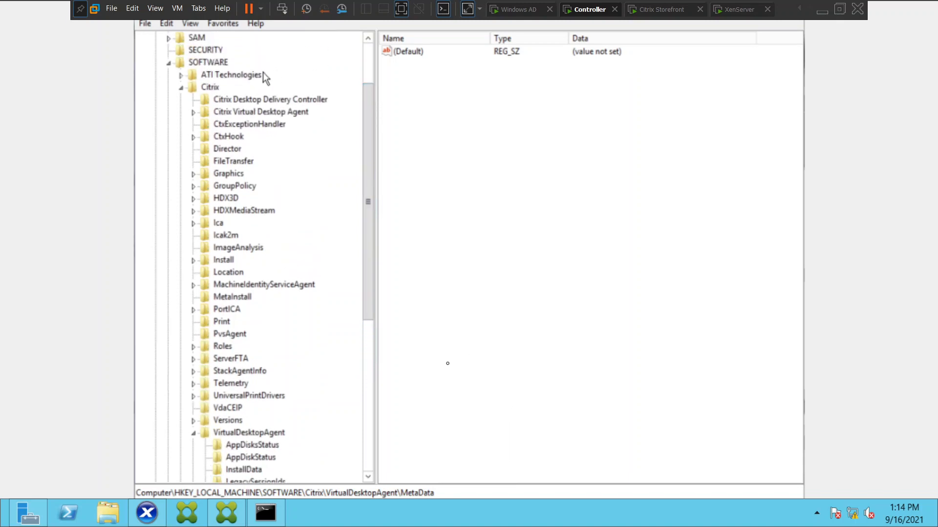
click(283, 98)
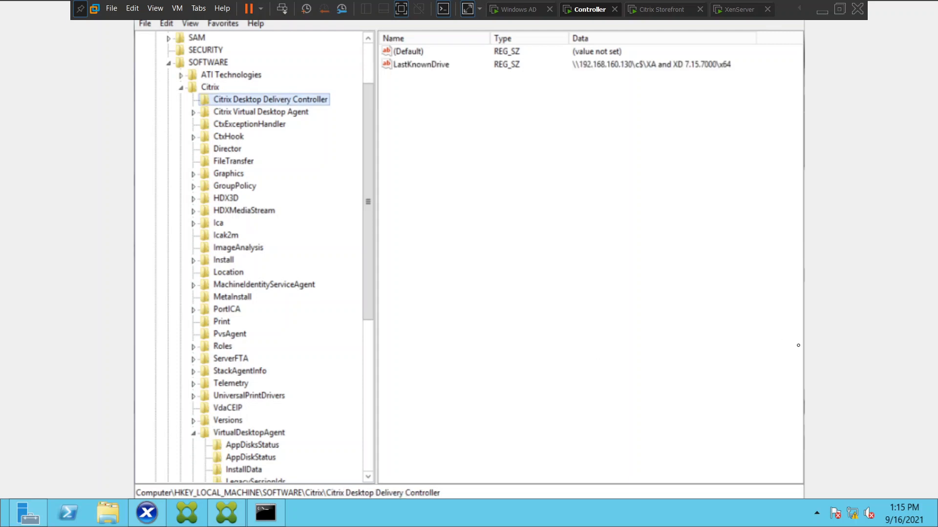
mouse_move(792, 27)
Step: Search the registry for listofddc, matching the whole string in keys, values and data, and dismiss the search message
click(366, 60)
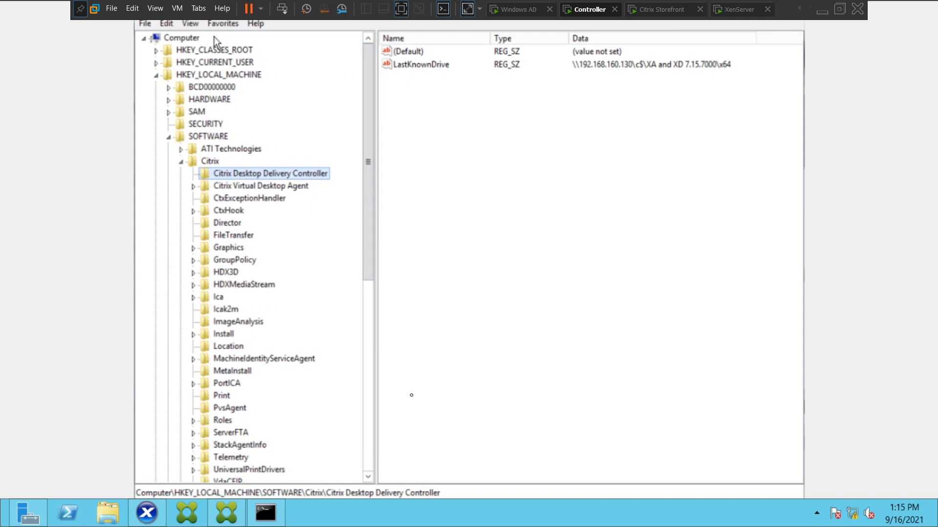
click(166, 23)
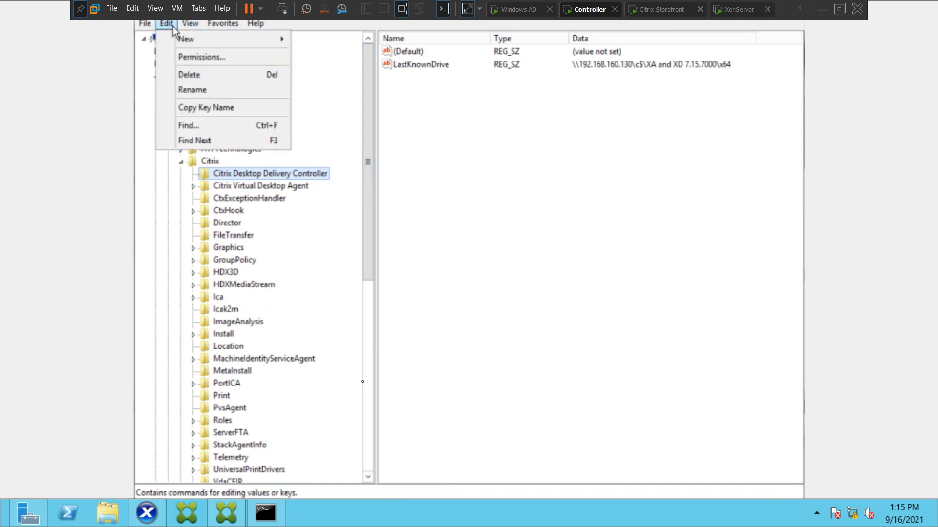
click(211, 123)
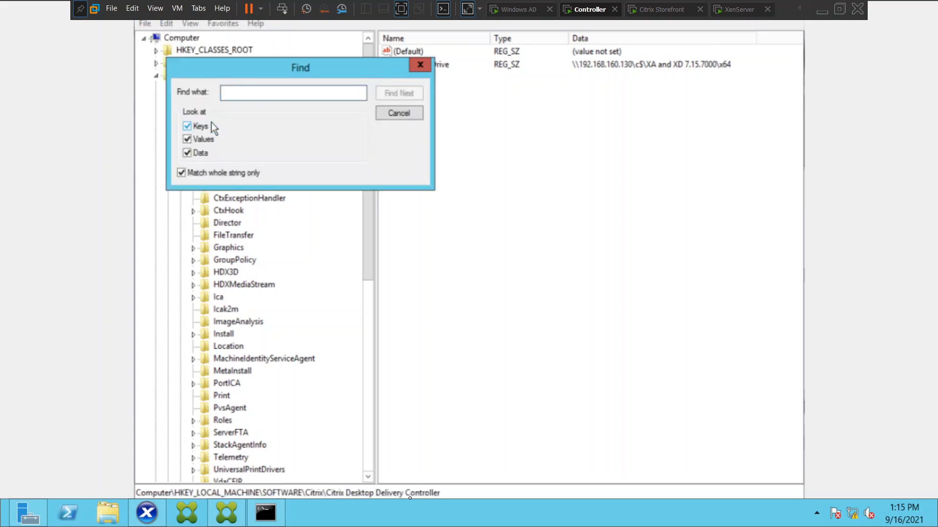
text(list)
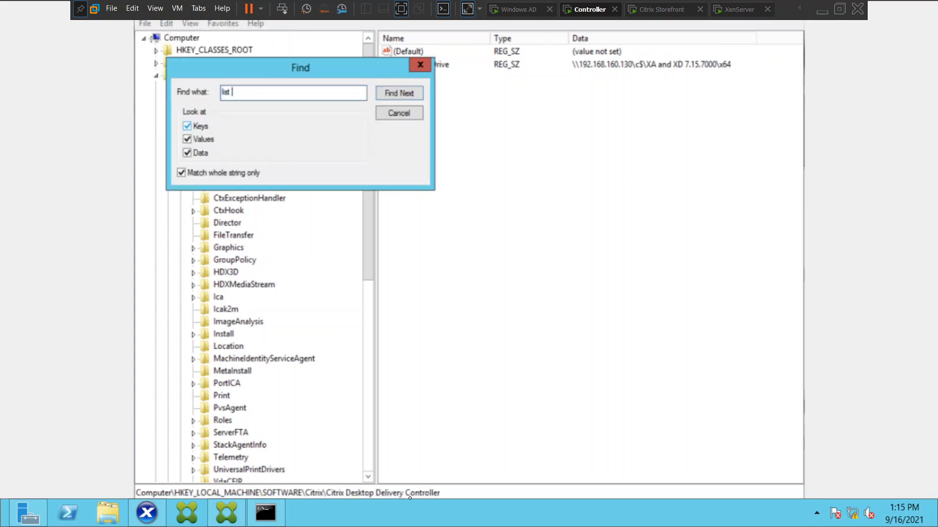
key(BackSpace)
key(BackSpace)
key(BackSpace)
key(BackSpace)
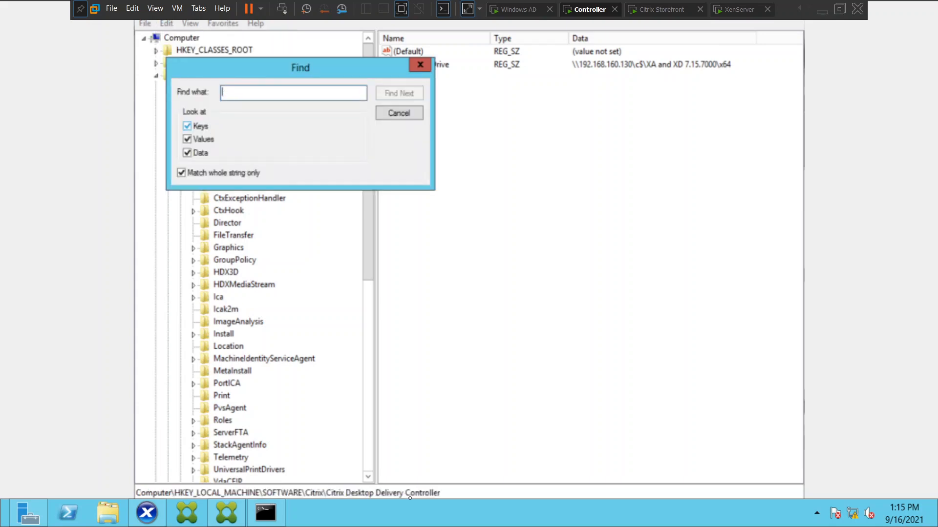
text(listof)
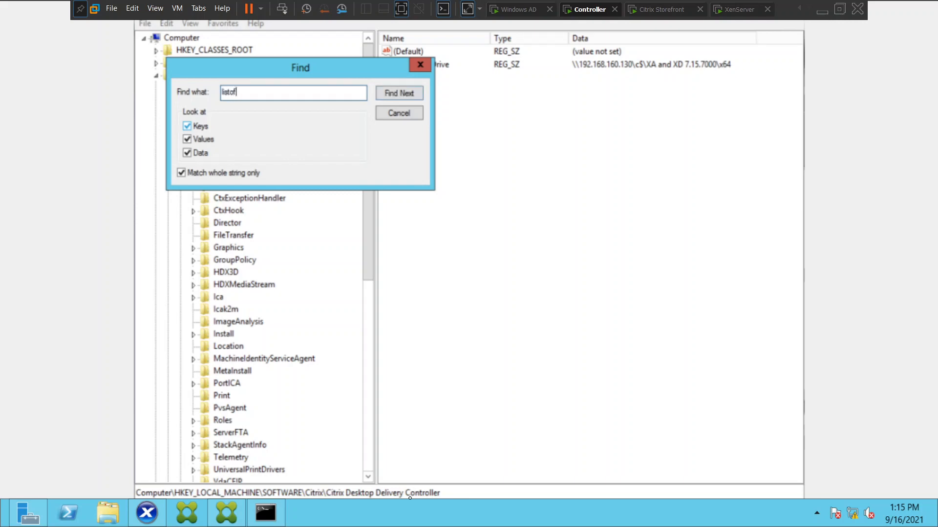
text(ddc)
click(402, 93)
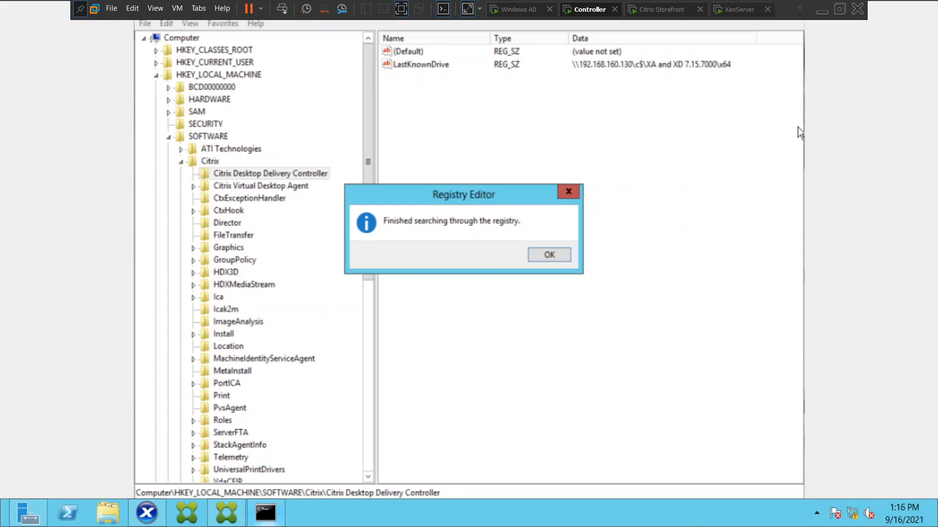
mouse_move(266, 514)
click(550, 255)
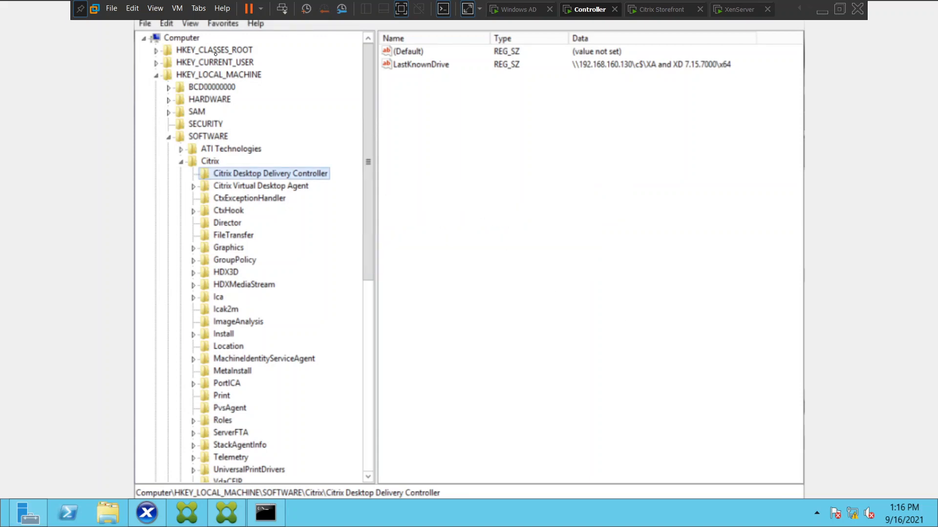
Step: Search the registry for VDI starting from the Citrix Desktop Delivery Controller key, and dismiss the search message
click(166, 23)
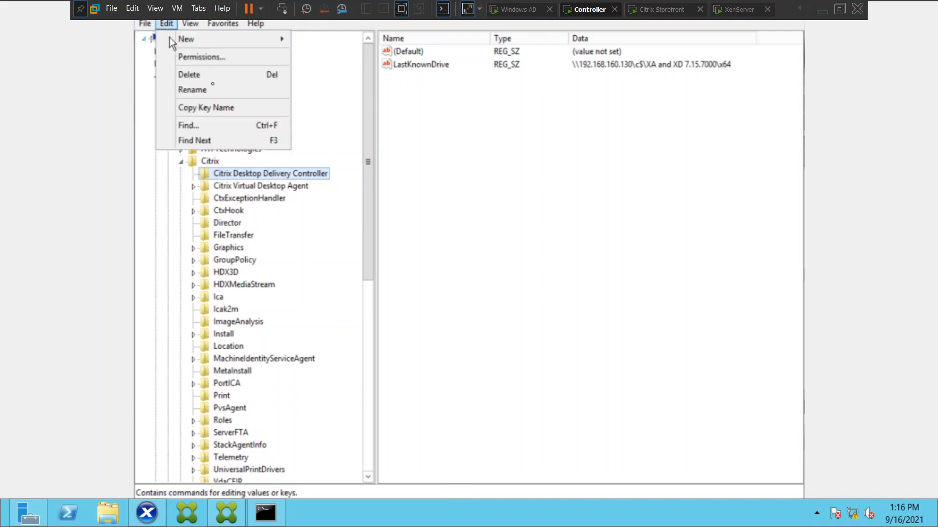
click(203, 124)
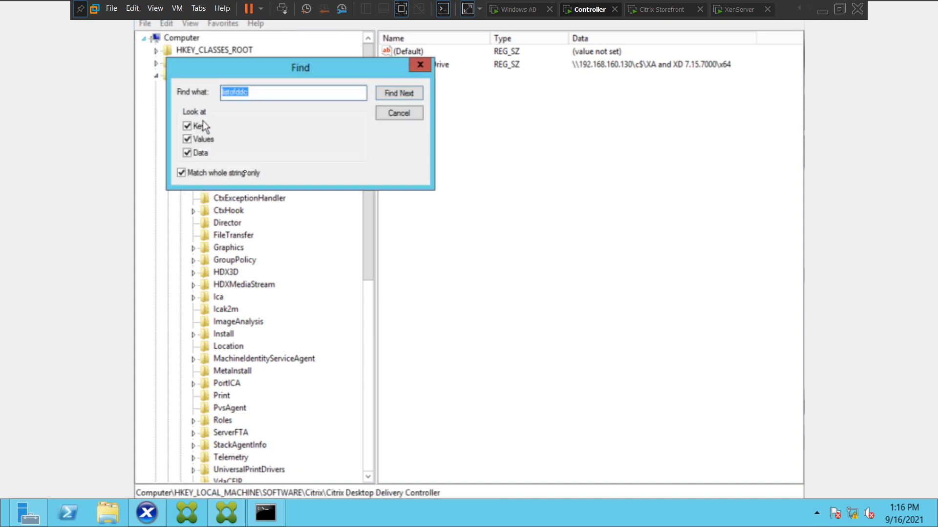
key(BackSpace)
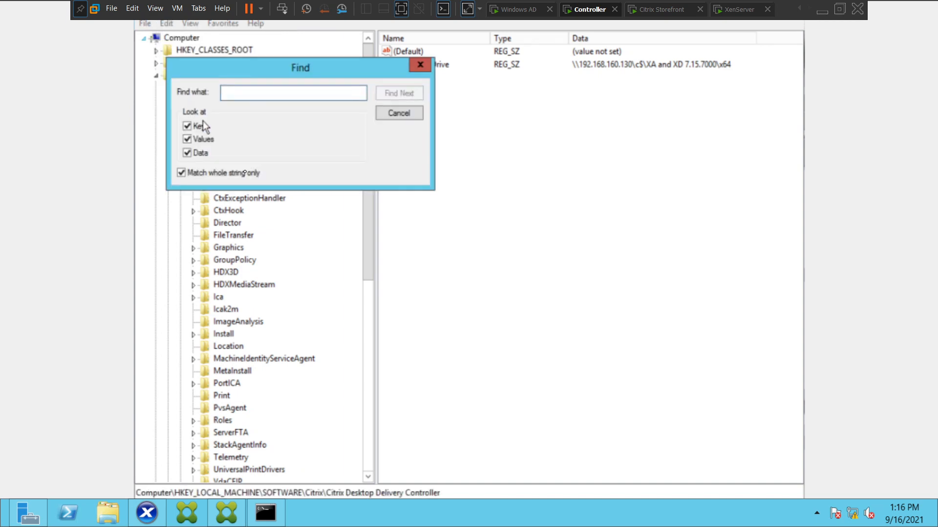
text(VDI)
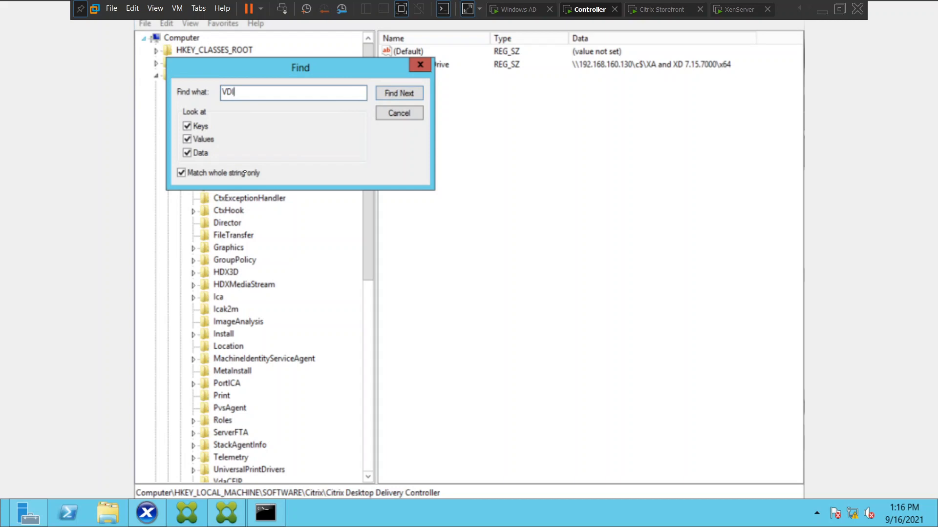
click(409, 93)
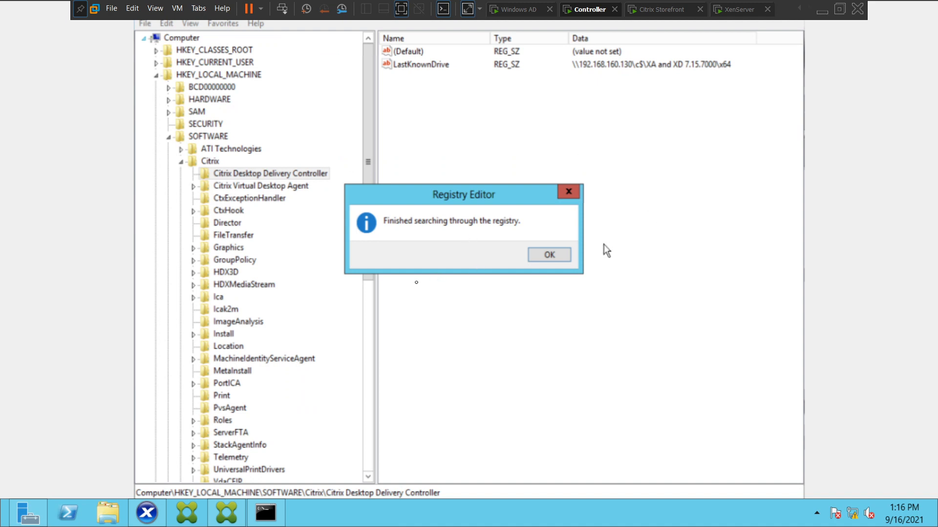
click(566, 256)
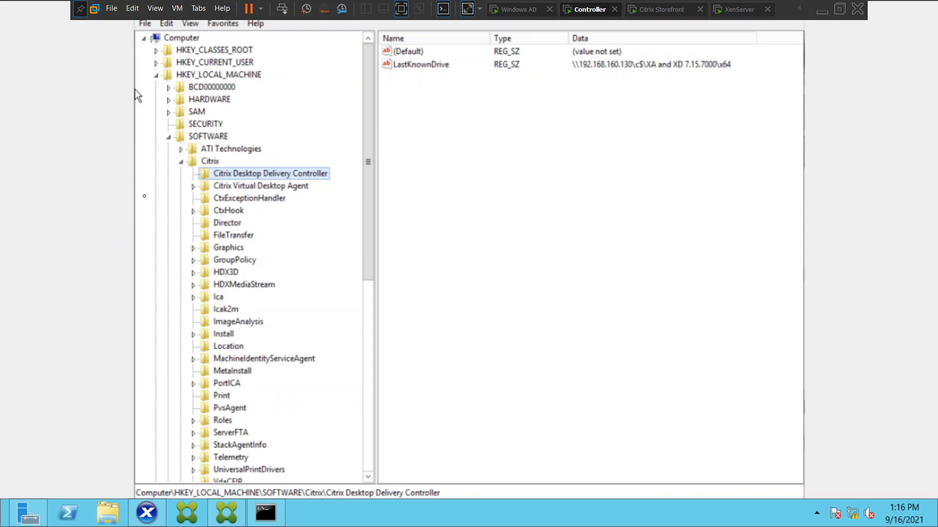
Step: Collapse HKEY_LOCAL_MACHINE, search the registry for VDI from that key, and dismiss the search message
click(156, 75)
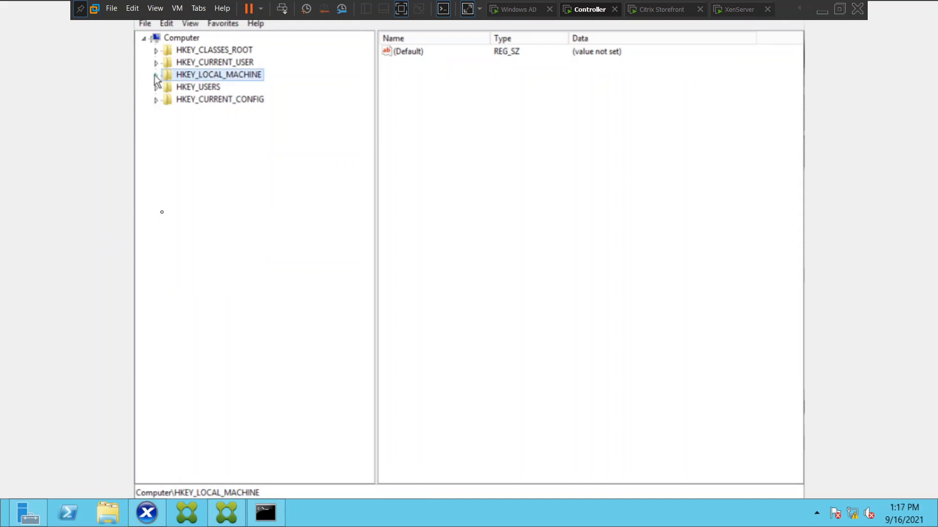
click(167, 25)
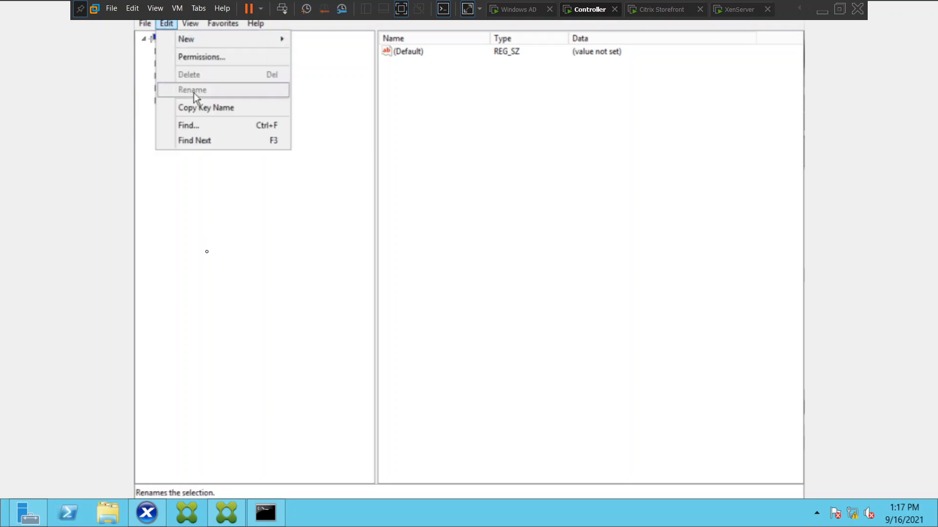
click(199, 120)
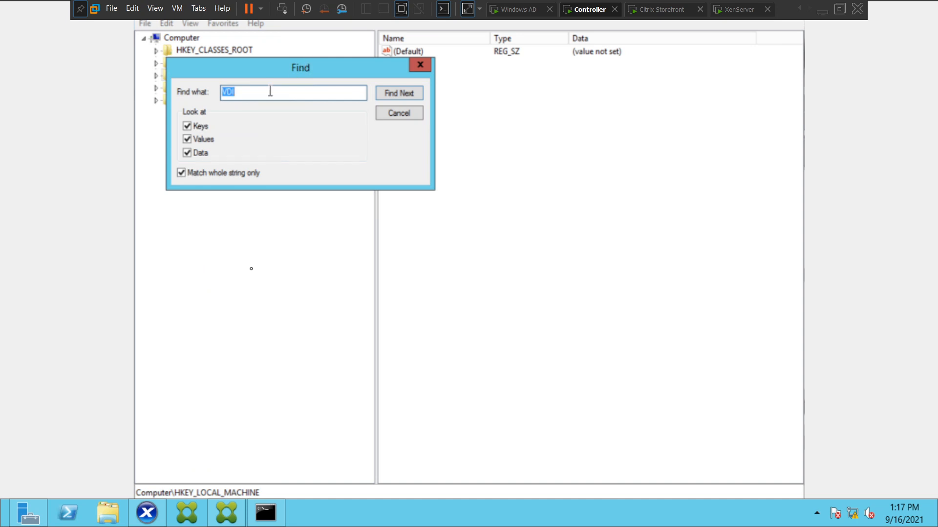
click(262, 94)
text(i)
key(BackSpace)
text(I)
click(392, 92)
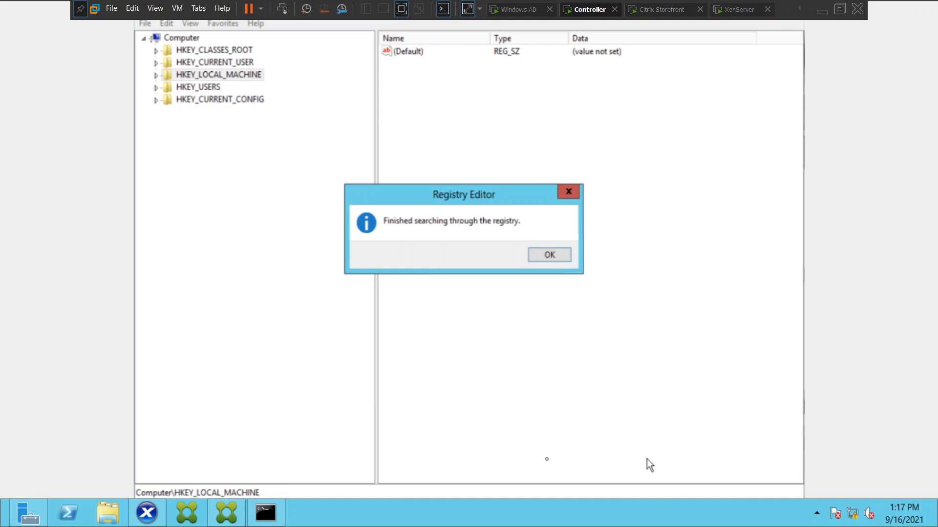
click(550, 256)
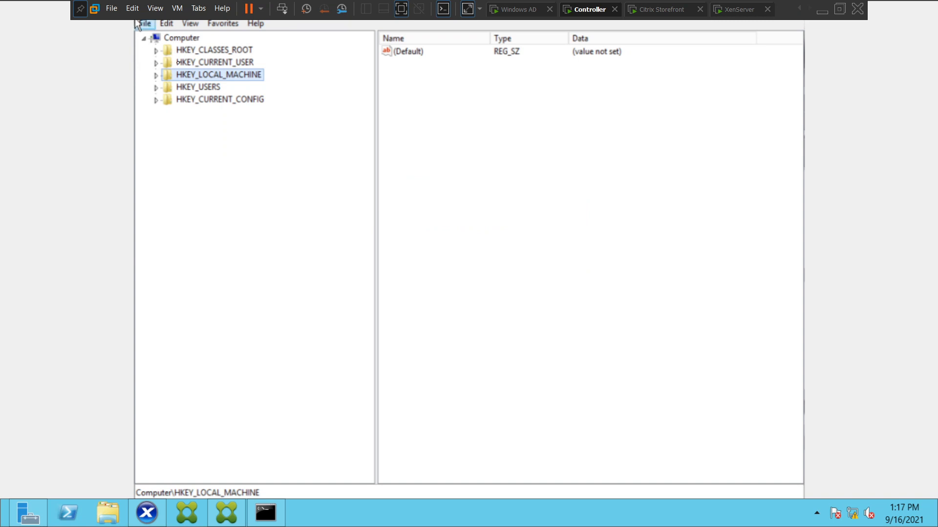
Step: Search the whole registry for VDI starting from the Computer root, and dismiss the search message
click(179, 39)
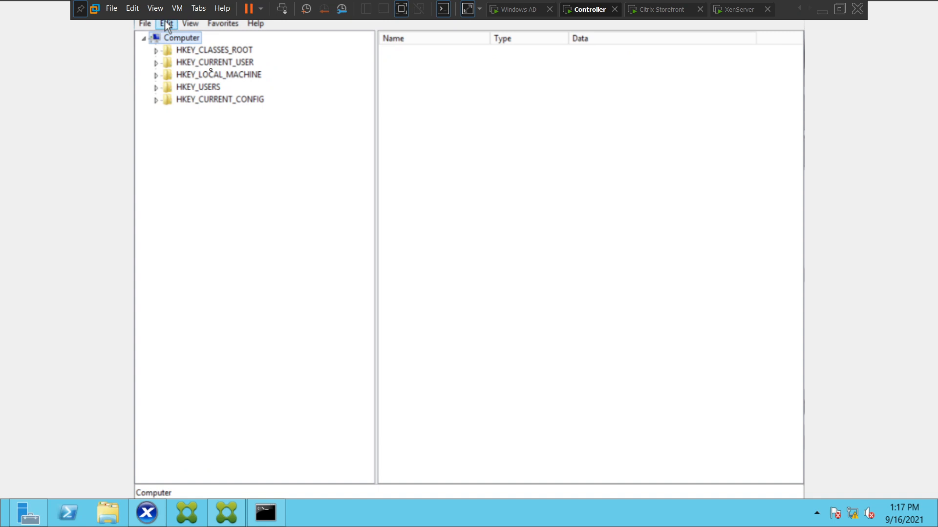
click(166, 24)
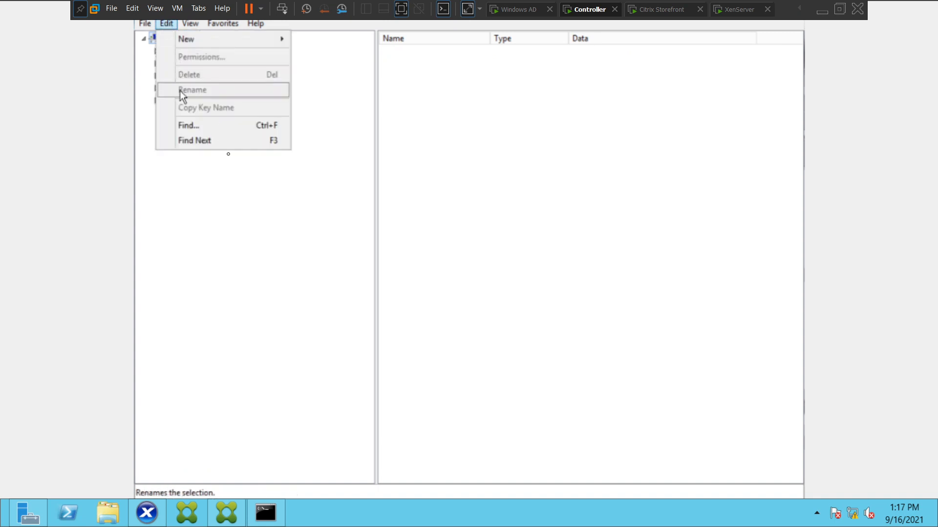
click(201, 125)
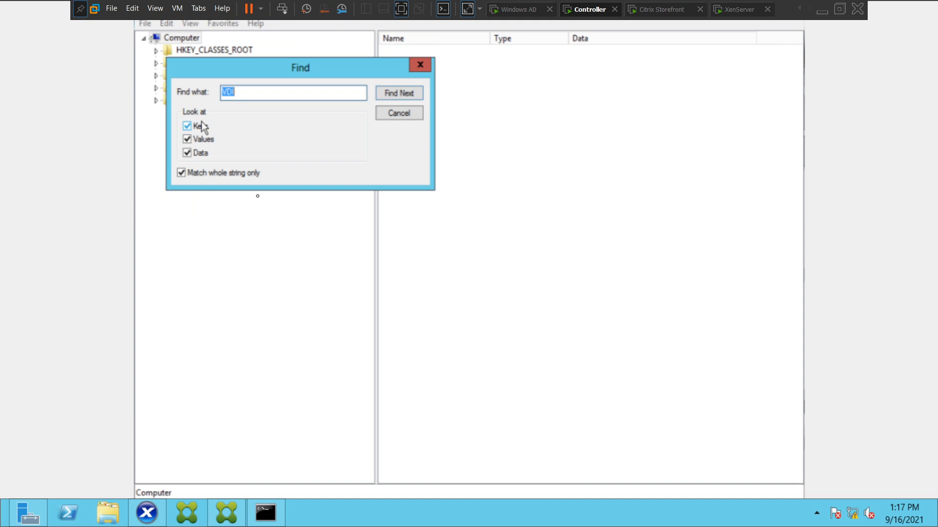
click(271, 96)
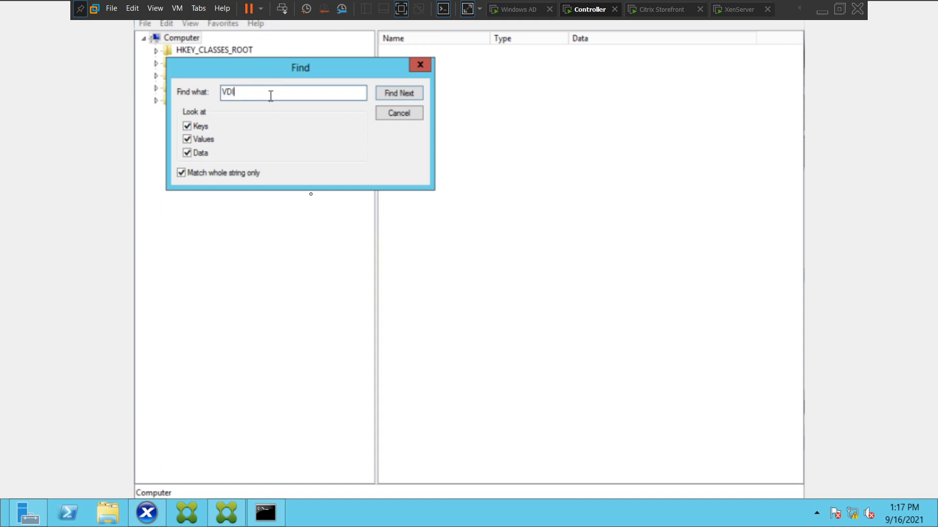
click(414, 92)
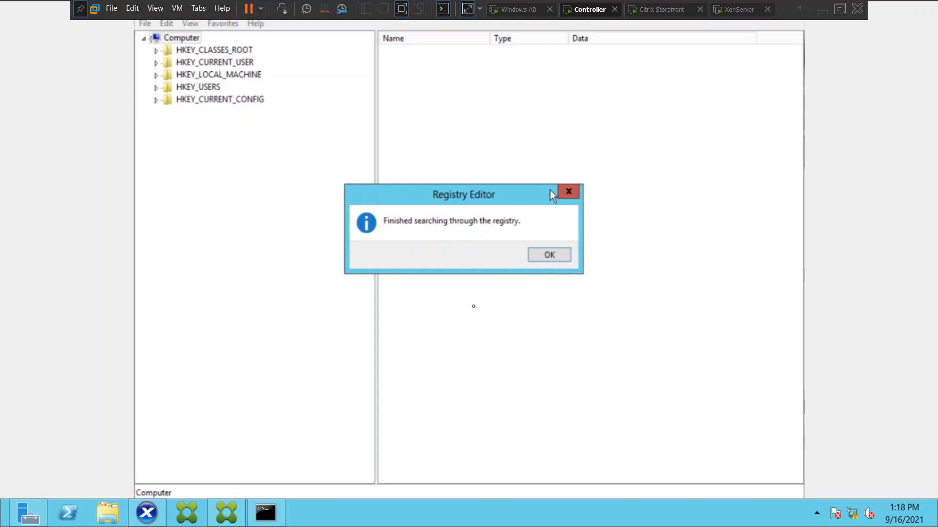
click(549, 255)
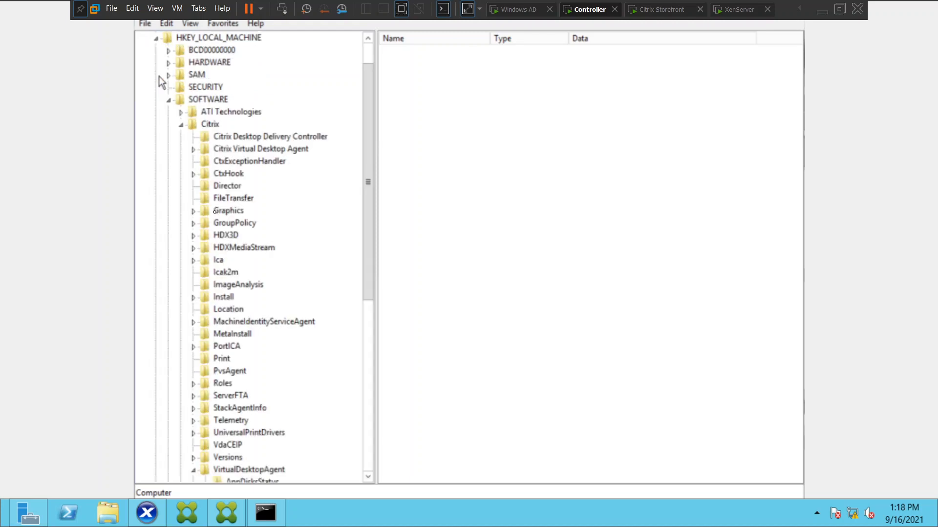
Step: Collapse the SOFTWARE key and browse the services under HKEY_LOCAL_MACHINE\SYSTEM\ControlSet001\Services
click(169, 100)
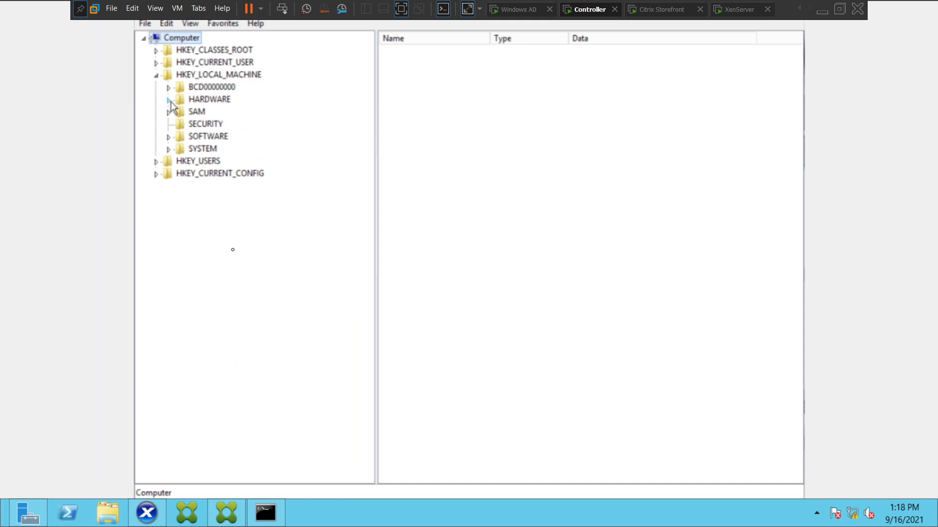
click(168, 149)
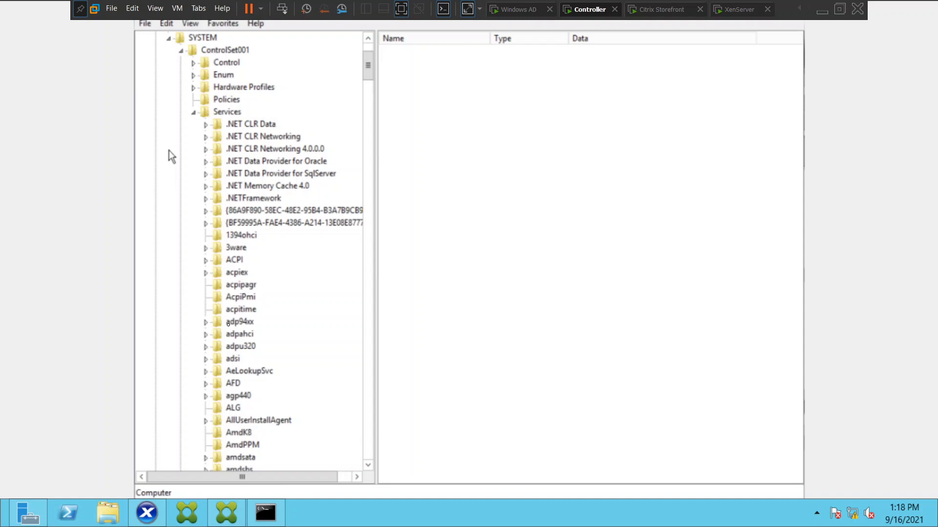
click(193, 113)
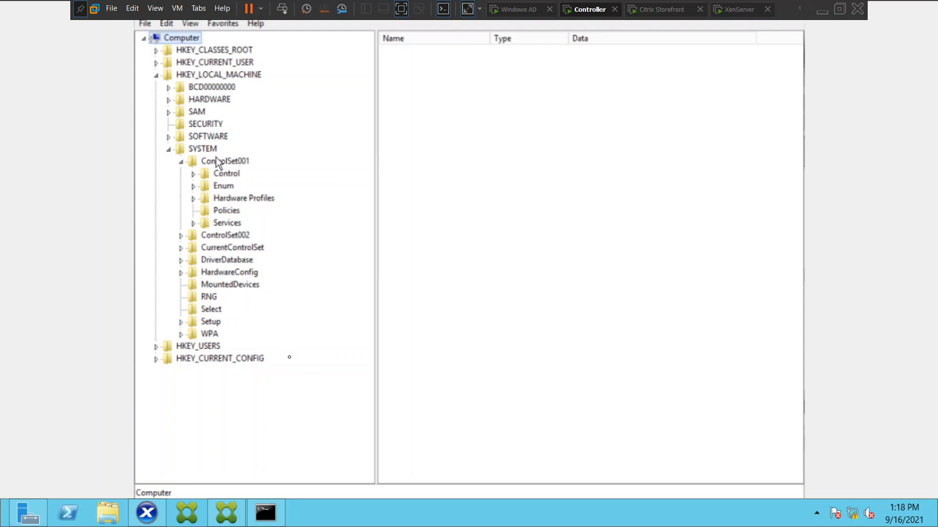
double_click(222, 224)
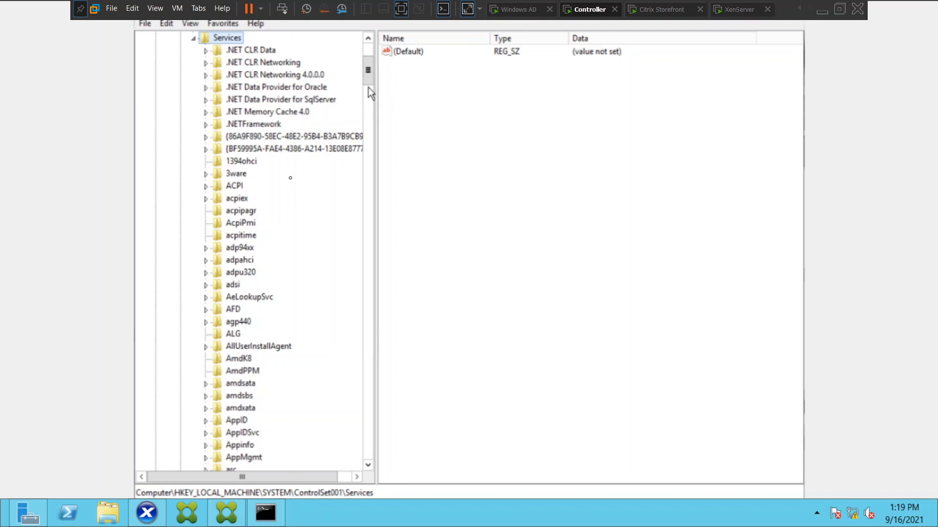
drag(368, 74, 486, 359)
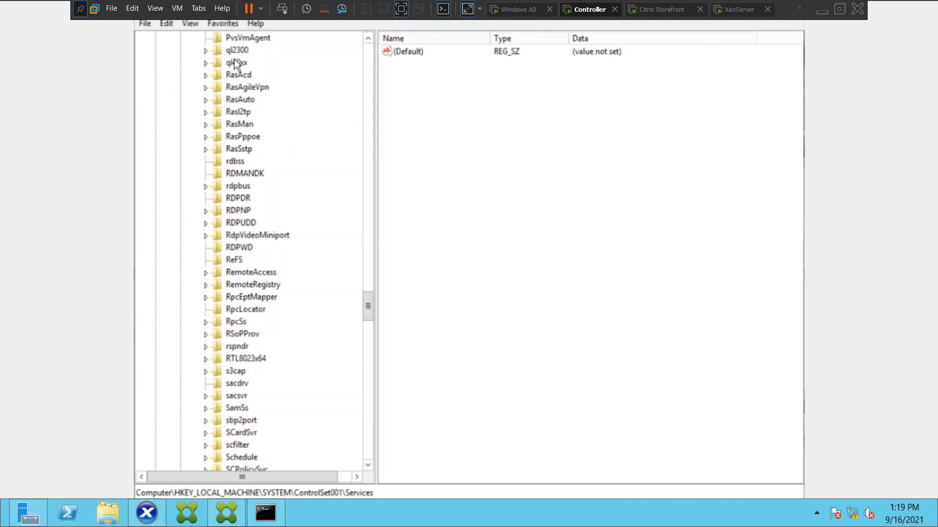
click(135, 517)
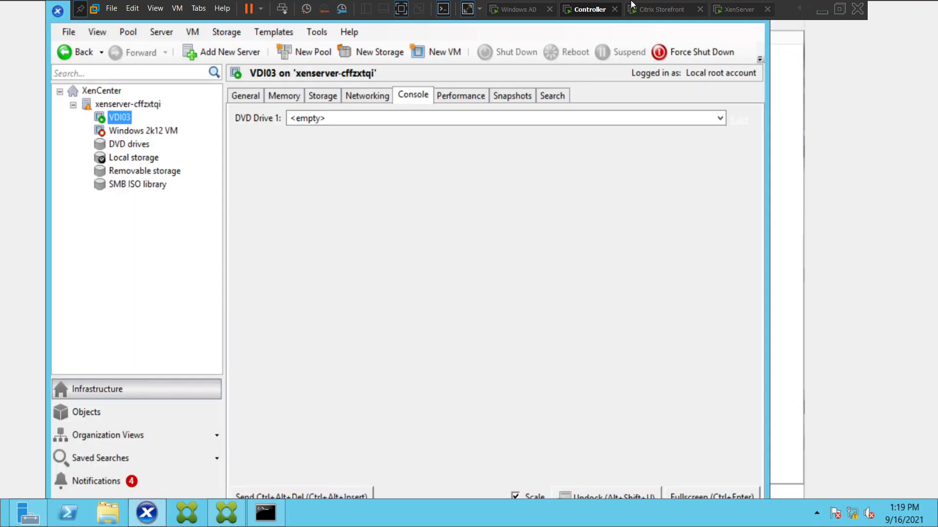
click(658, 16)
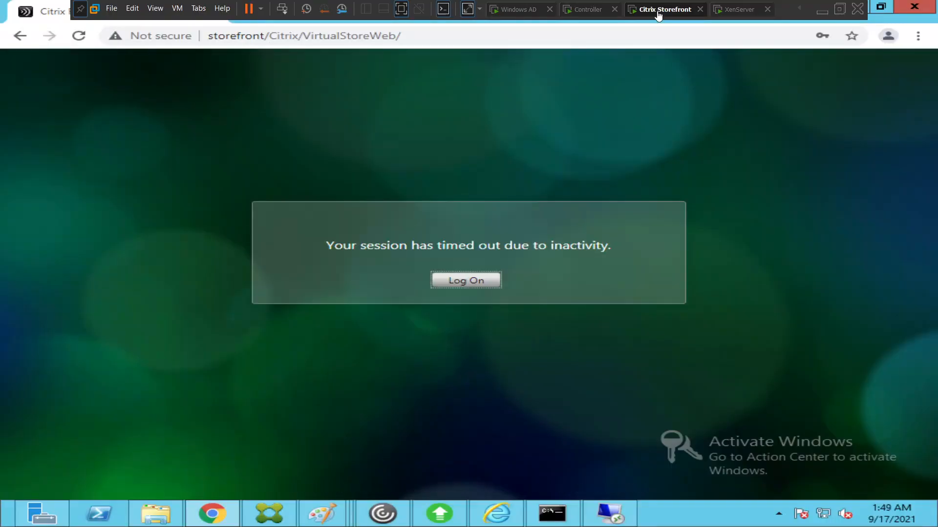
click(590, 17)
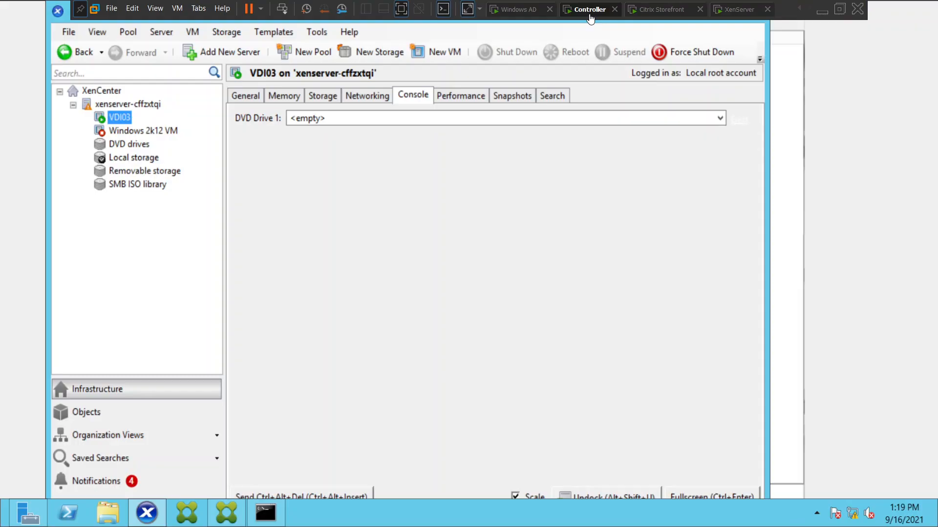
click(155, 520)
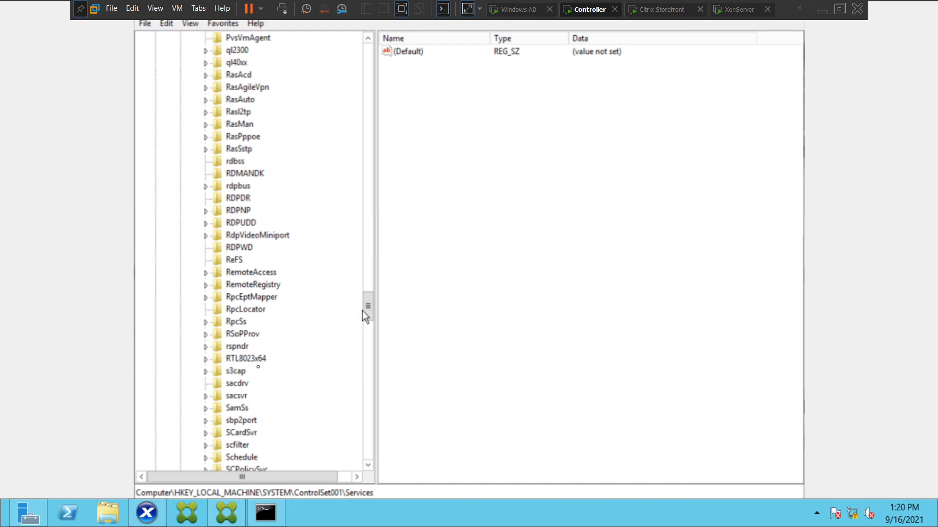
Step: Open the Parameters key of the Tcpip service under ControlSet001\Services
drag(366, 309, 368, 356)
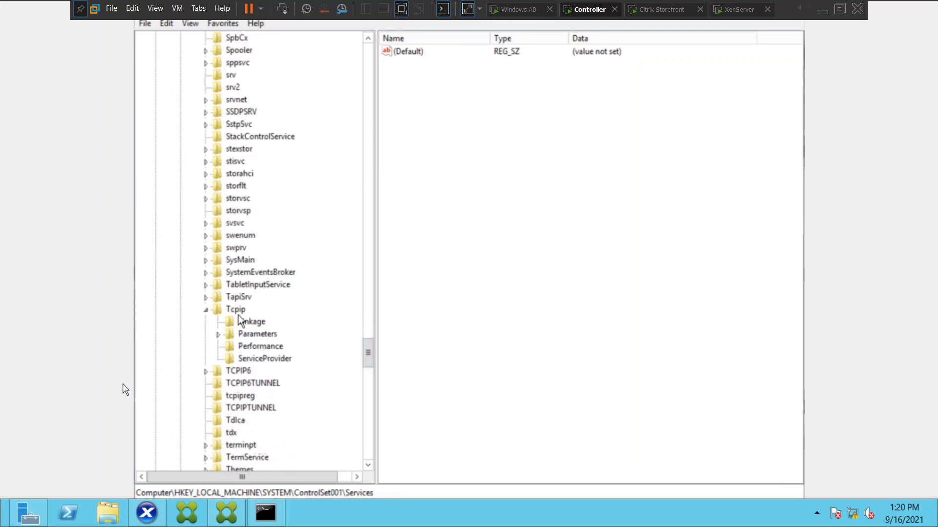
click(239, 299)
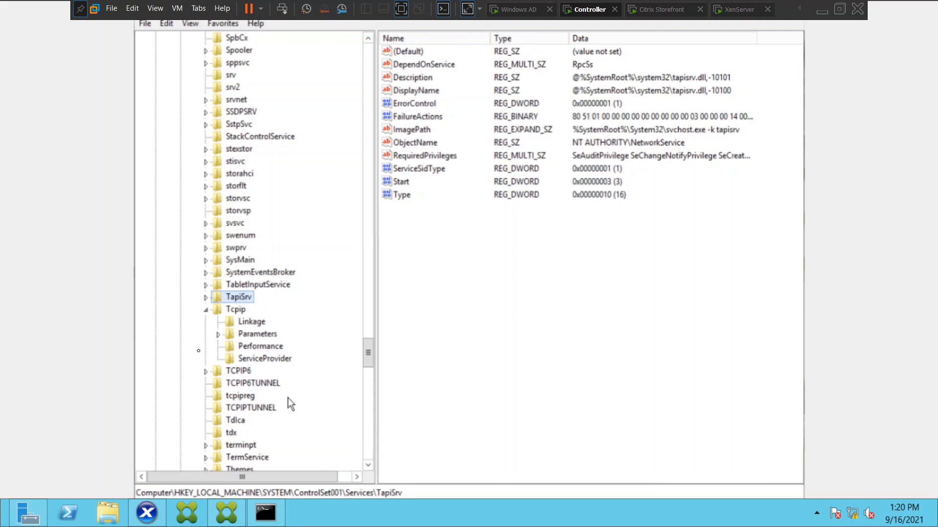
click(257, 335)
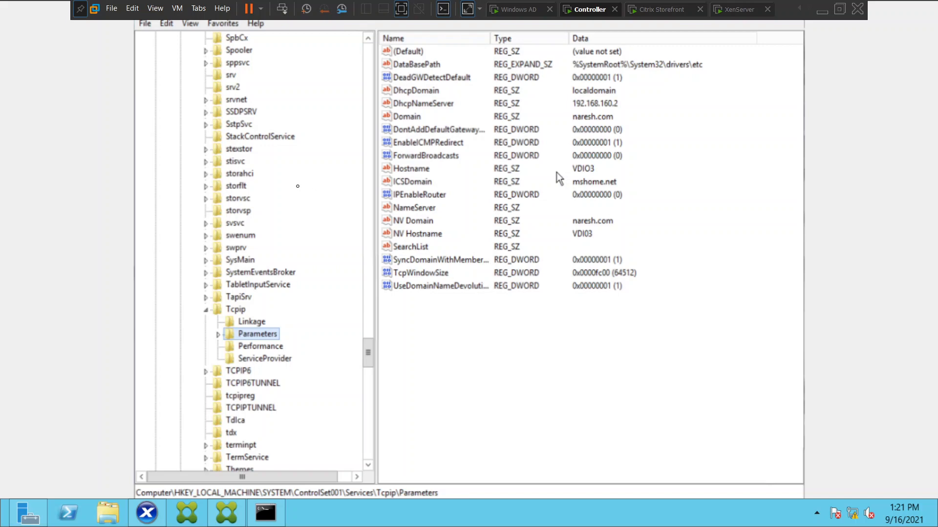
Step: Set the Hostname value in the Tcpip Parameters key to VDI03
click(510, 169)
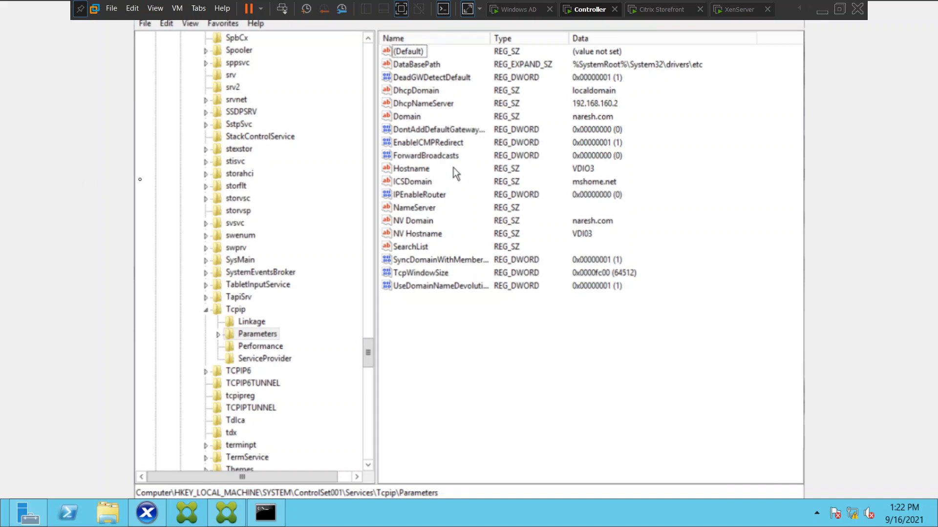
click(425, 171)
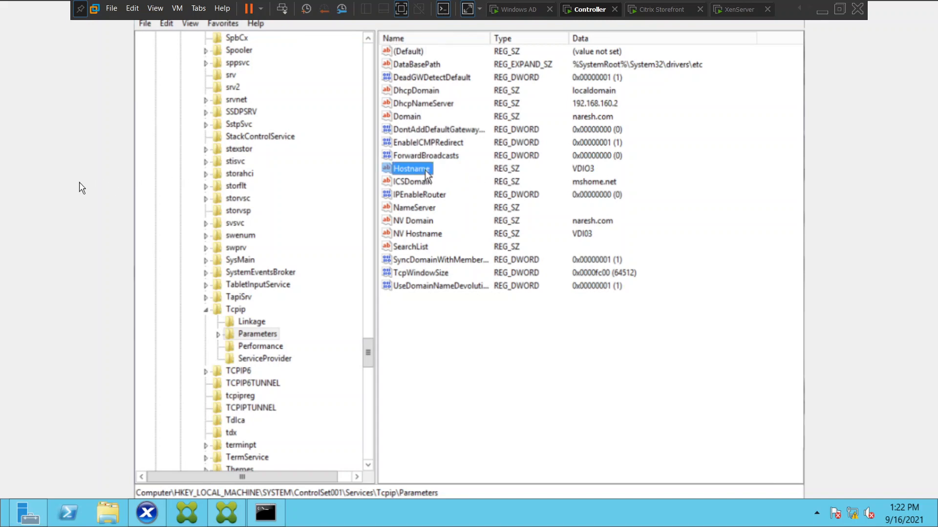
double_click(426, 169)
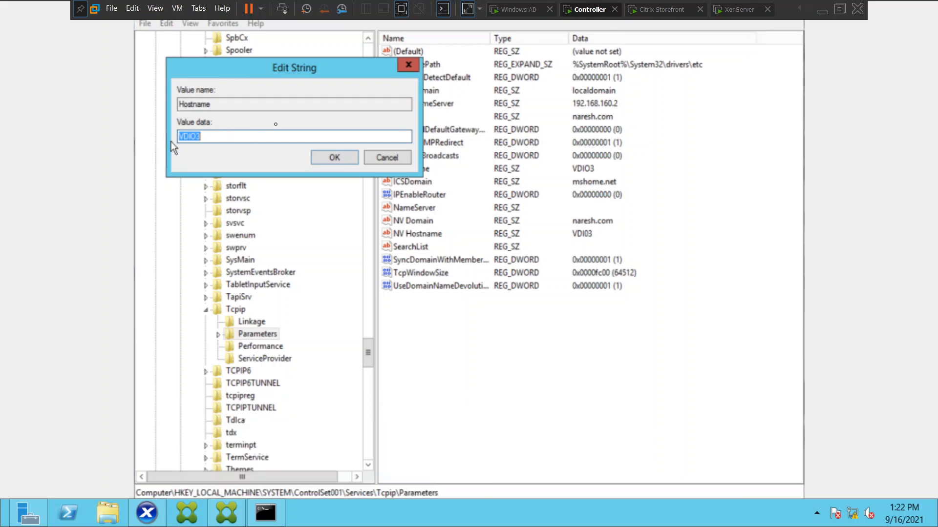
click(205, 137)
key(BackSpace)
key(BackSpace)
text(03)
click(332, 159)
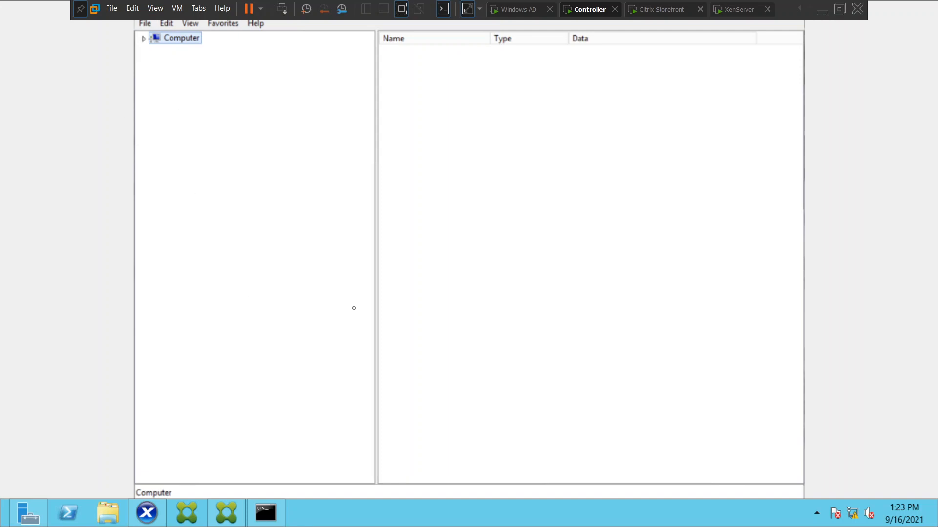
Step: Exit the Registry Editor on VDI03
click(152, 9)
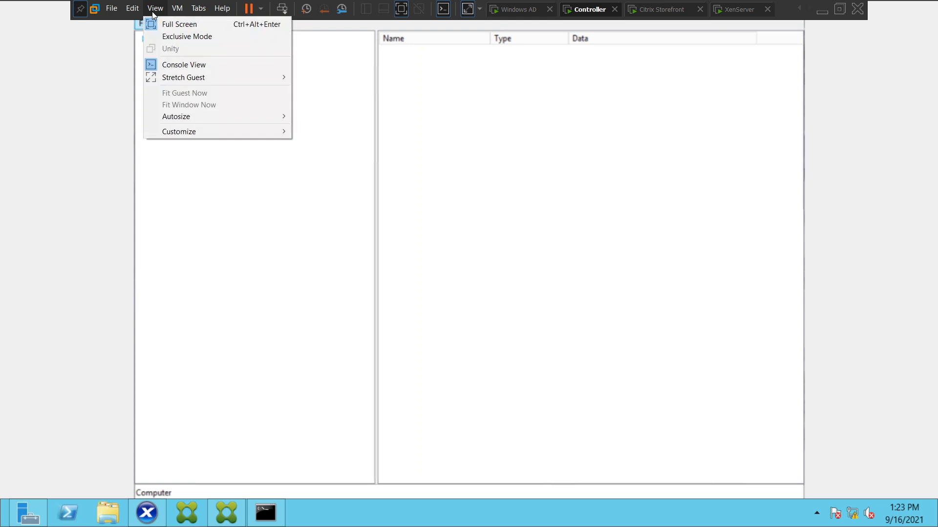
click(142, 50)
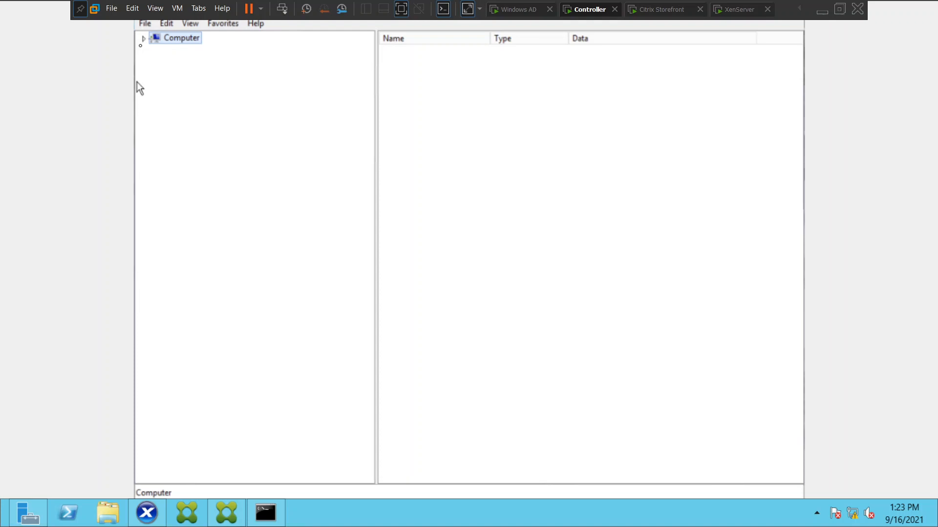
key(alt+f)
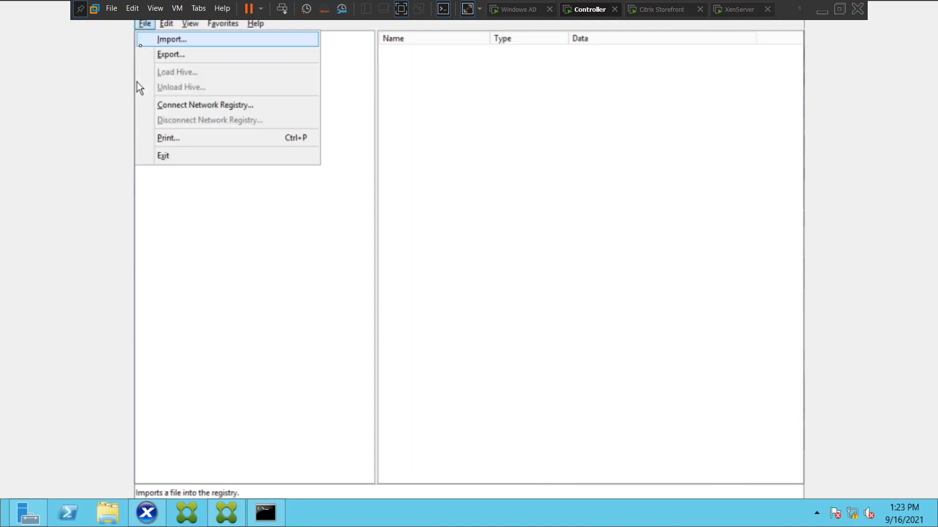
click(172, 157)
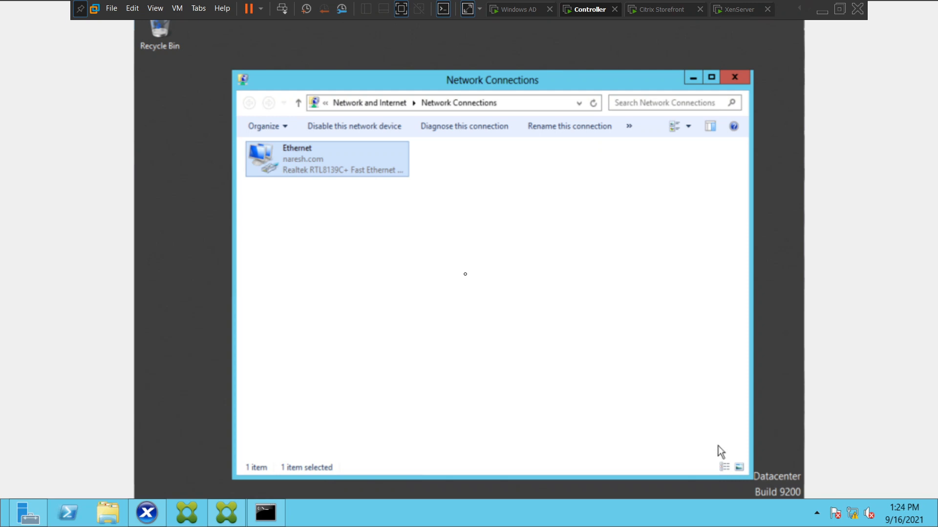
Step: Find and open the Services console on VDI03, maximize it, and sort the services by startup type
key(super+q)
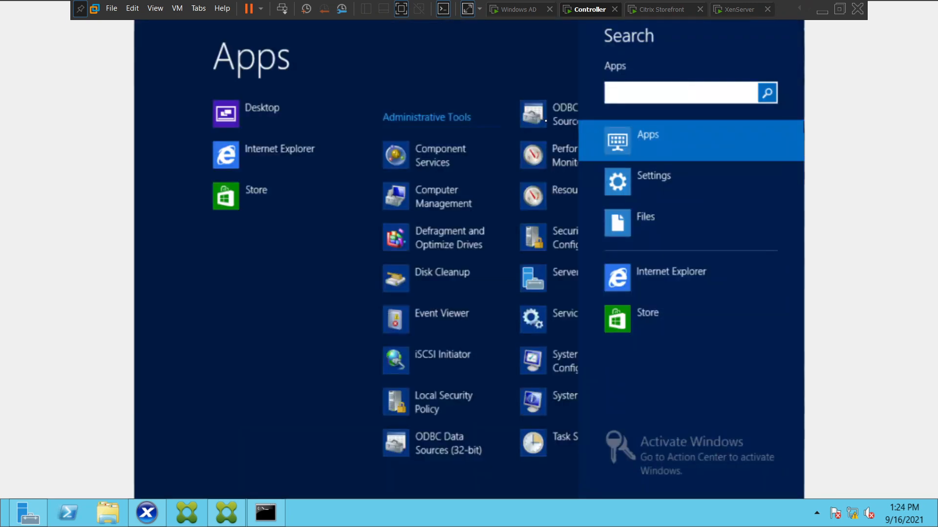
text(SERVICES)
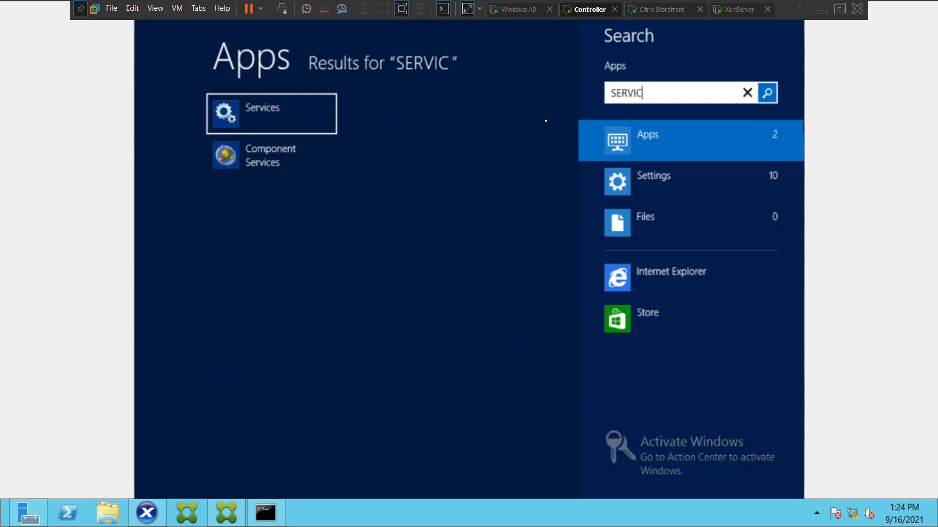
click(279, 130)
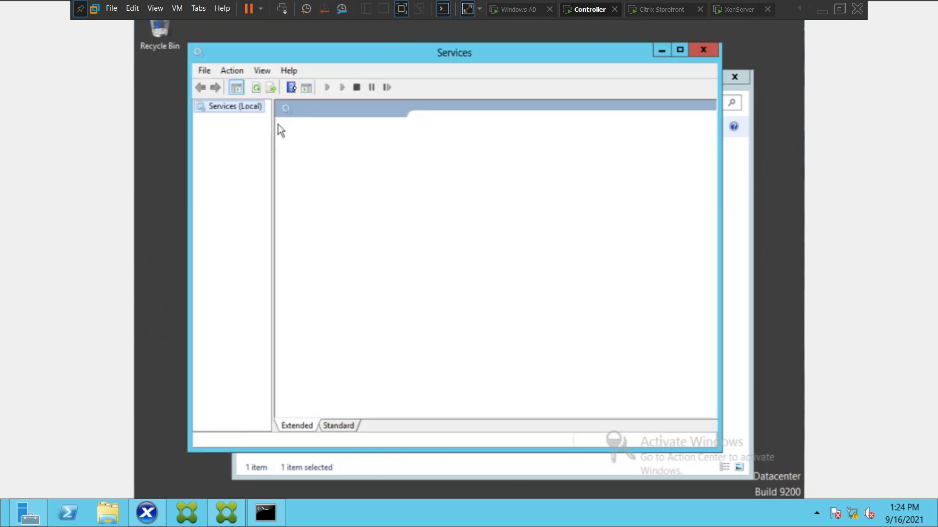
click(680, 49)
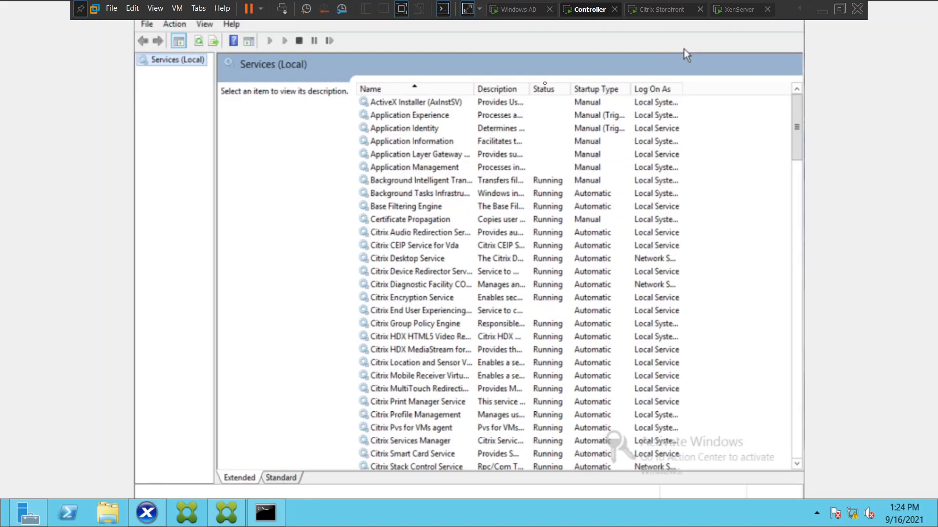
click(611, 89)
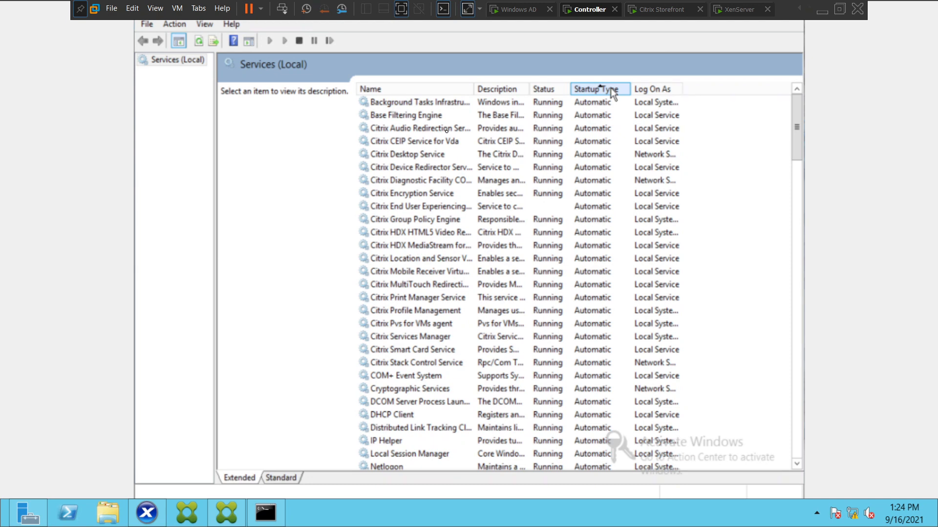
Step: Restart the Citrix Desktop Service on VDI03
click(541, 126)
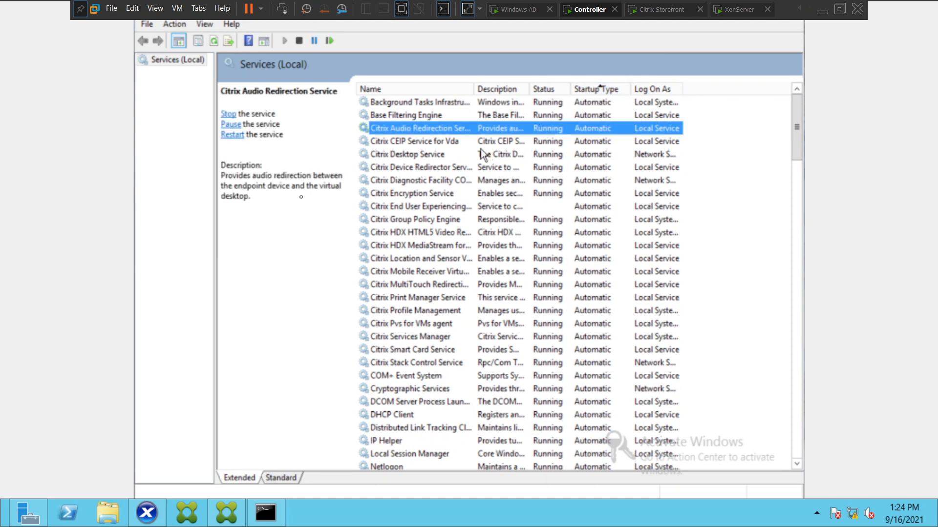
click(441, 154)
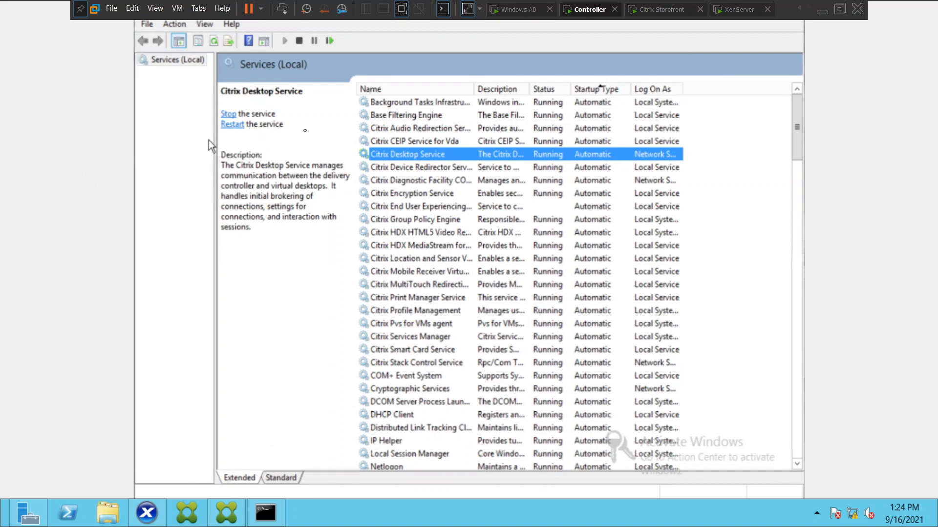
click(231, 126)
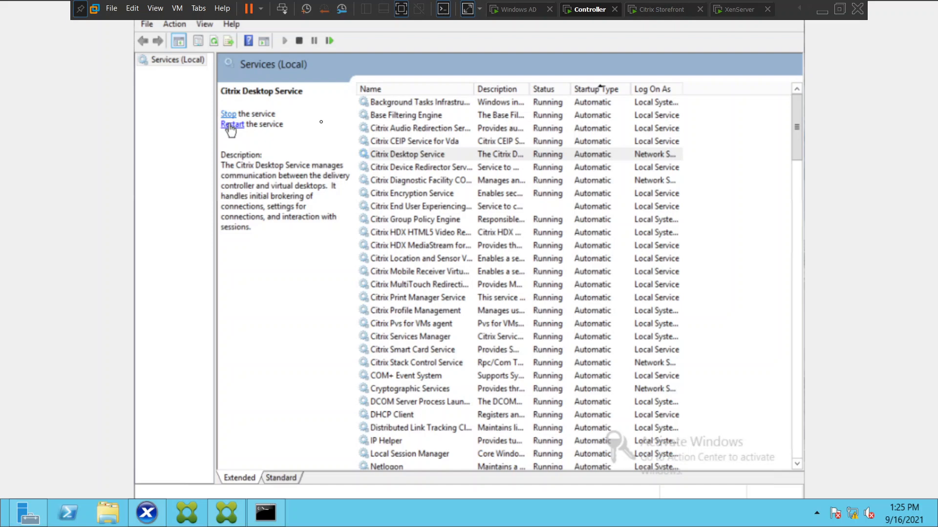
click(230, 125)
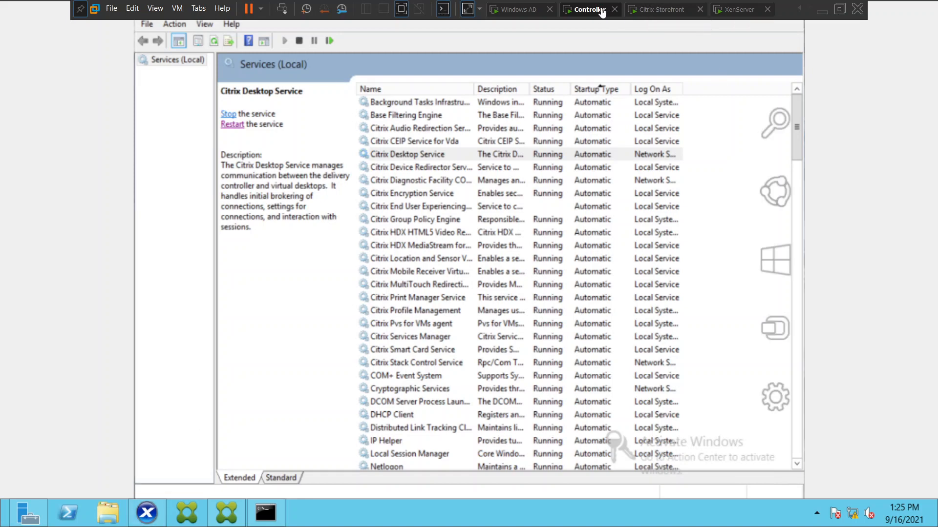
Step: Switch to Citrix Studio and refresh the machine search to check VDI03's registration state and session count
click(238, 521)
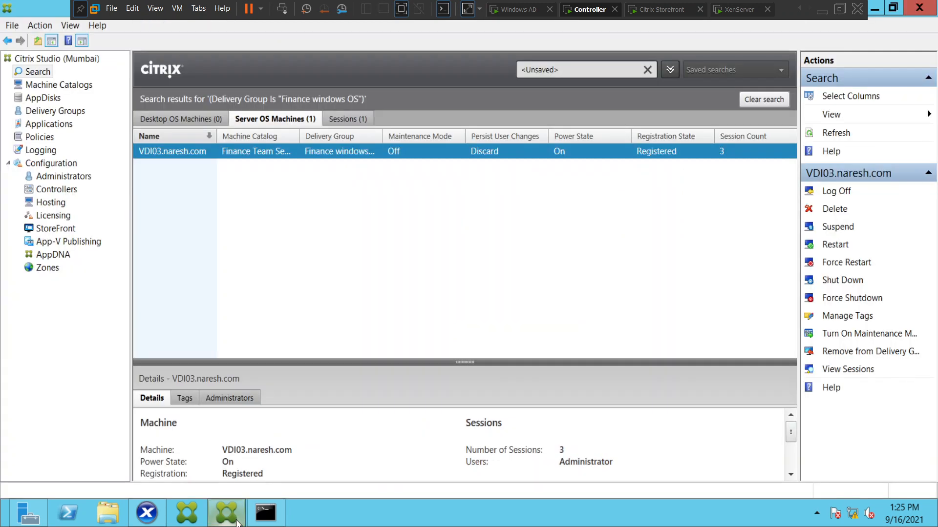
click(830, 140)
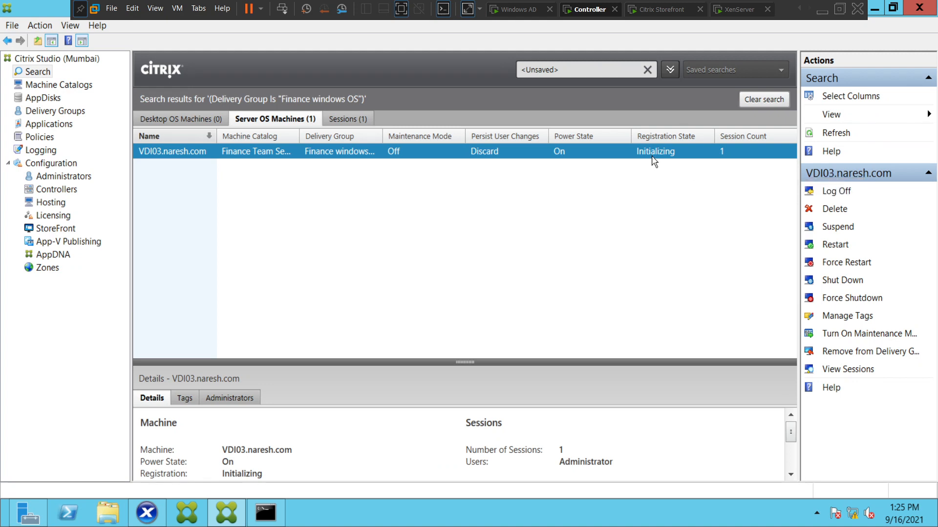
click(839, 139)
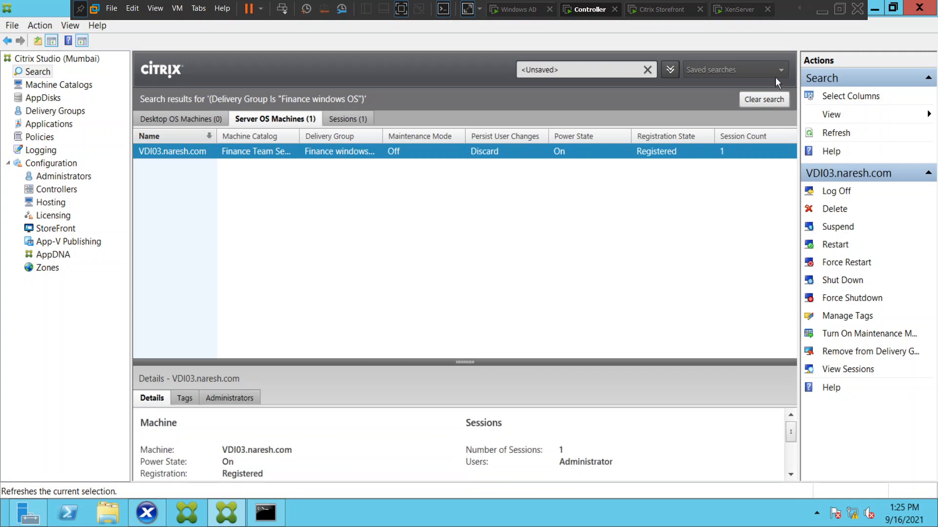
Step: Switch to the Citrix Storefront machine and log on to Citrix Receiver as the domain administrator with the account password
click(670, 14)
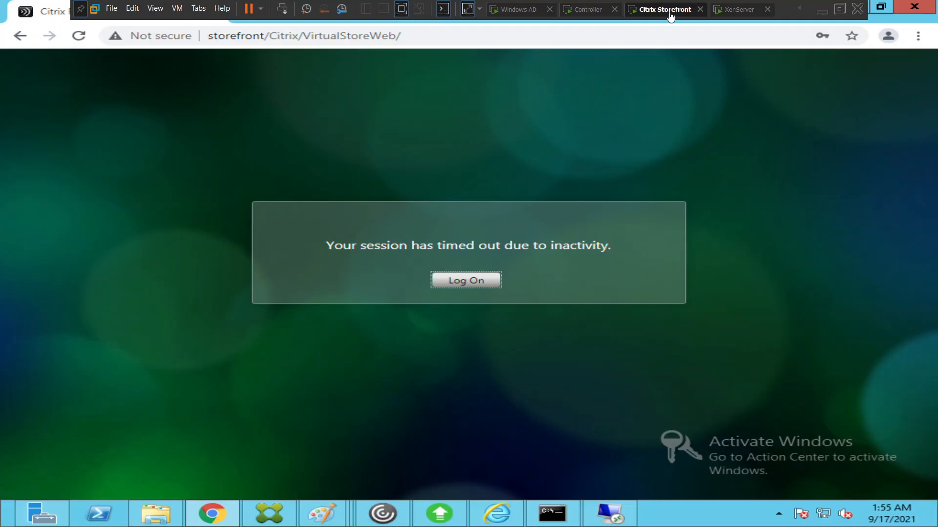
click(485, 282)
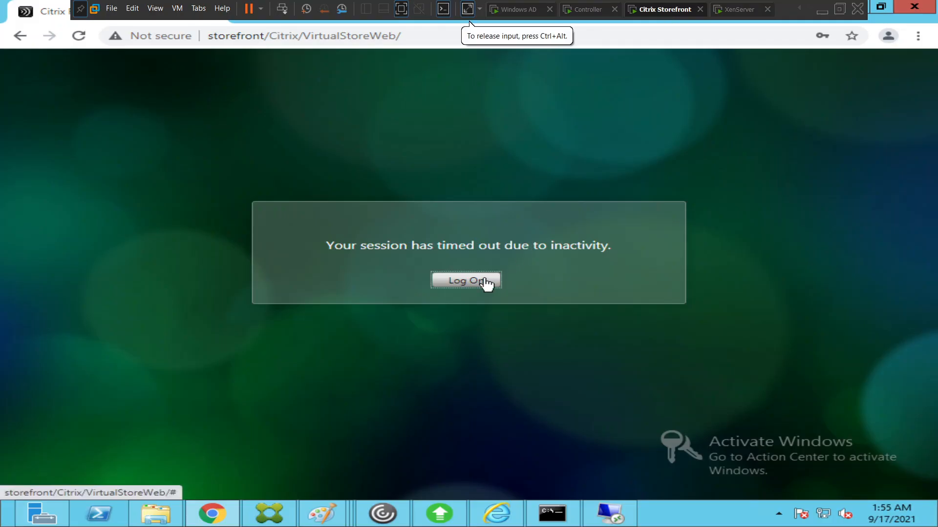
click(460, 281)
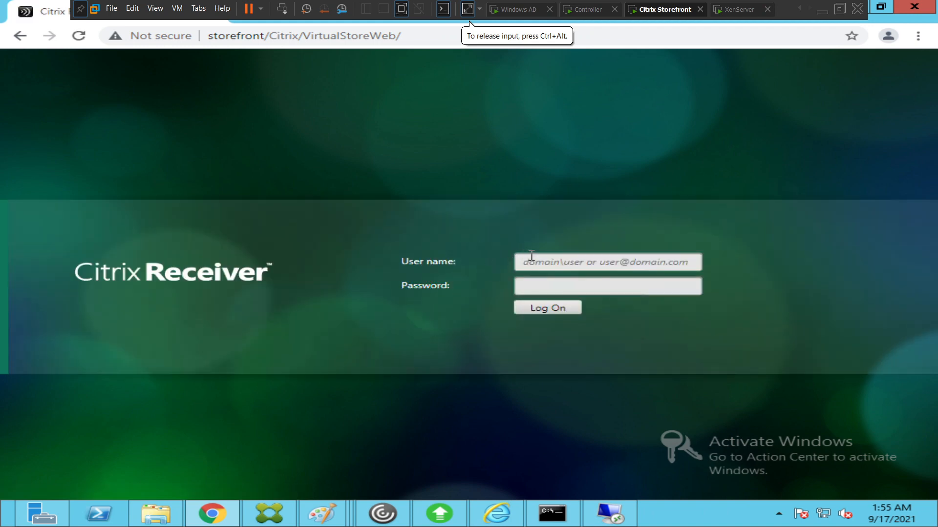
text(naresh)
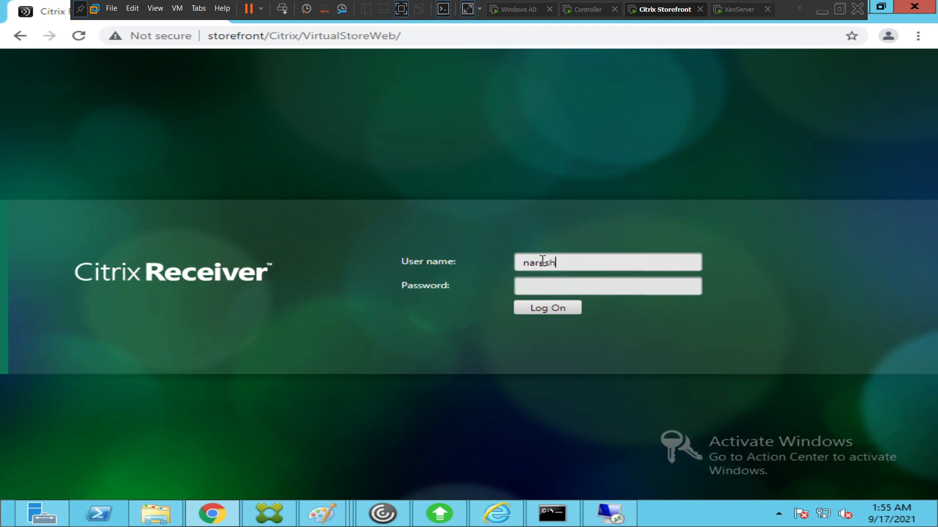
text(.com\administrator)
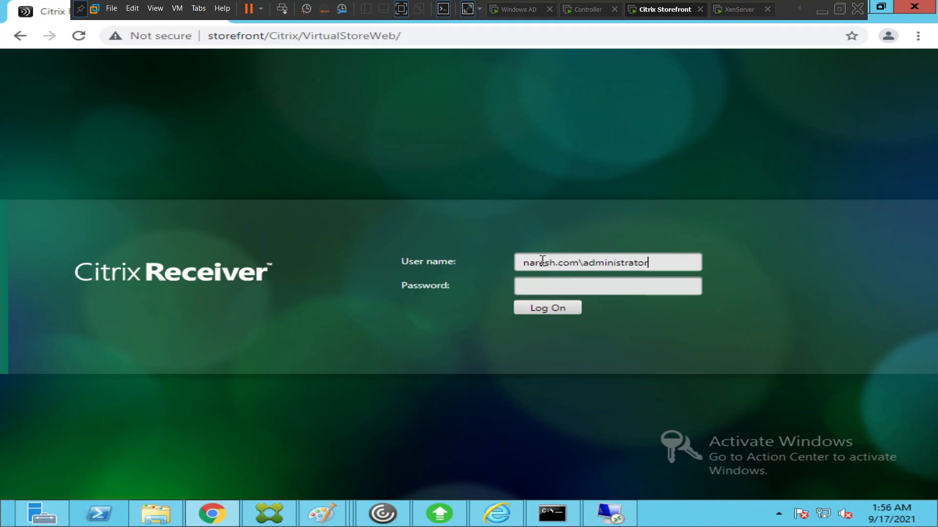
key(Tab)
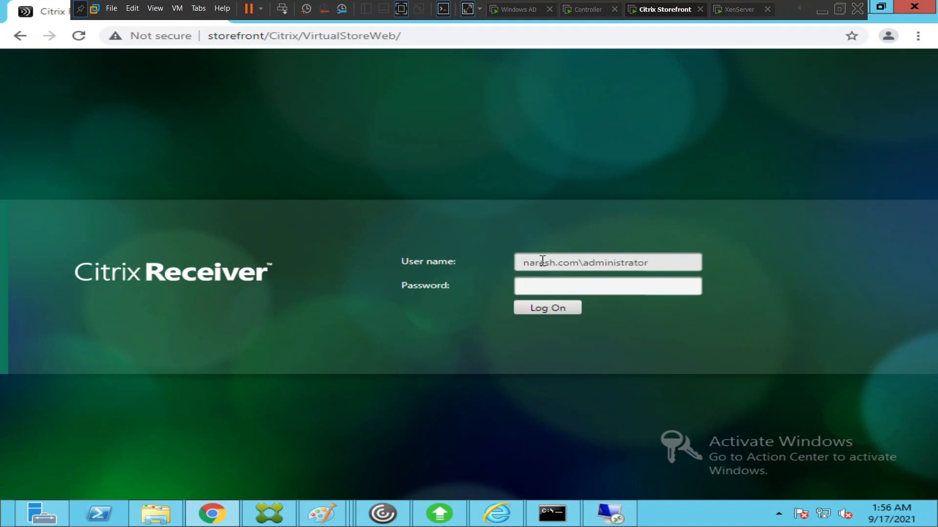
text(***********)
click(565, 313)
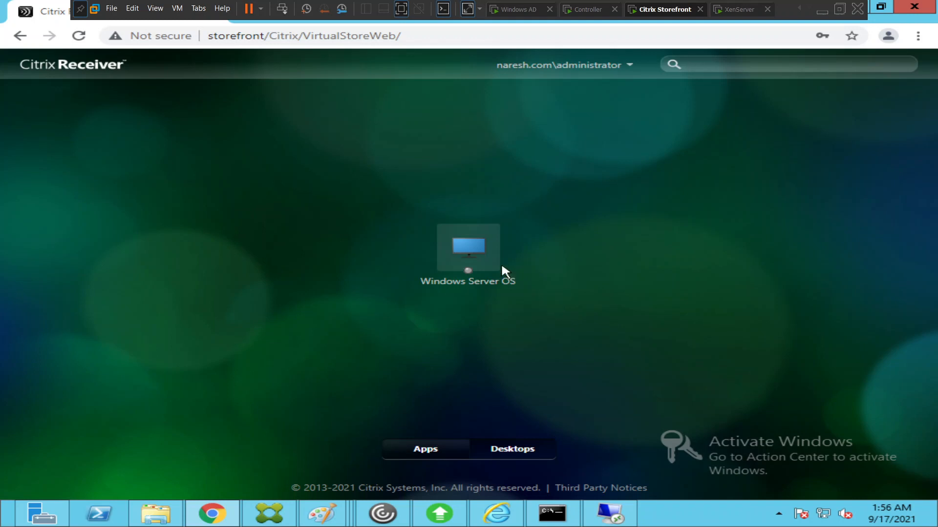
Step: Launch the Windows Server OS desktop through Citrix Receiver Launcher, and sign out of its session
click(472, 255)
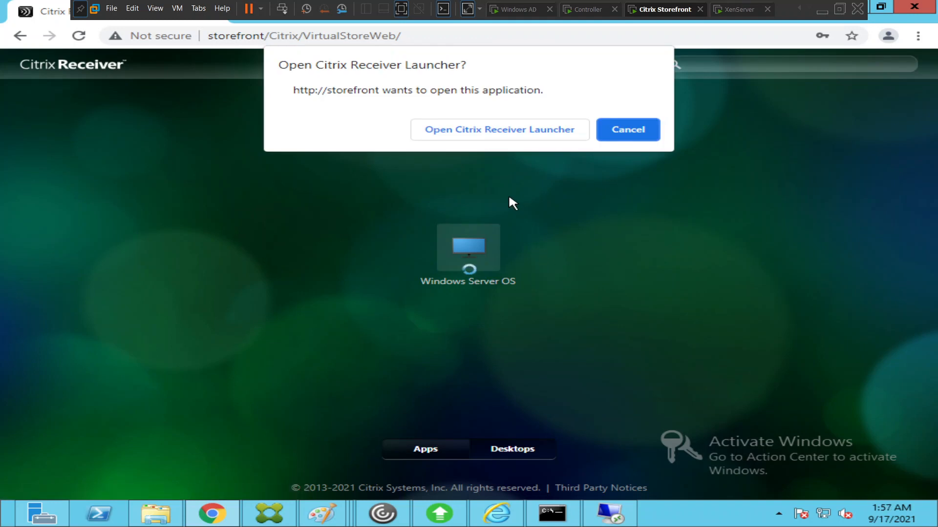
click(489, 131)
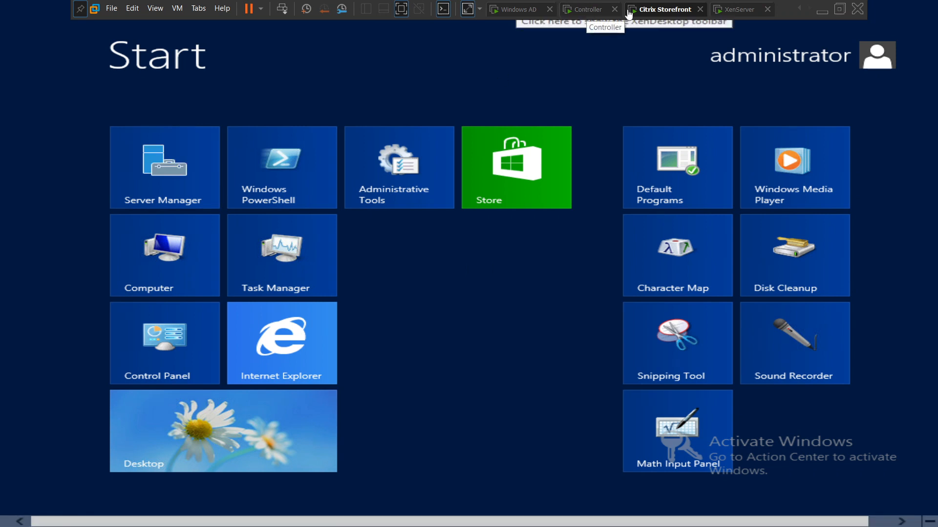
click(595, 12)
click(649, 13)
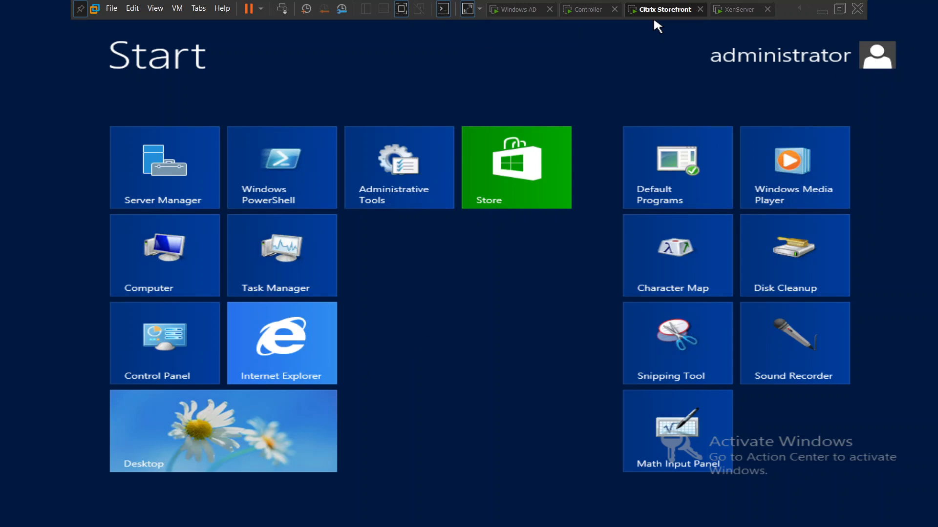
click(877, 63)
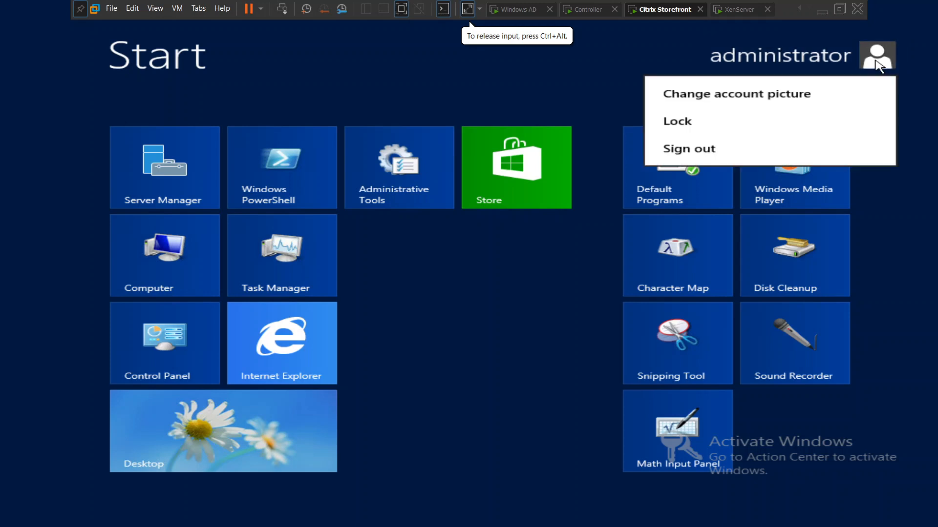
click(711, 149)
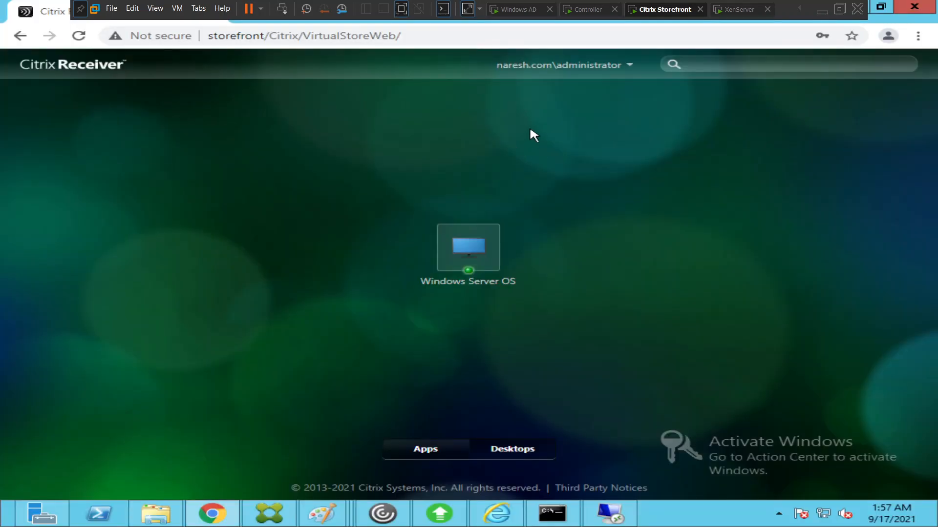
Step: Launch the published Mspaint app through Citrix Receiver Launcher and minimize its window
click(440, 450)
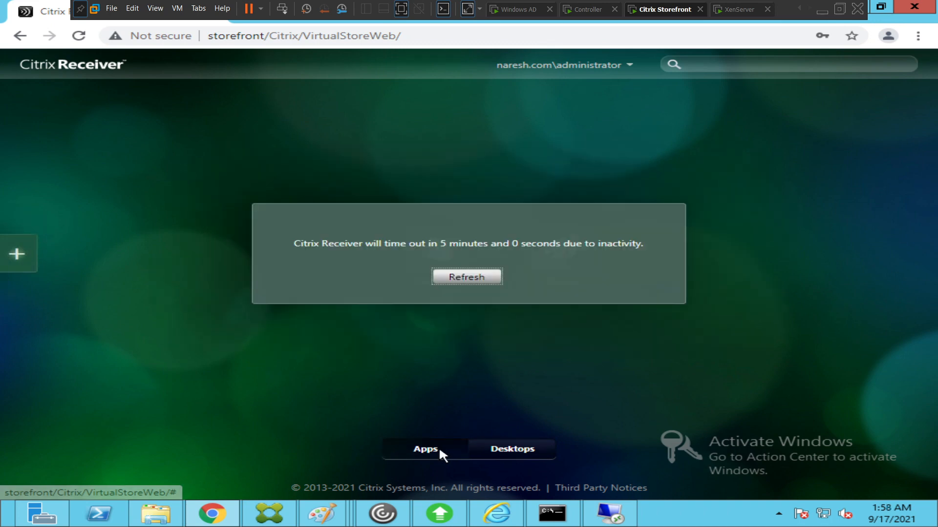
click(482, 281)
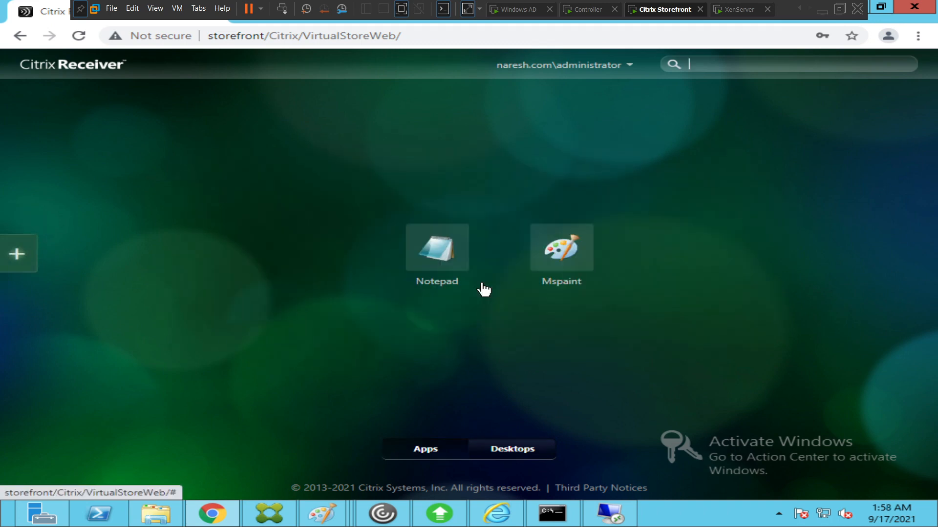
click(558, 269)
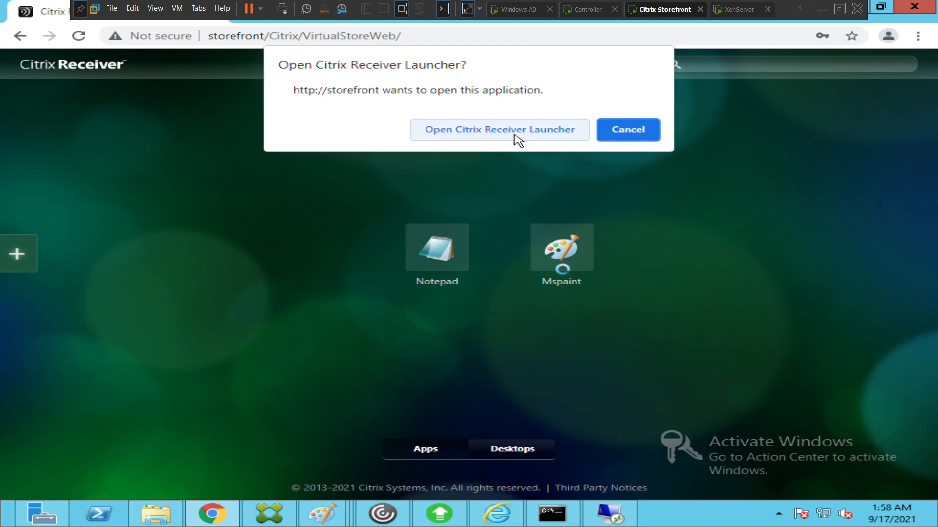
click(499, 130)
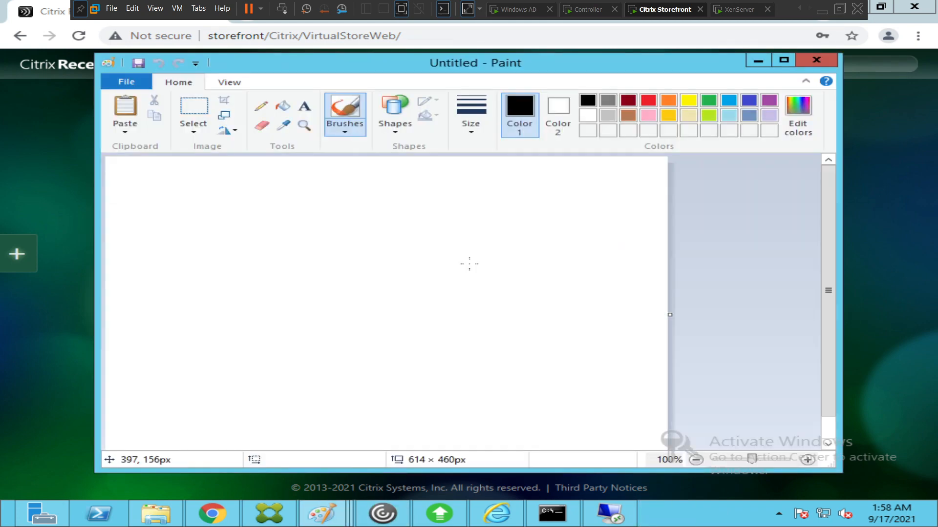
click(758, 62)
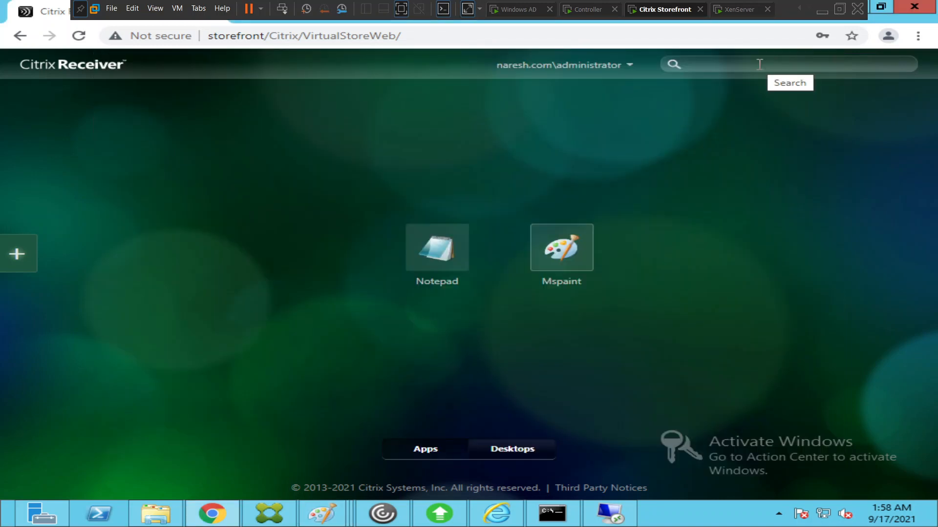
Step: Log the administrator off Citrix Receiver and log on as the domain's citrixuser account with its password
click(624, 70)
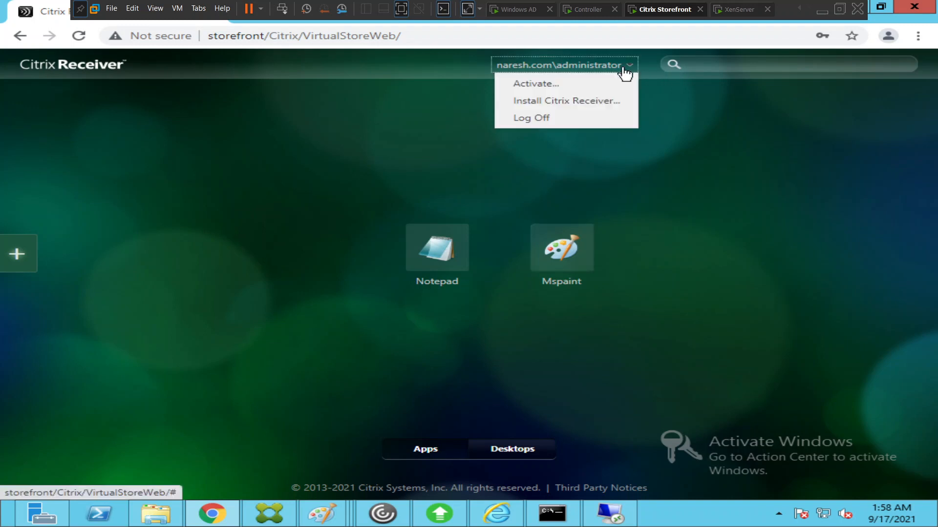
click(553, 120)
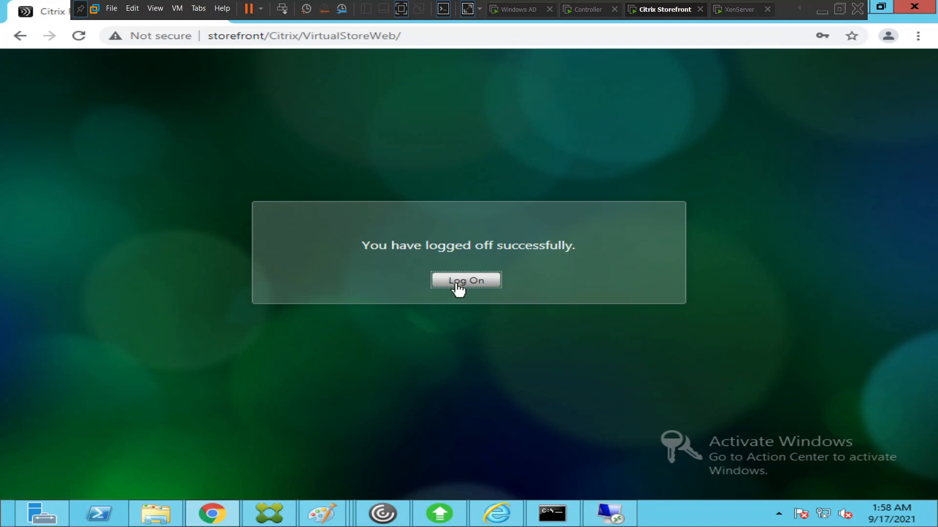
click(457, 281)
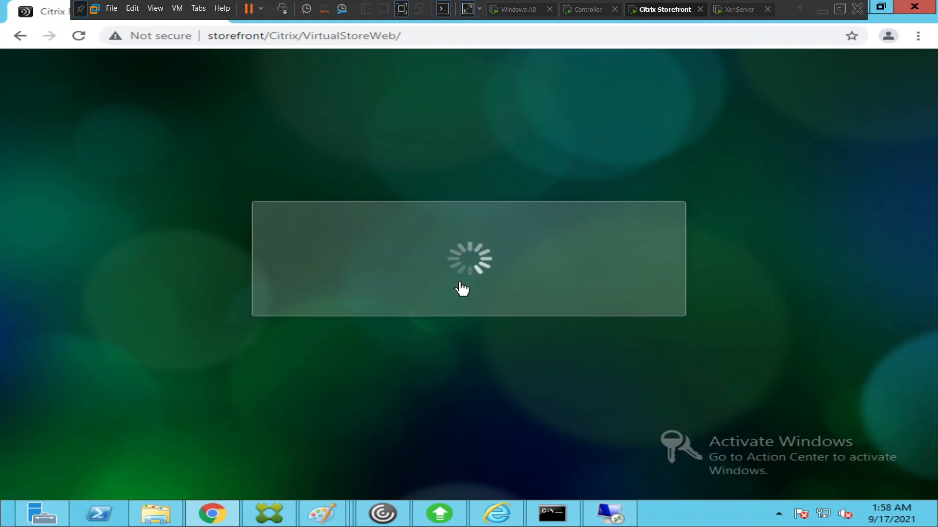
text(na)
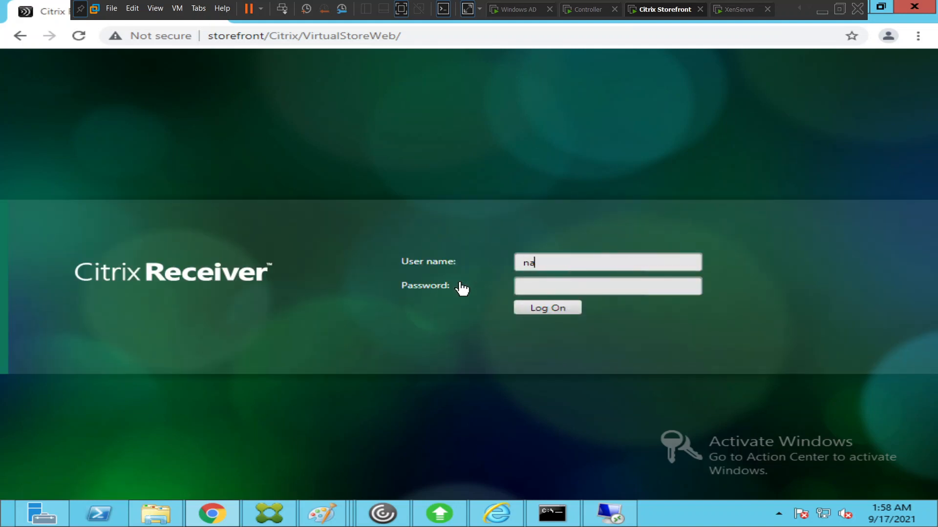
text(resh.com\citrixuser)
key(Tab)
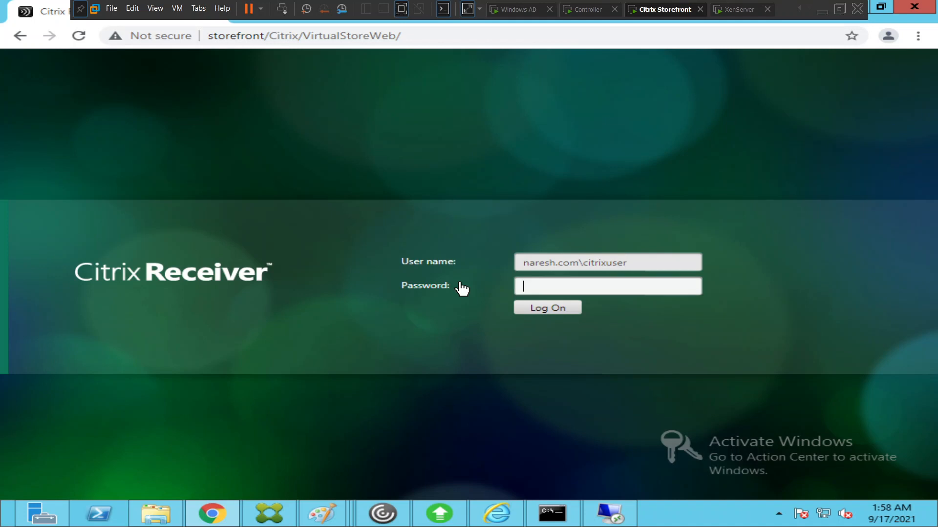
text(****)
key(BackSpace)
key(BackSpace)
key(BackSpace)
key(BackSpace)
text(********)
click(542, 313)
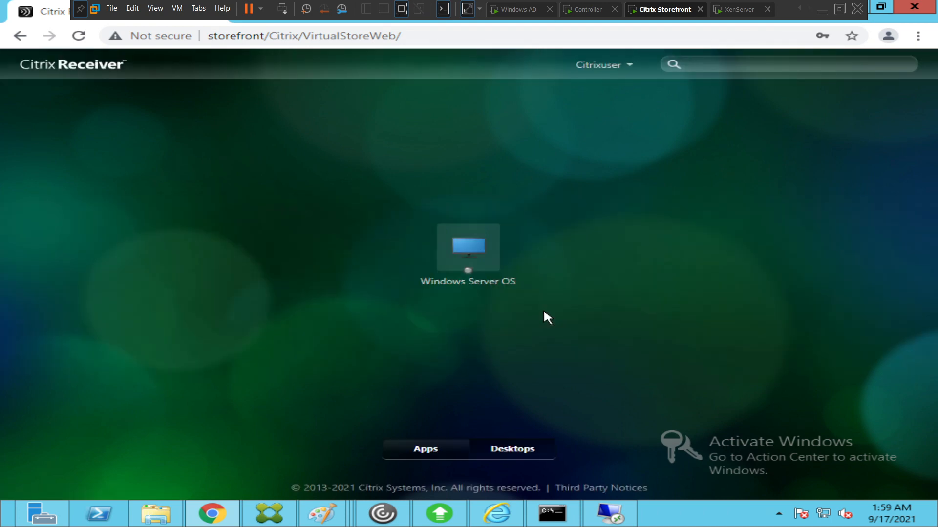
Step: Try to launch the published Cmd app as citrixuser, dismiss the Windows sign-in notice, and return to the published desktops
click(443, 452)
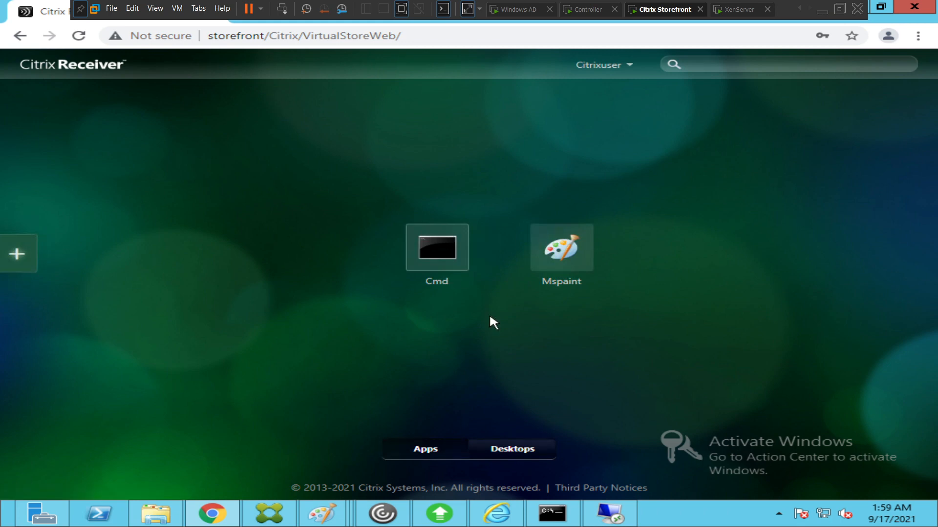
click(448, 259)
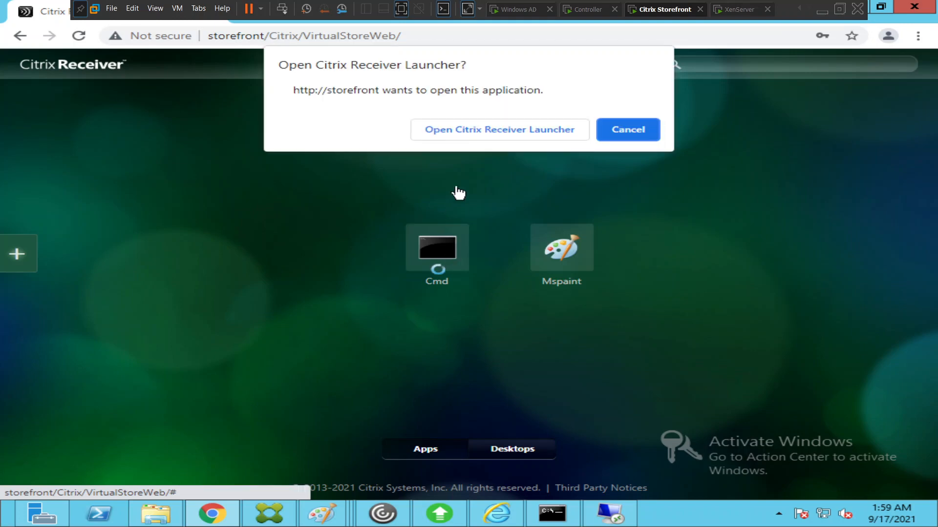
click(464, 132)
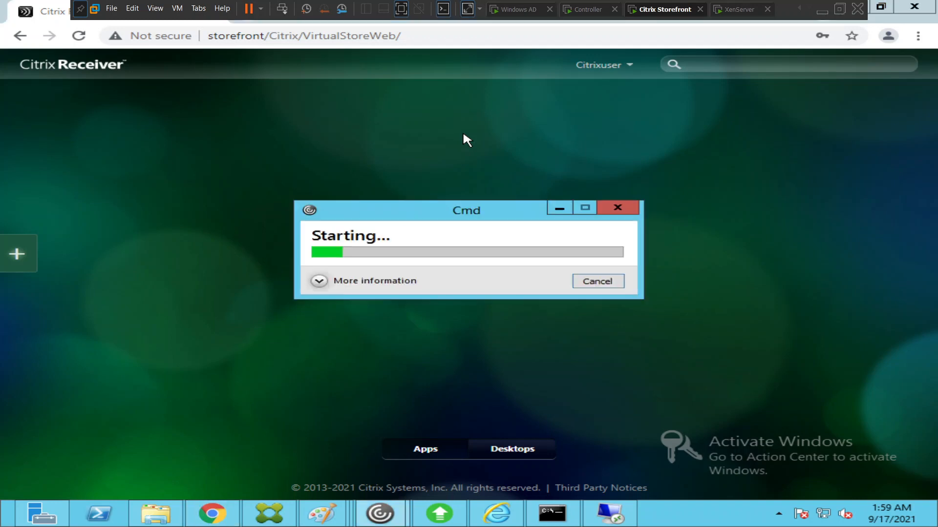
click(366, 283)
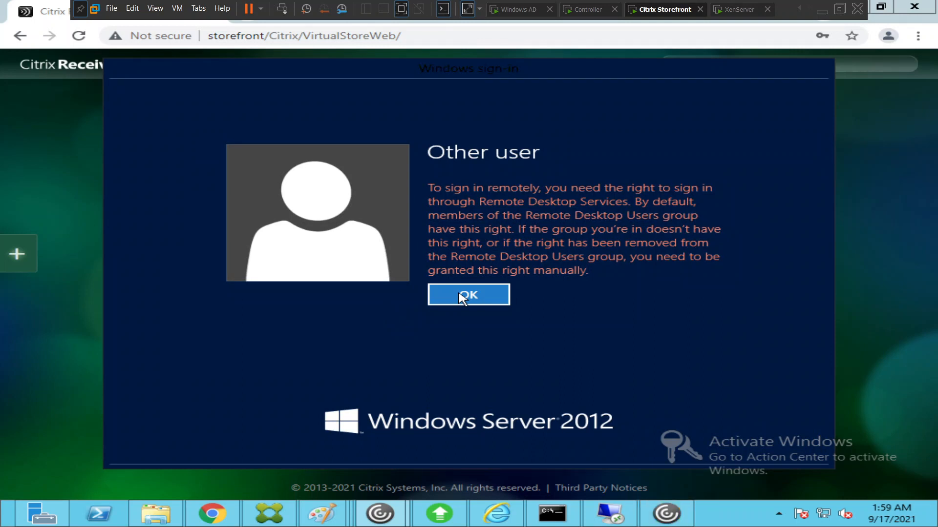
click(462, 297)
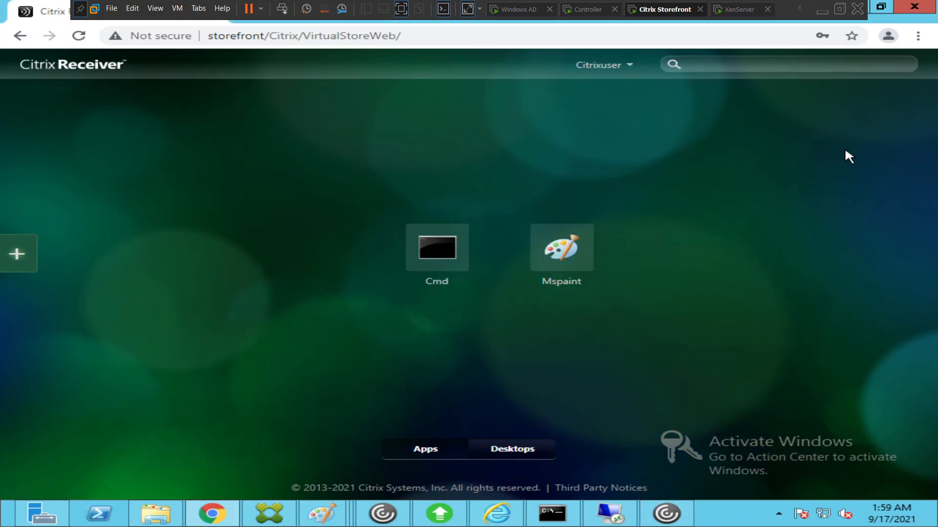
click(524, 450)
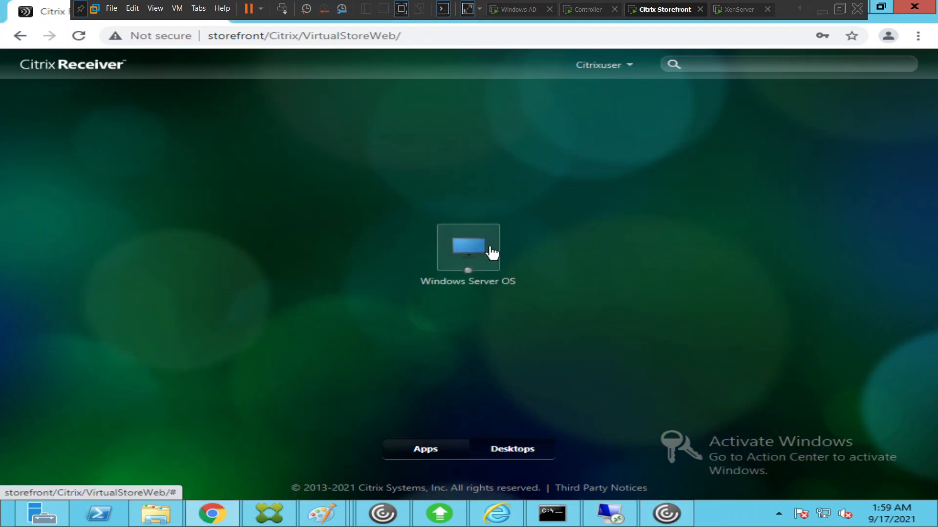
Step: Log citrixuser off Citrix Receiver and return to its logon form
click(597, 68)
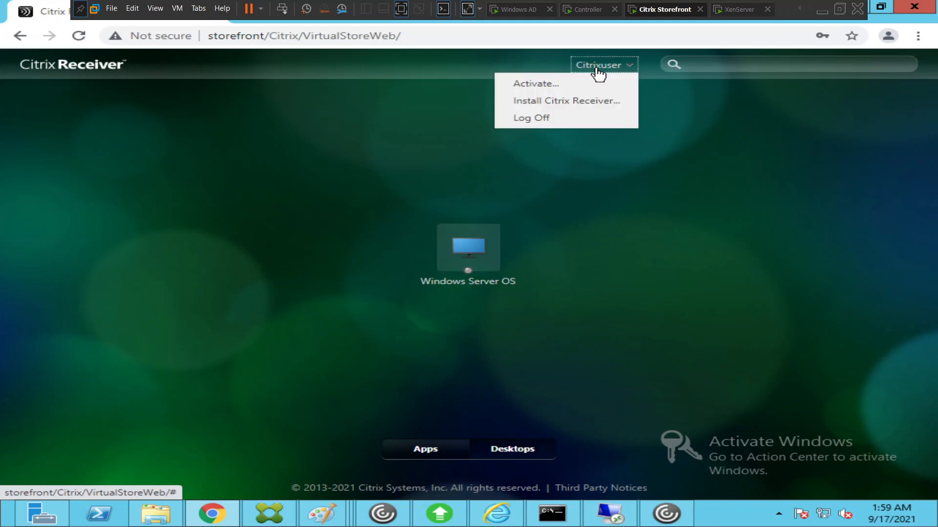
click(554, 118)
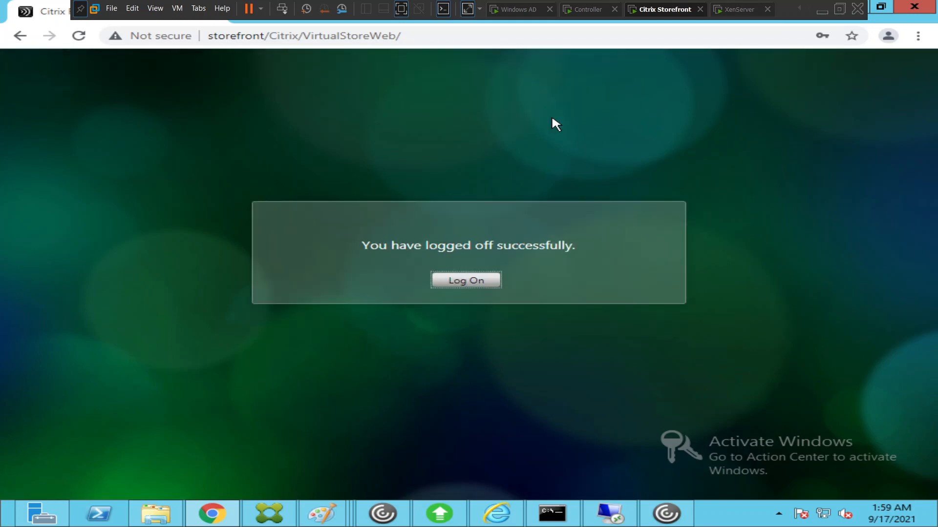
click(482, 286)
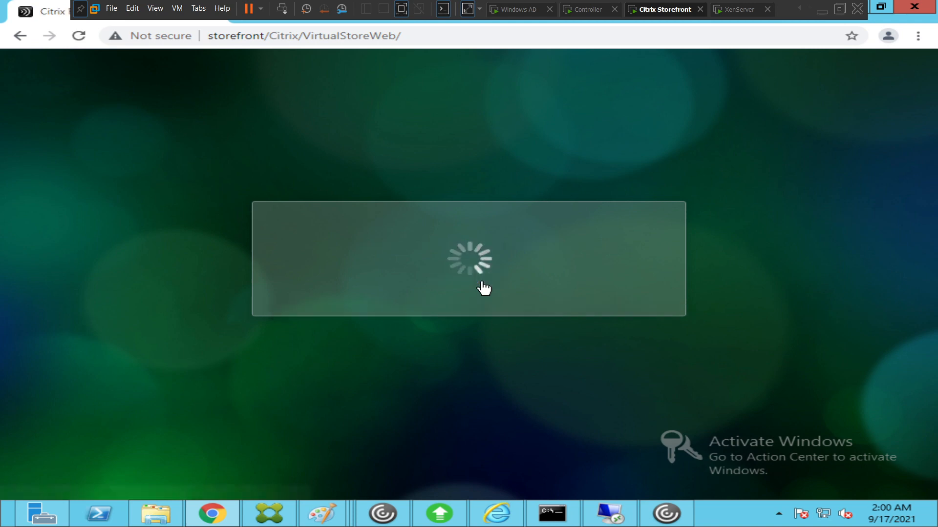
Step: Try to log on to Citrix Receiver as the domain's administrator account, entering its user name and re-entering the account password
text(na)
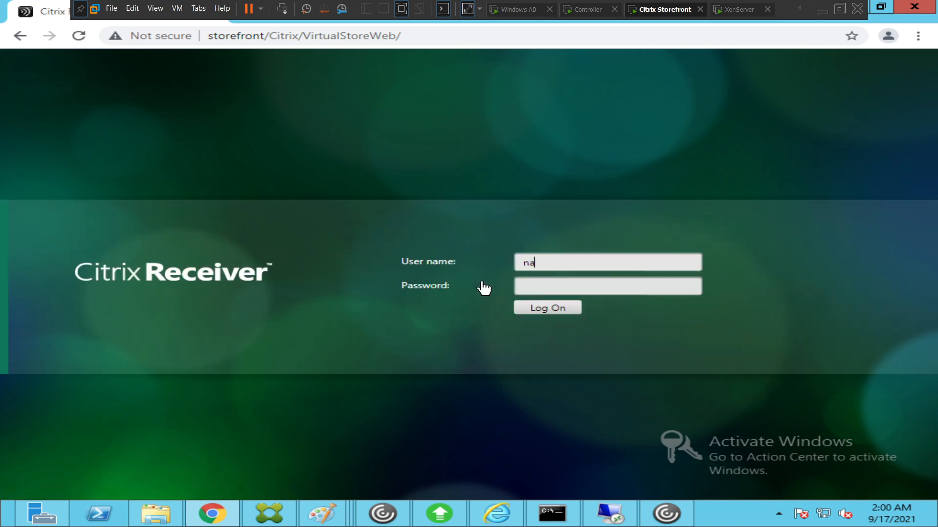
text(resh.com\administ)
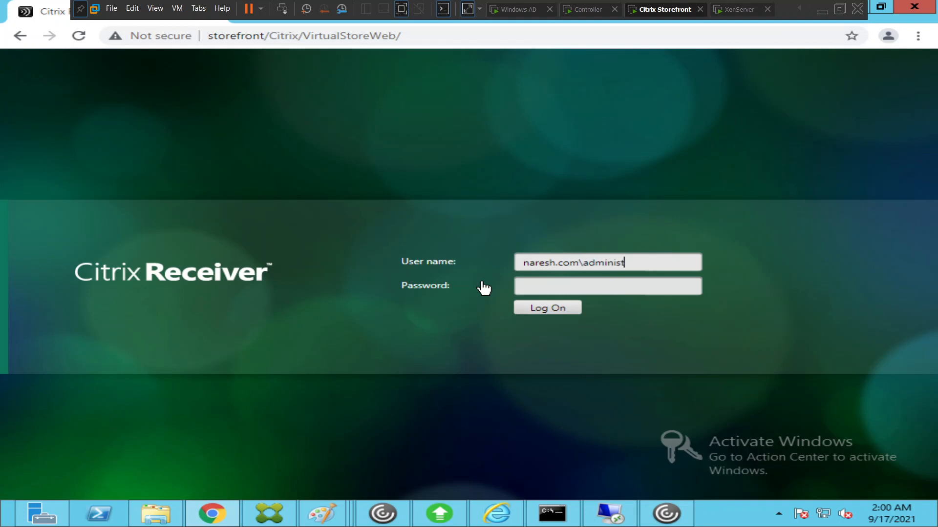
text(rator)
key(Tab)
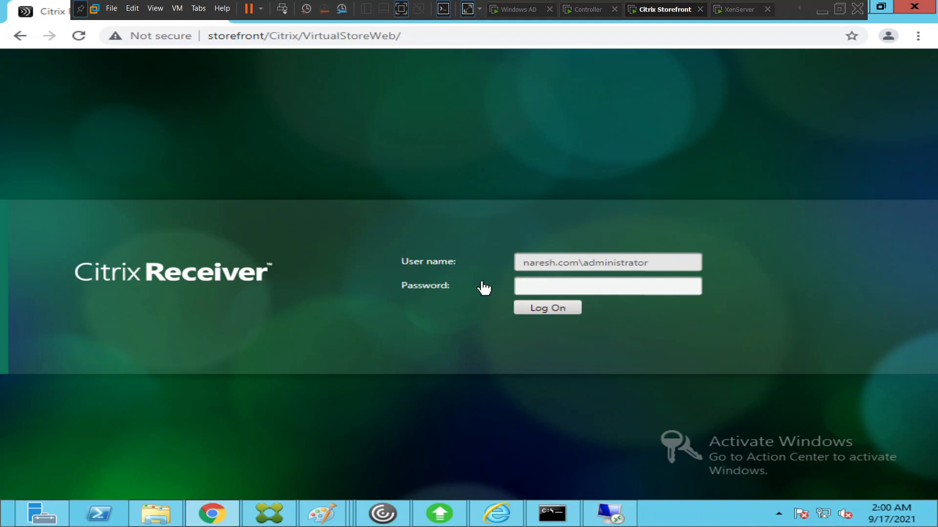
text(•••••)
key(BackSpace)
key(BackSpace)
key(BackSpace)
key(BackSpace)
key(BackSpace)
text(•••••••••••)
key(Return)
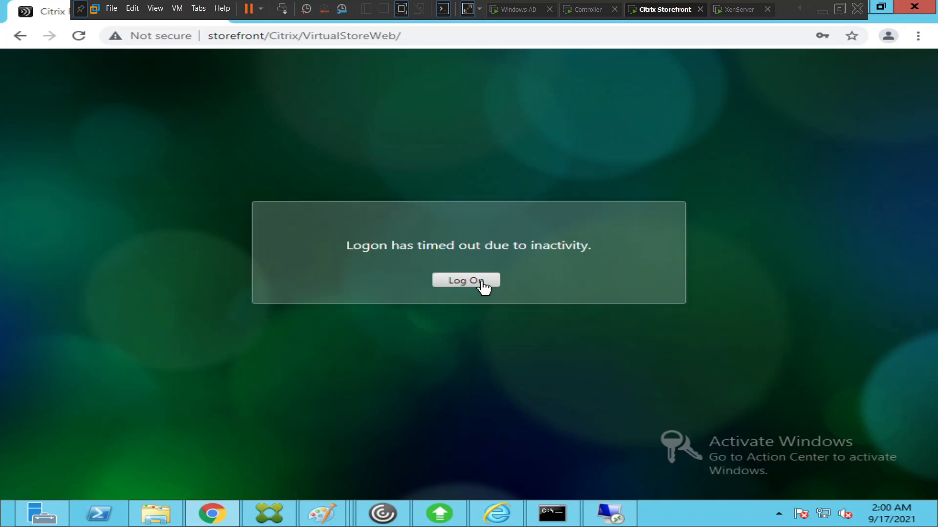
Step: Reopen the Citrix Receiver logon form and log on as the domain's administrator with the account password
click(481, 282)
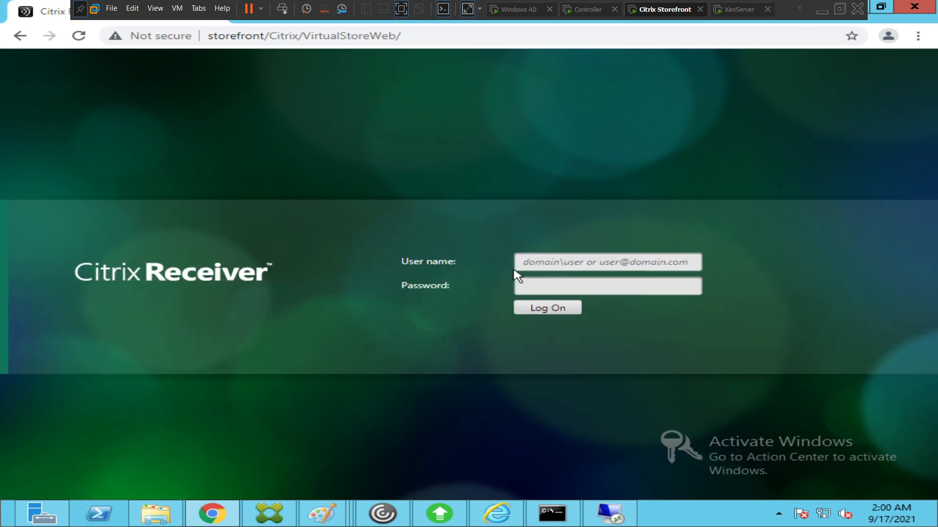
click(516, 268)
text(naresh.com)
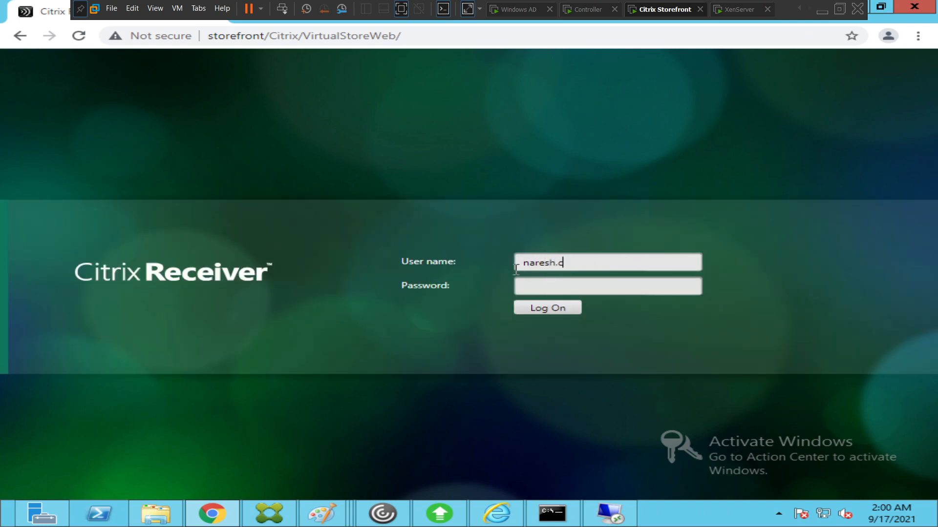
text(dministrator)
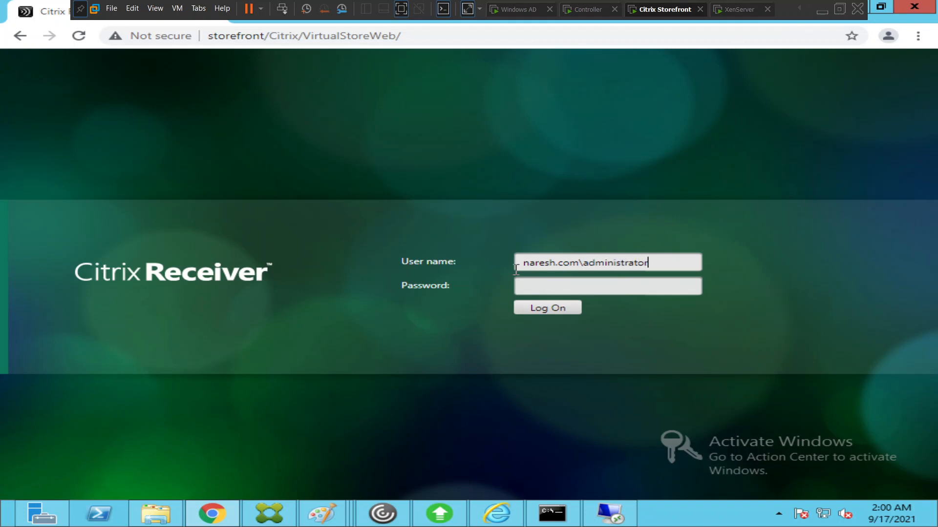
key(Tab)
text(••••••)
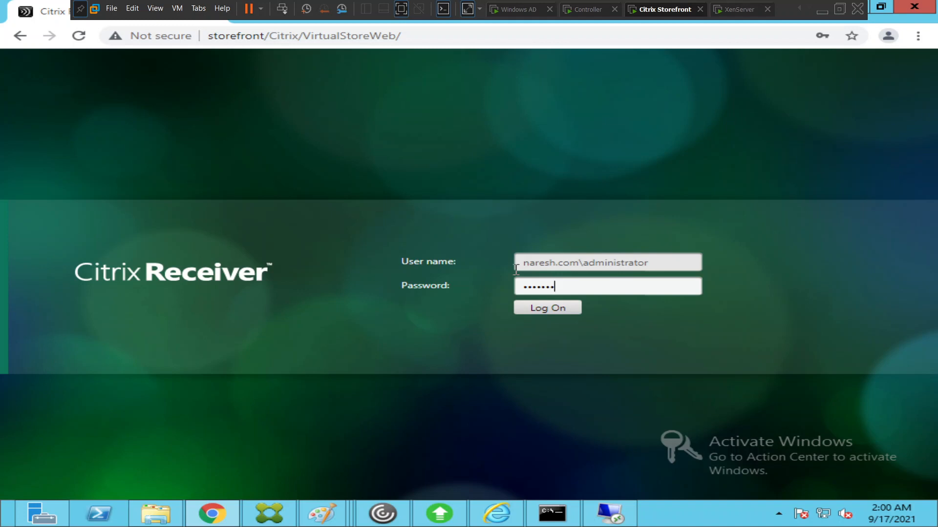
key(Return)
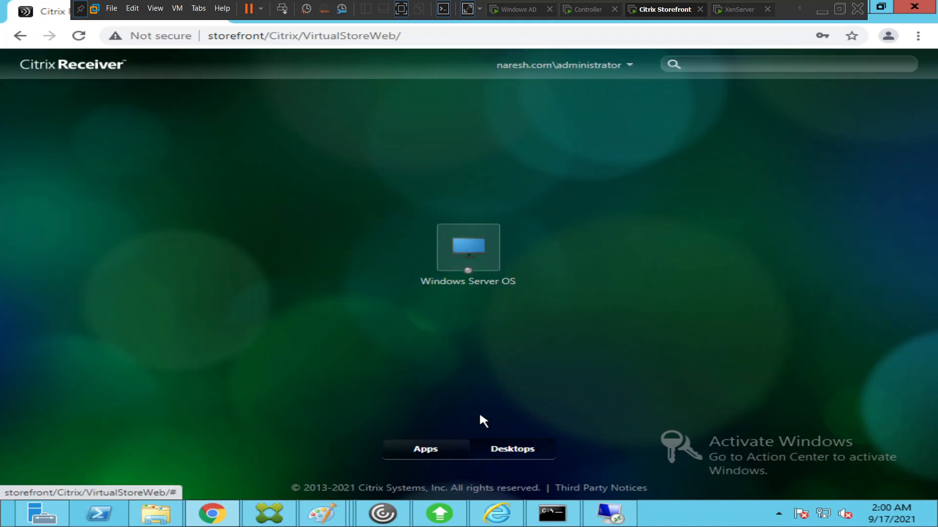
Step: Add Cmd from All Apps to the published apps and allow Citrix Receiver Launcher to reopen the Mspaint session
click(459, 452)
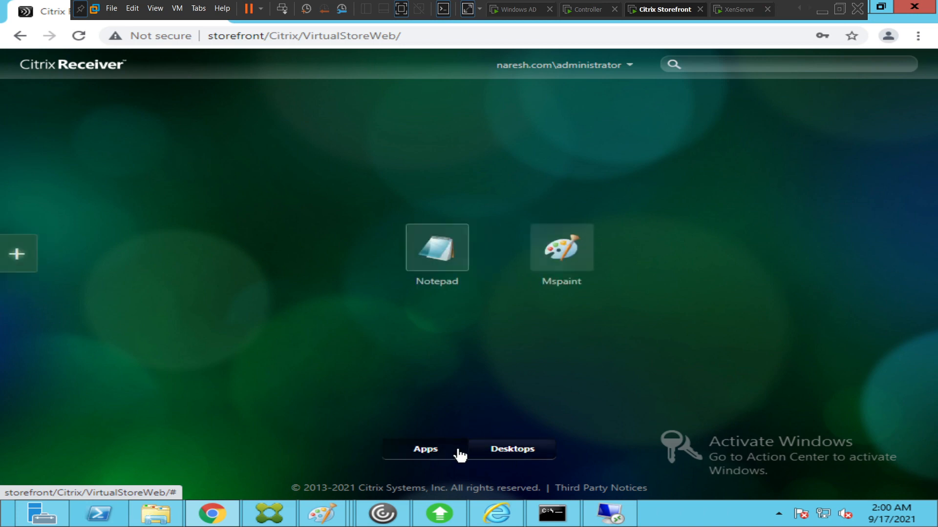
click(17, 254)
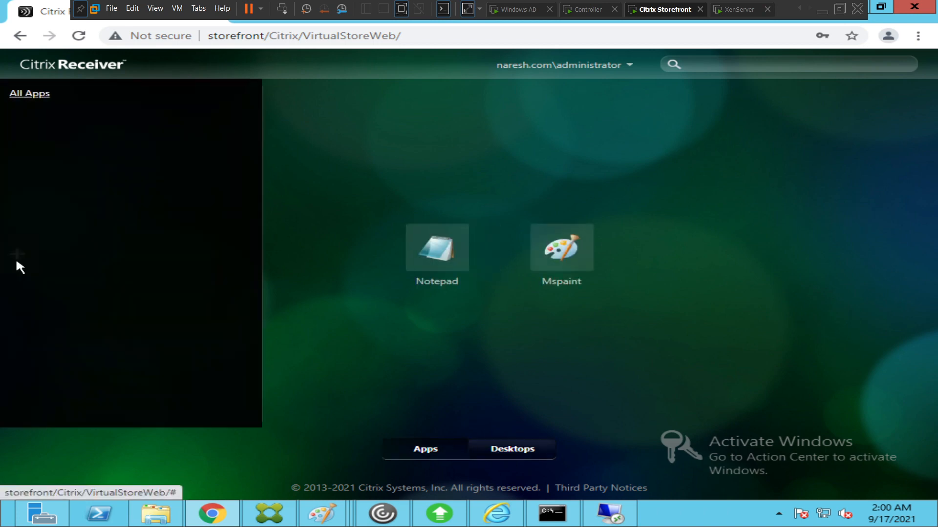
click(42, 98)
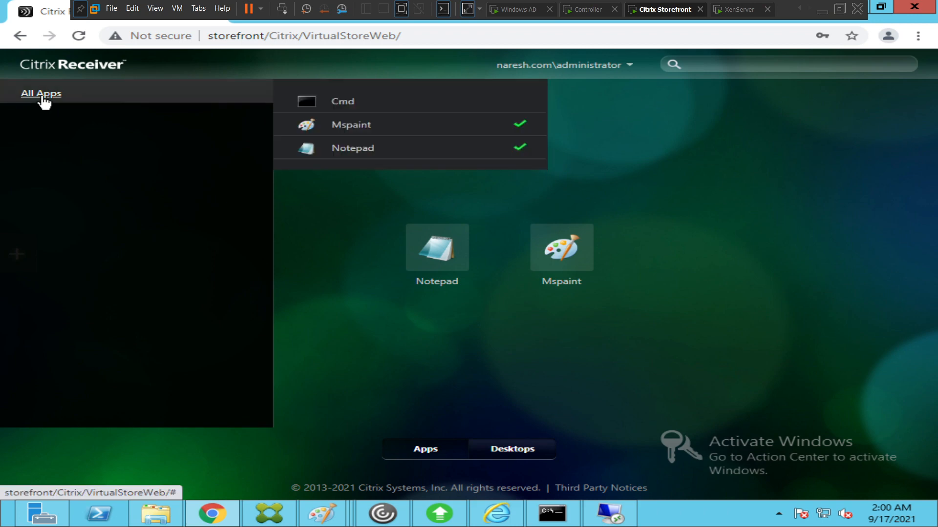
click(333, 104)
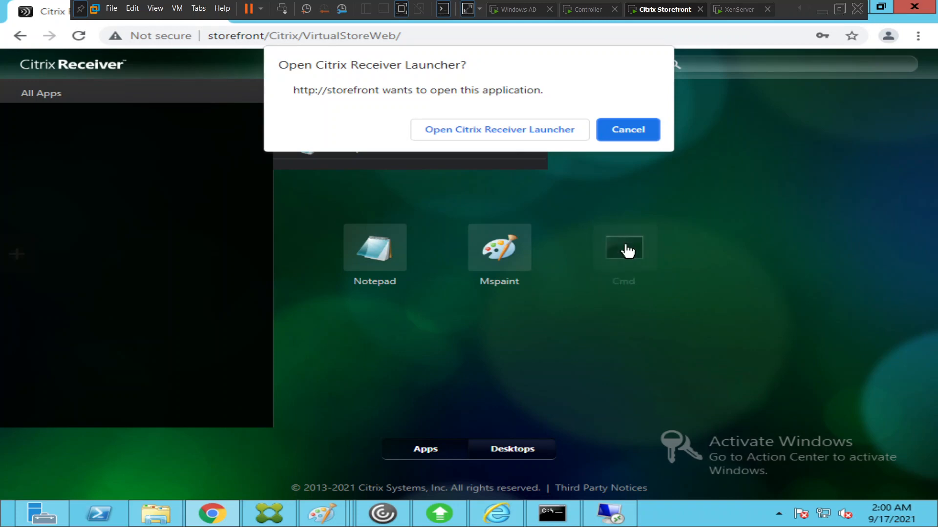
click(513, 130)
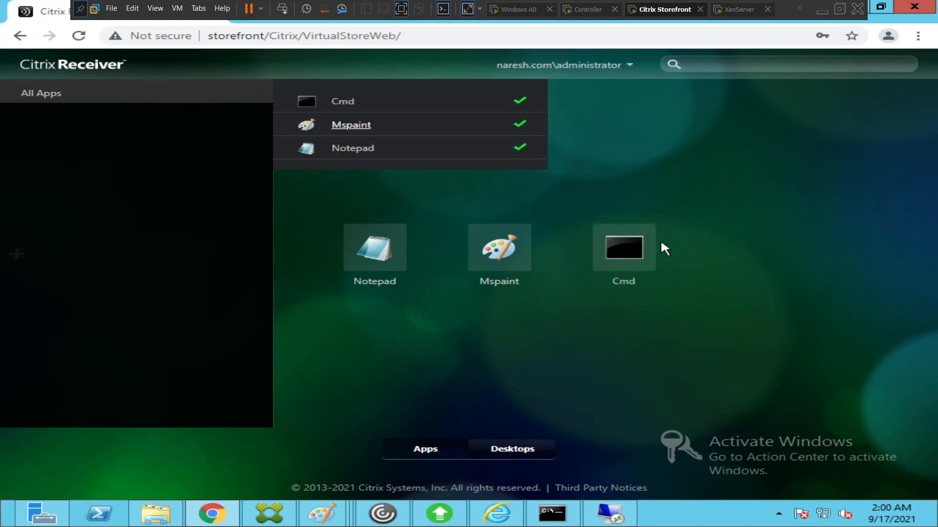
Step: Launch the published Cmd app through Citrix Receiver Launcher, expanding the details of Mspaint's startup meanwhile
click(630, 257)
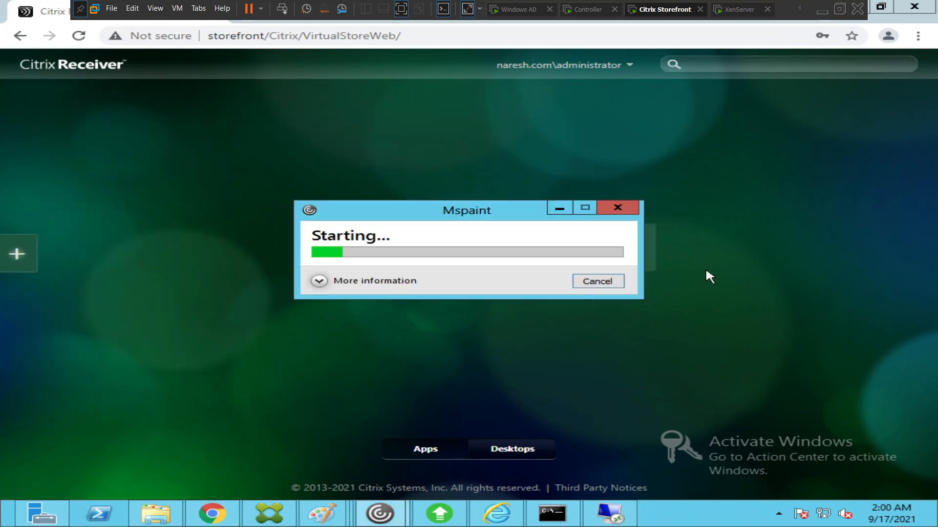
click(366, 284)
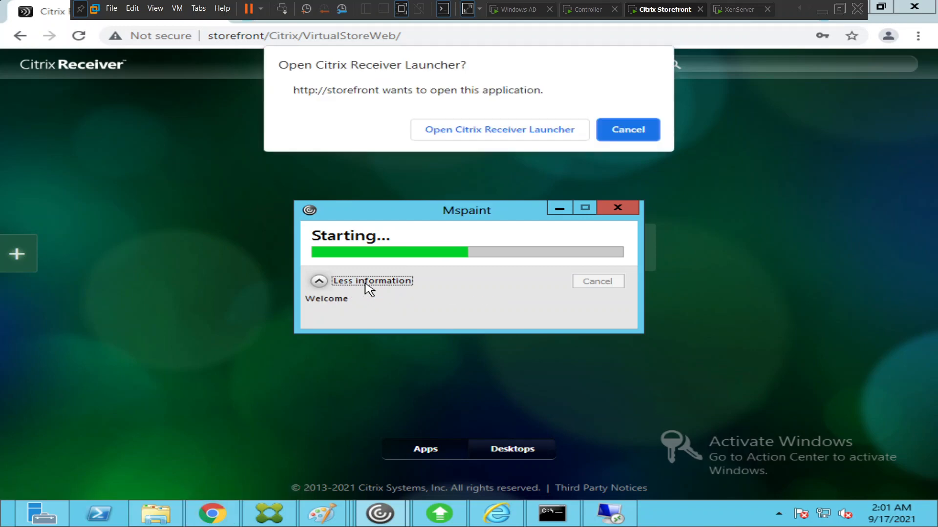
click(469, 131)
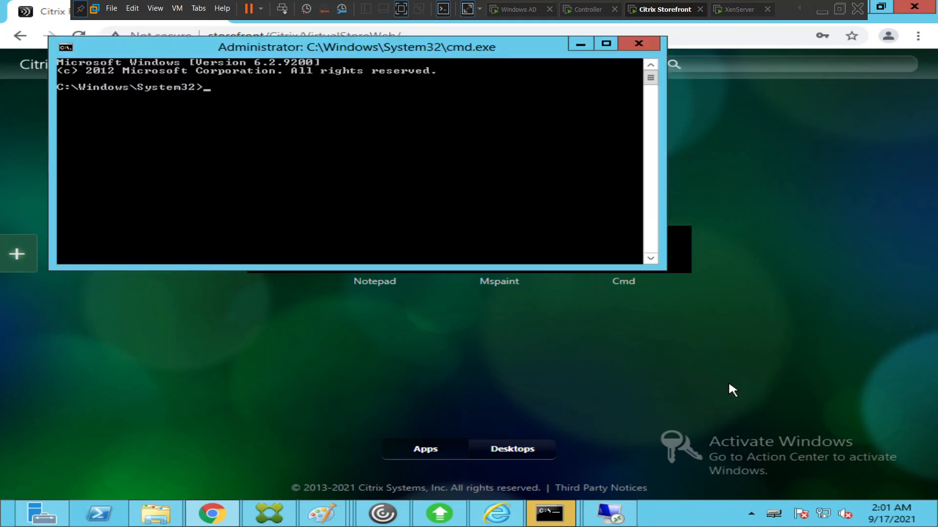
Step: Examine the active server connection and its running applications in Citrix Connection Center, and close it
click(751, 514)
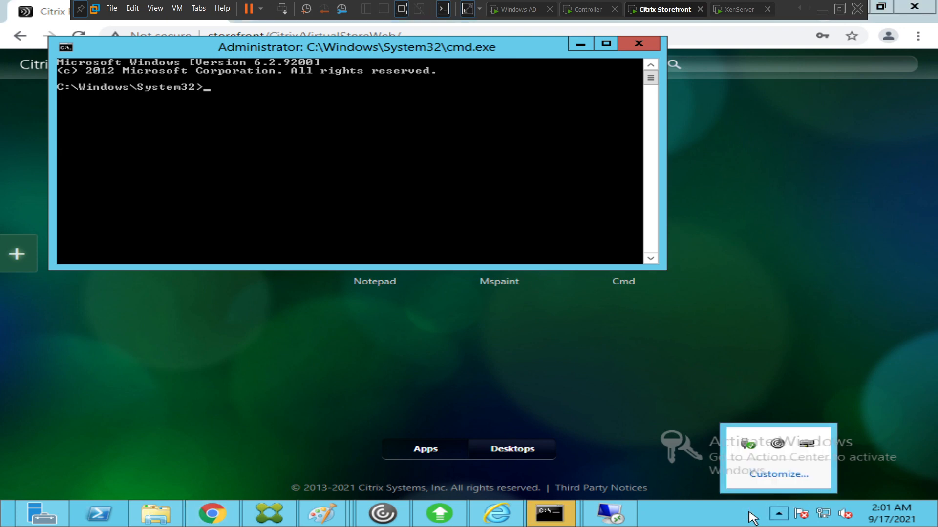
right_click(778, 444)
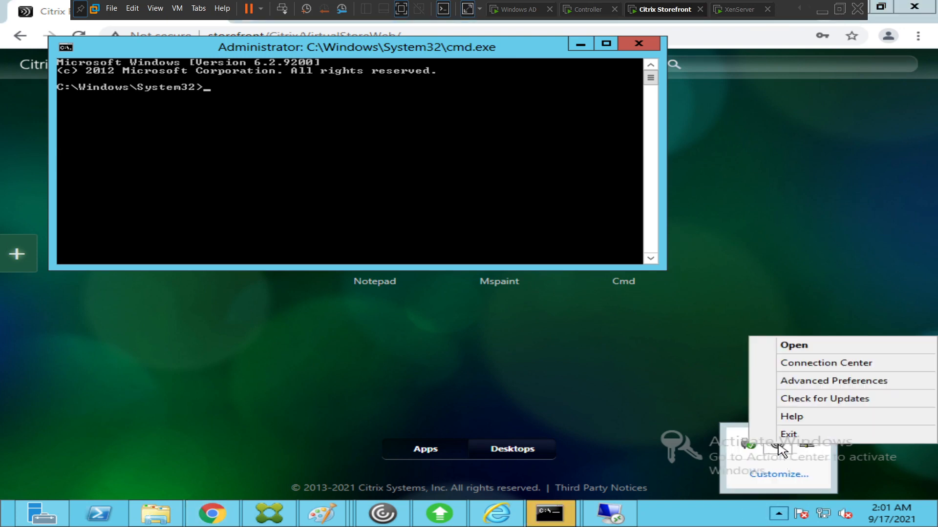
click(803, 364)
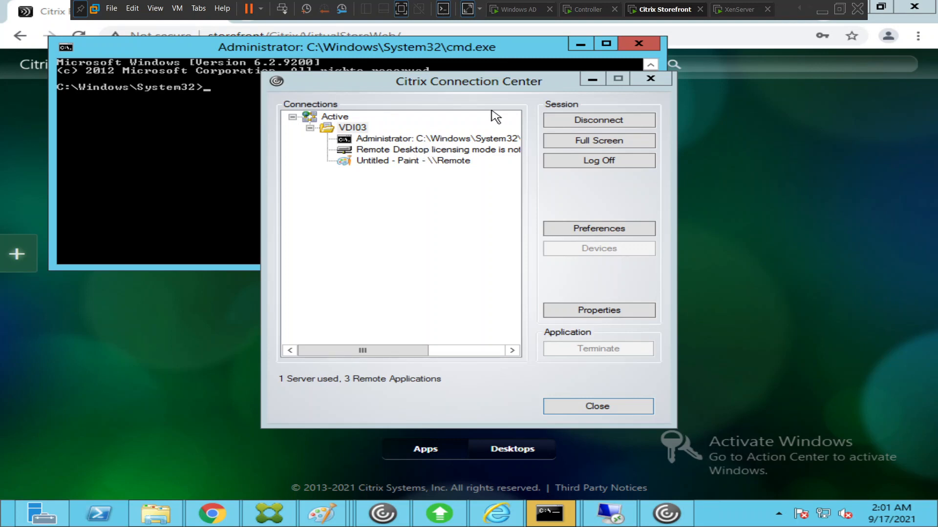
click(652, 79)
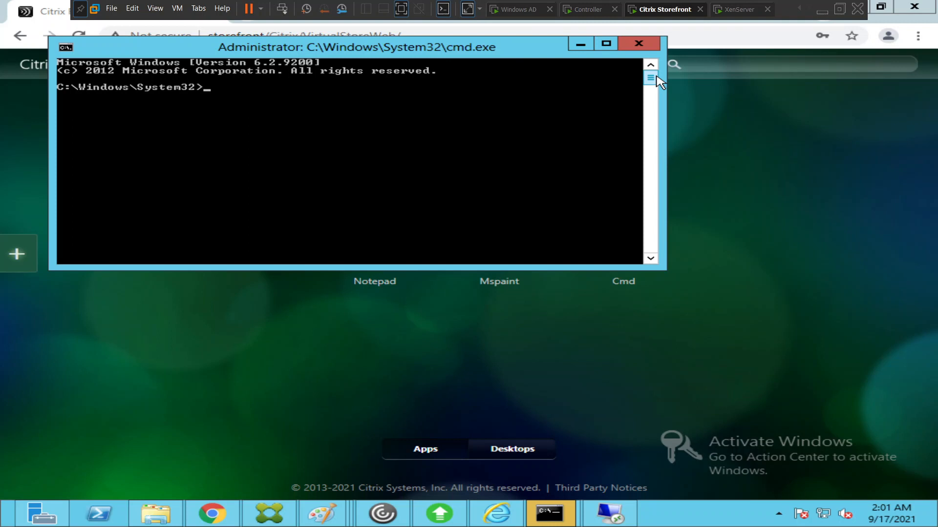
click(822, 10)
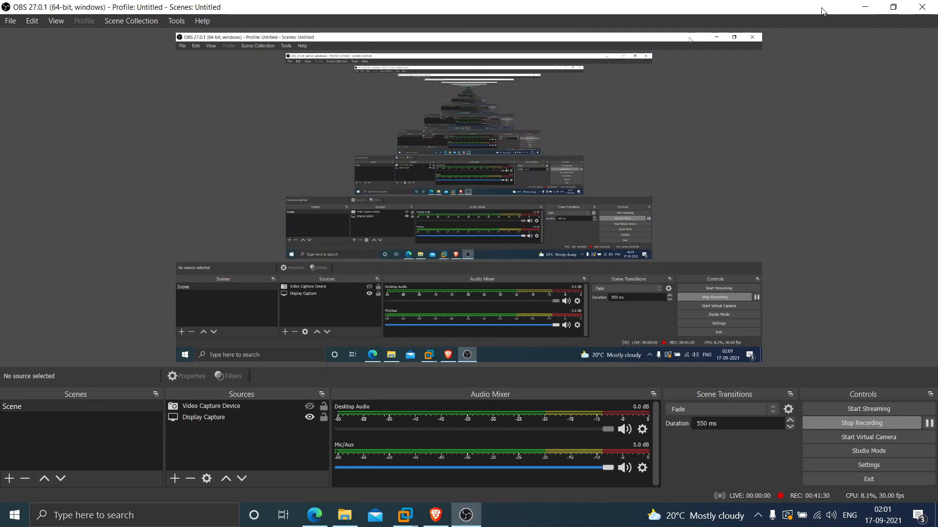